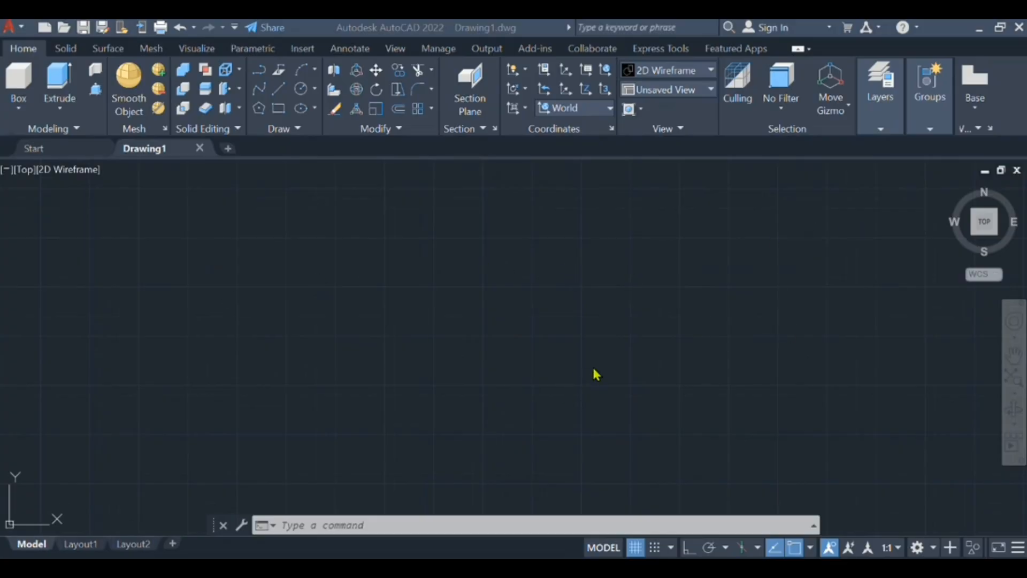
- Switch the viewport to the SE Isometric view
click(24, 170)
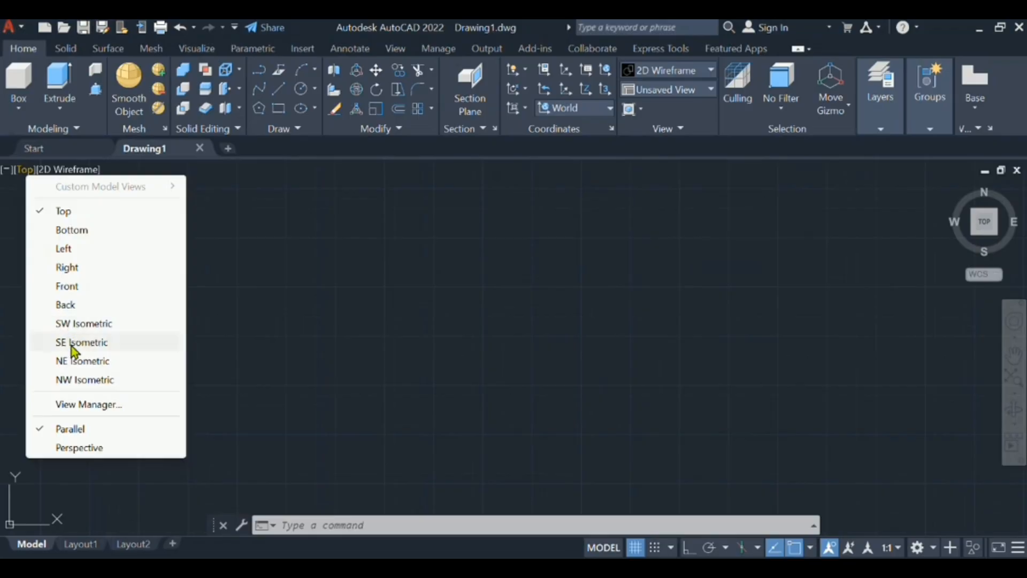
click(74, 345)
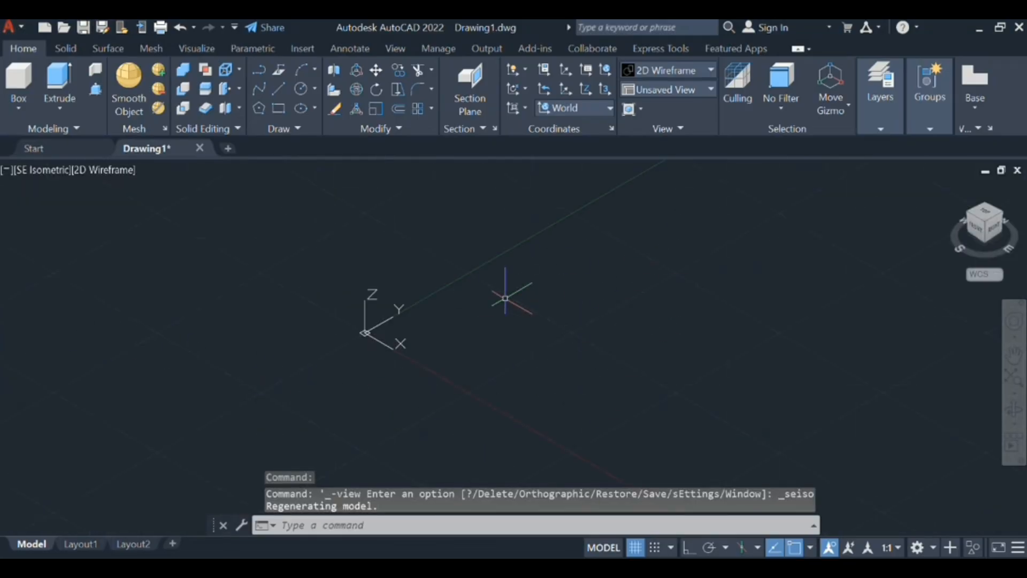
text(c)
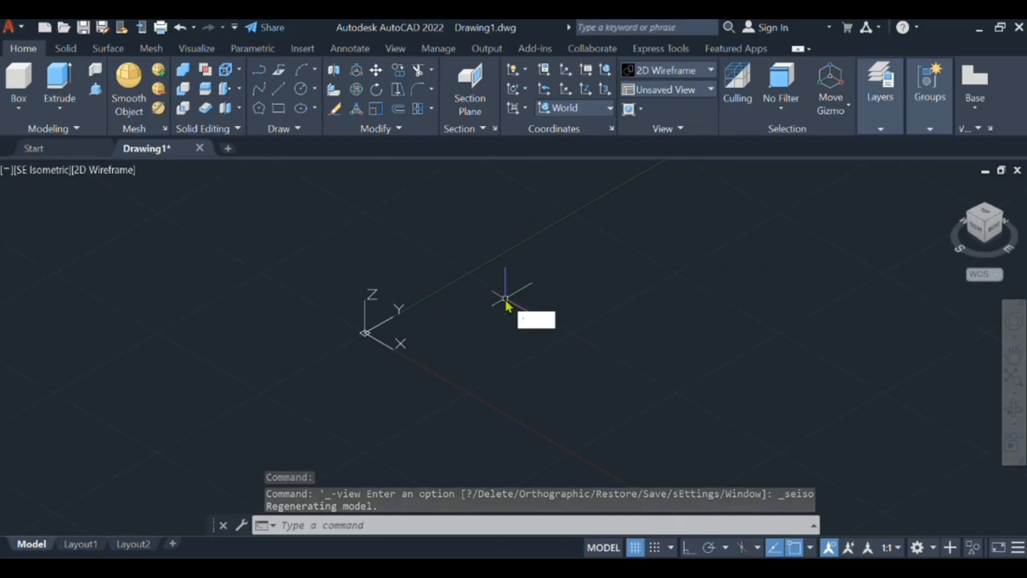
key(Return)
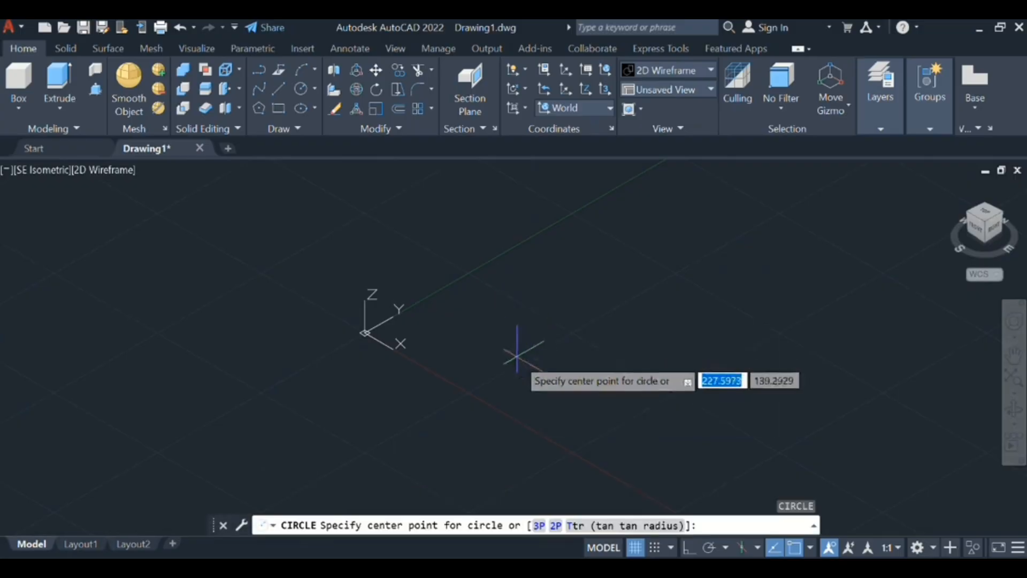
click(530, 377)
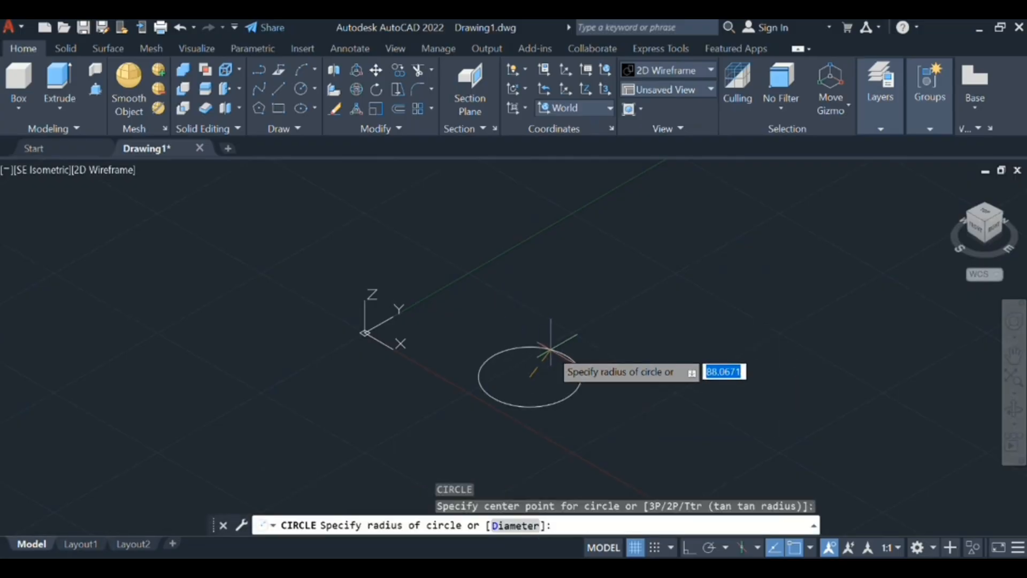
key(Escape)
click(615, 274)
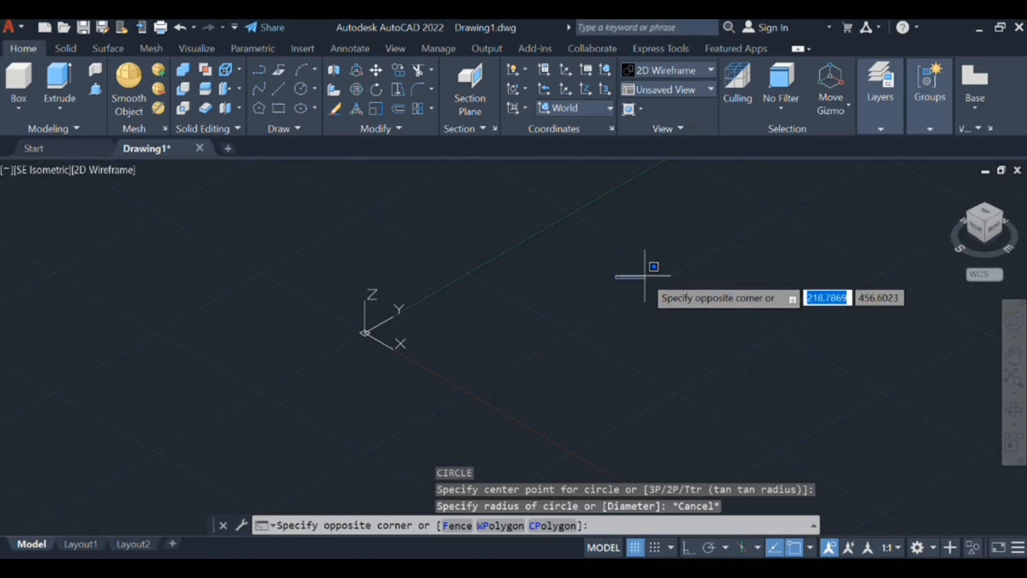
key(Escape)
- Draw a circle with a radius of 8 in the open area beyond the origin
text(c)
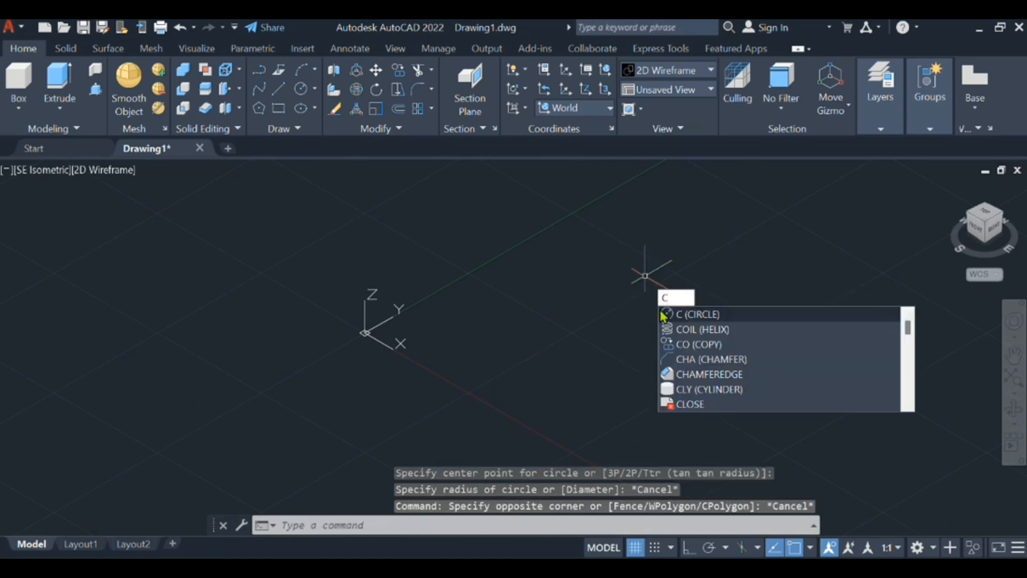
key(Return)
click(627, 327)
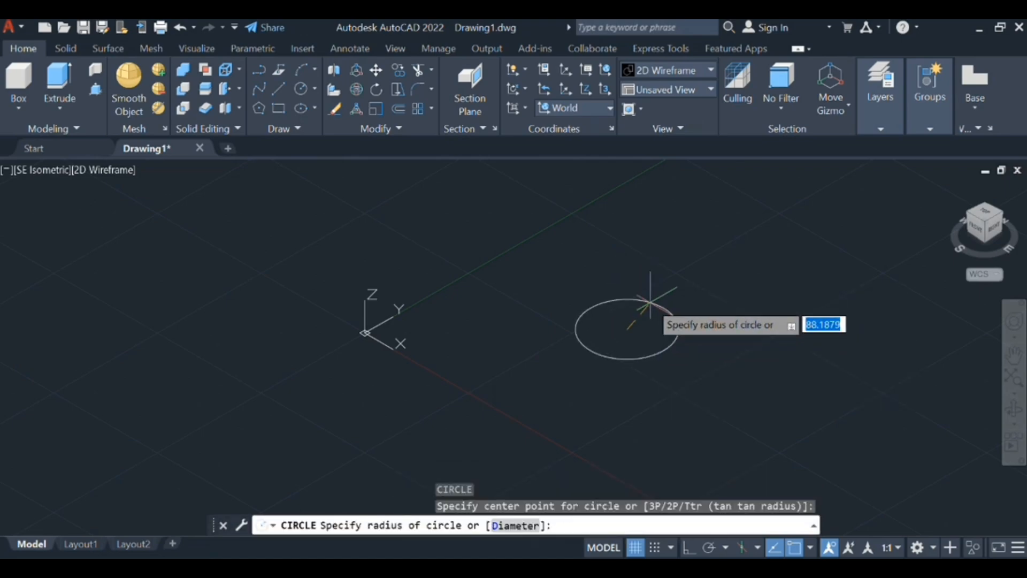
text(8)
key(Return)
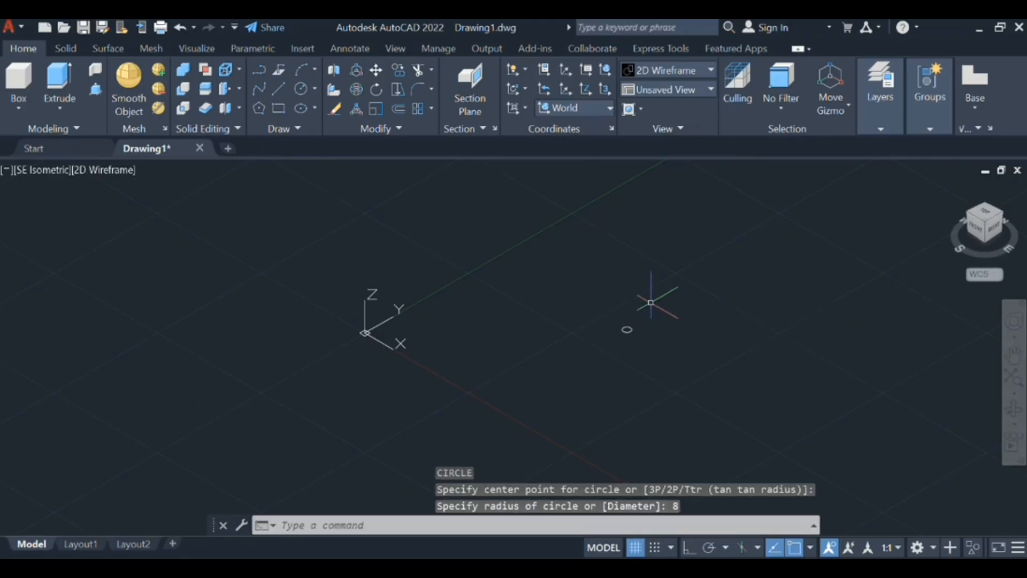
- Extrude the circle upward to a height of 40 to form the bolt shank
scroll(648, 305, up, 8)
middle_drag(560, 433, 644, 335)
scroll(604, 390, up, 6)
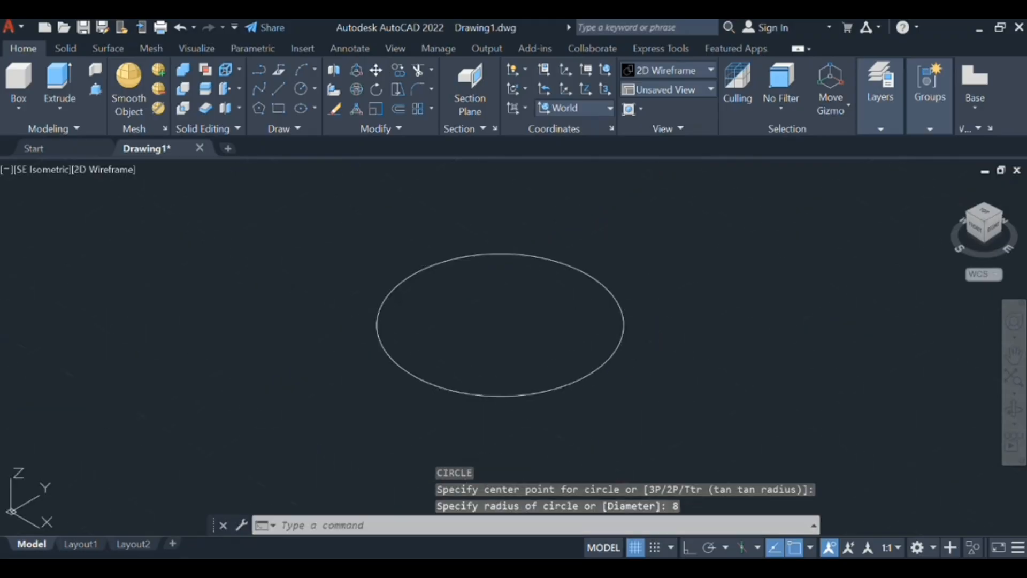
middle_drag(602, 392, 610, 402)
click(719, 346)
click(578, 309)
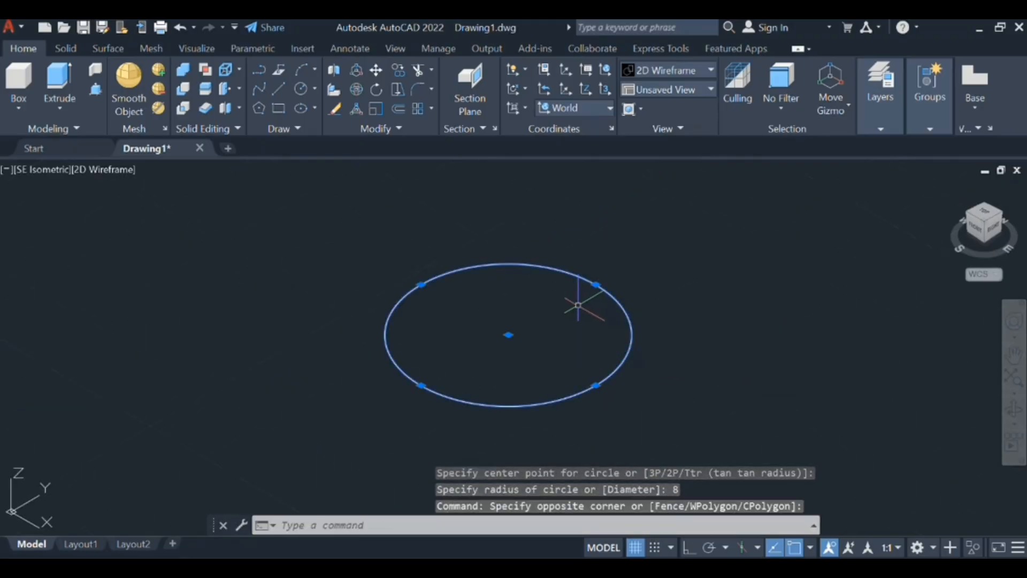
text(ex)
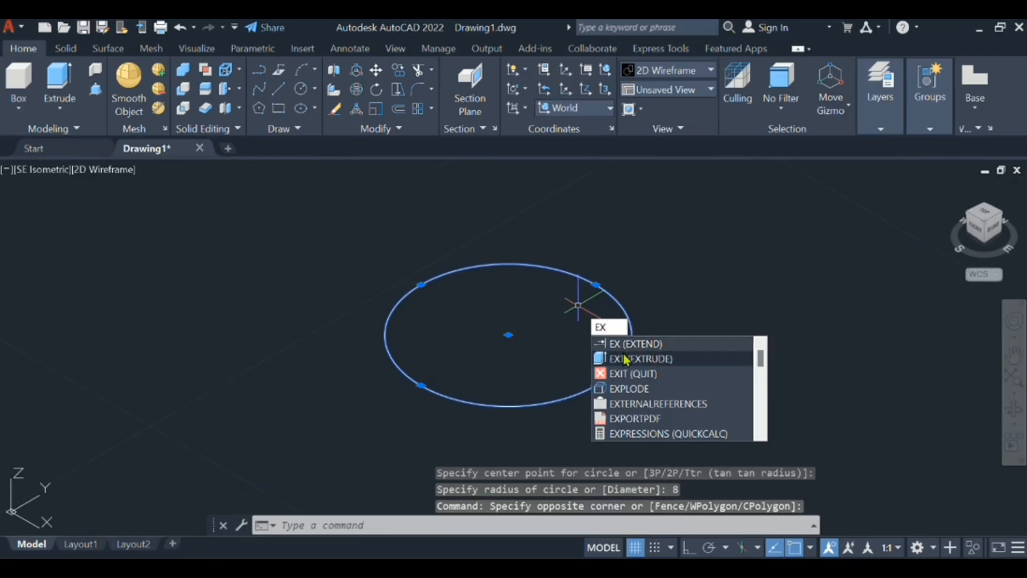
click(627, 355)
scroll(594, 267, down, 5)
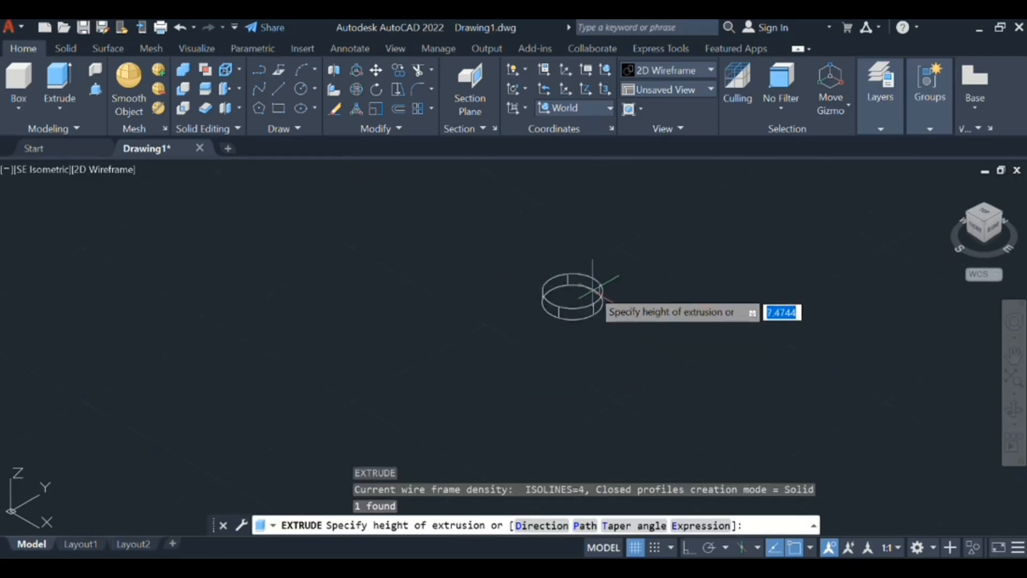
scroll(583, 274, down, 3)
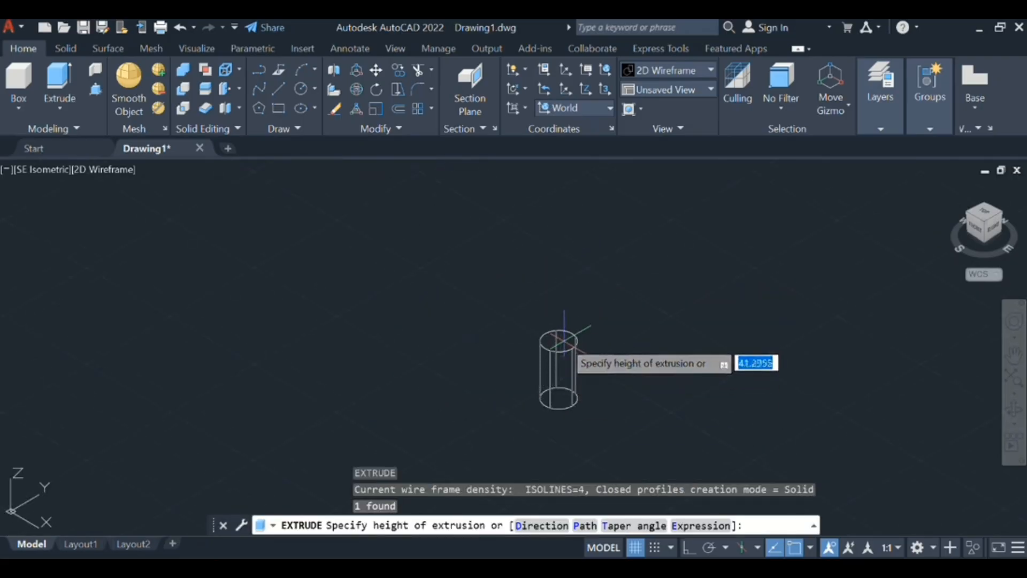
text(40)
key(Return)
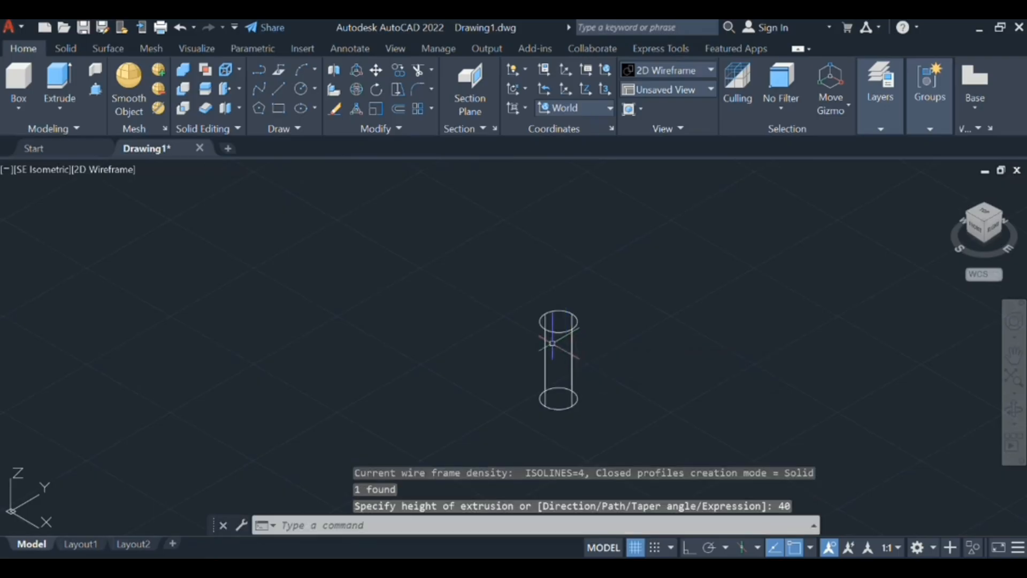
- Draw a six-sided polygon centred on the cylinder's top face, circumscribed about a circle of radius 13.85
scroll(573, 339, up, 4)
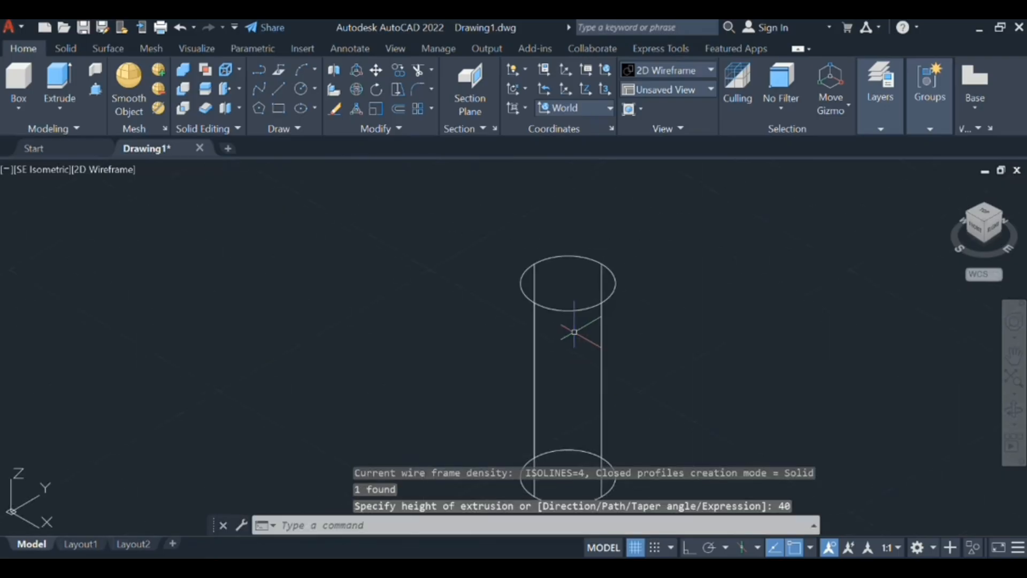
text(po)
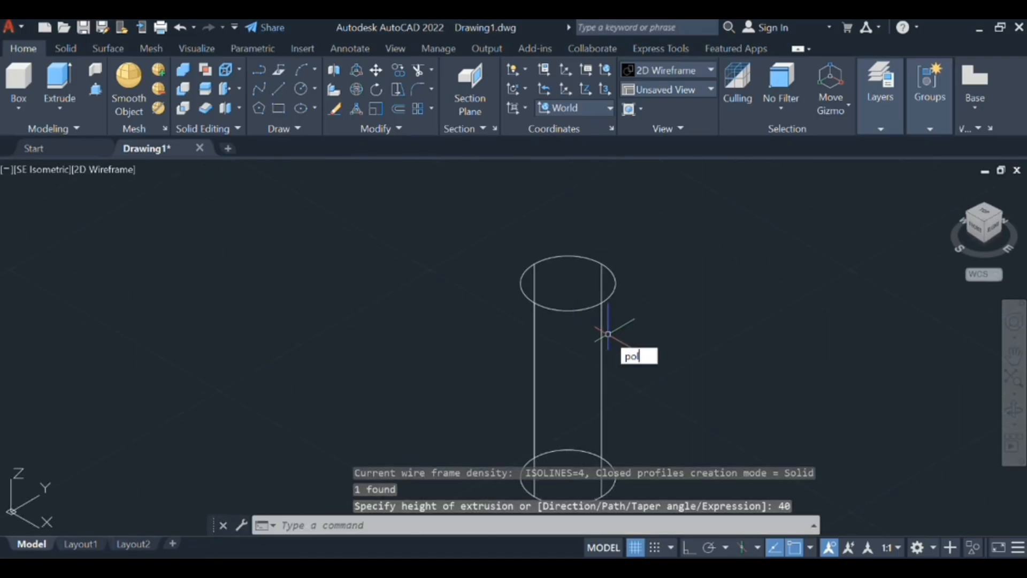
text(l)
click(647, 374)
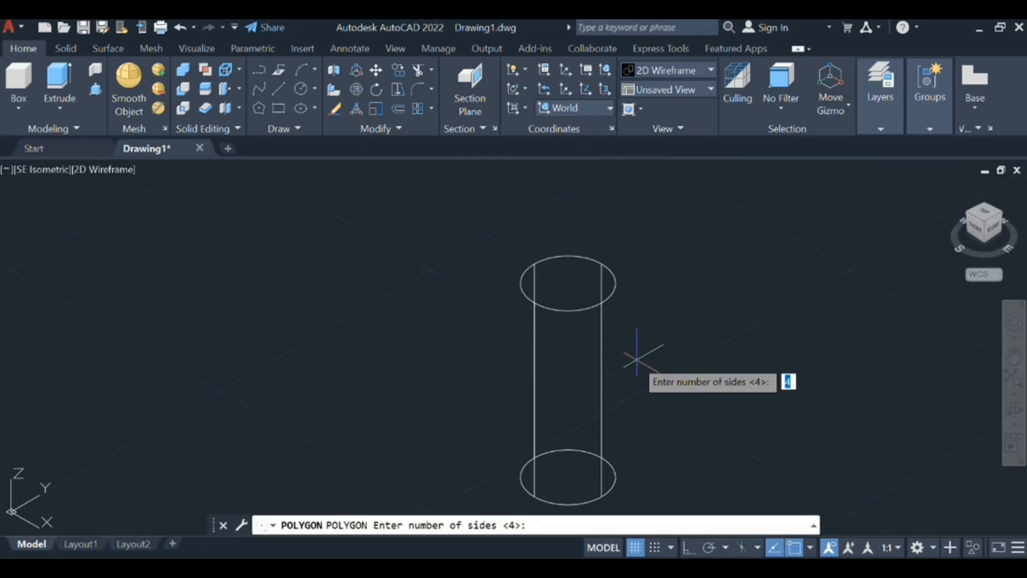
text(6)
key(Return)
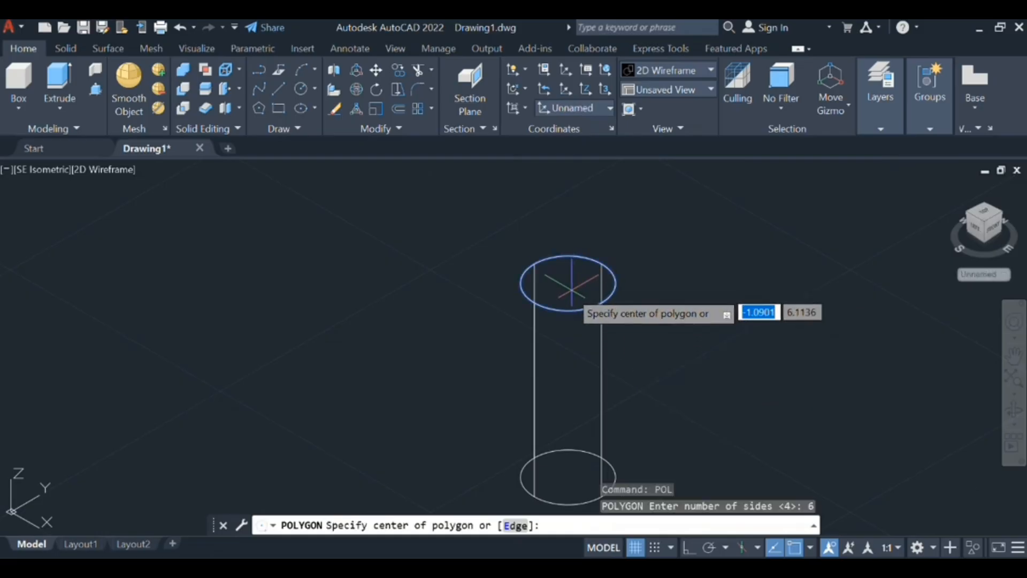
scroll(571, 289, down, 3)
click(570, 289)
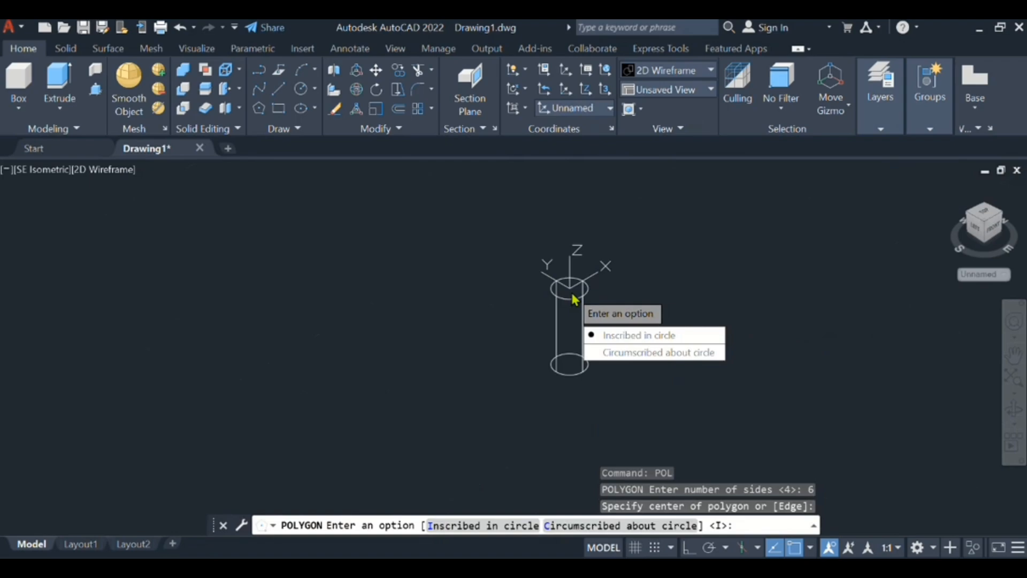
click(617, 352)
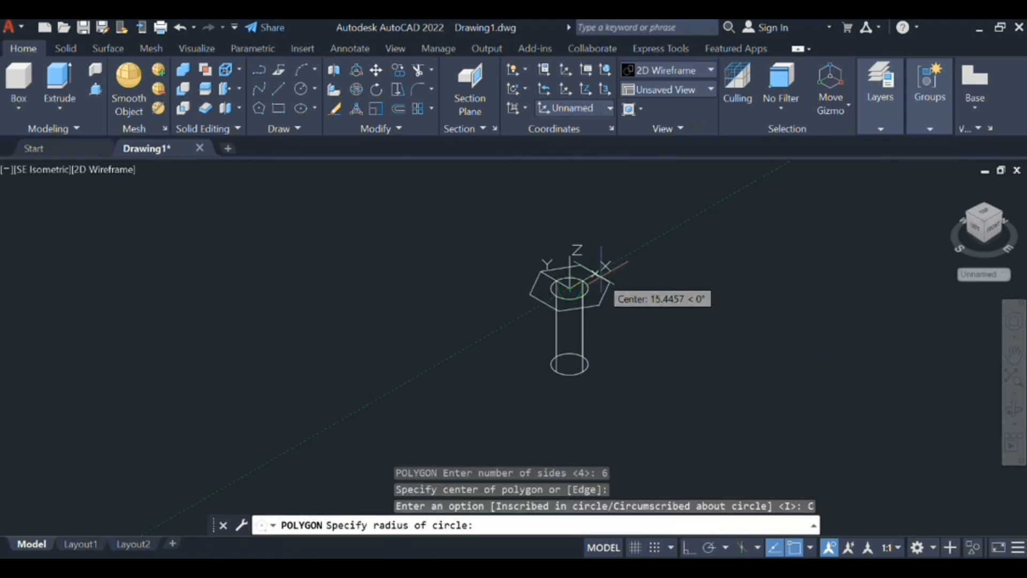
text(13.85)
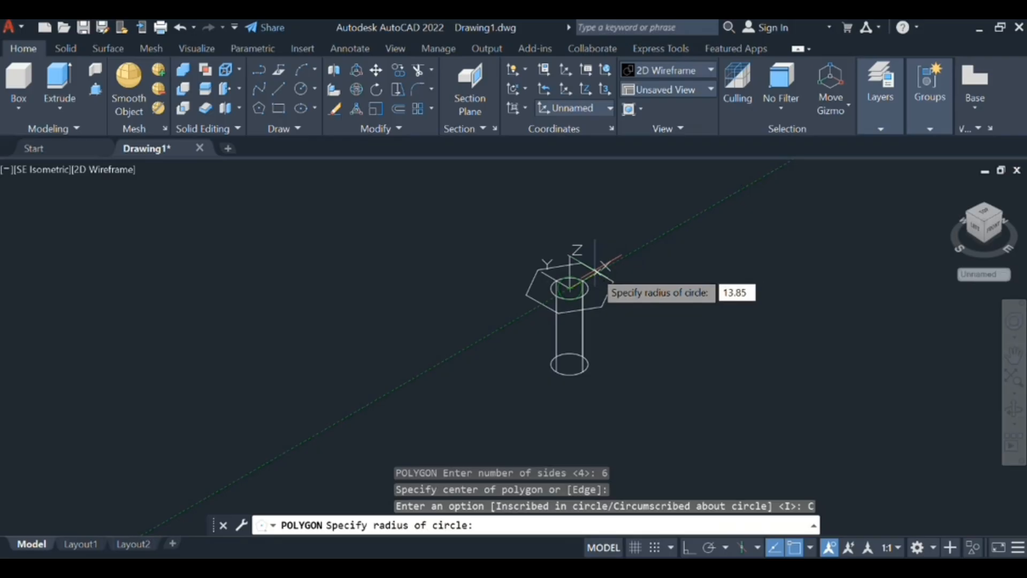
key(Return)
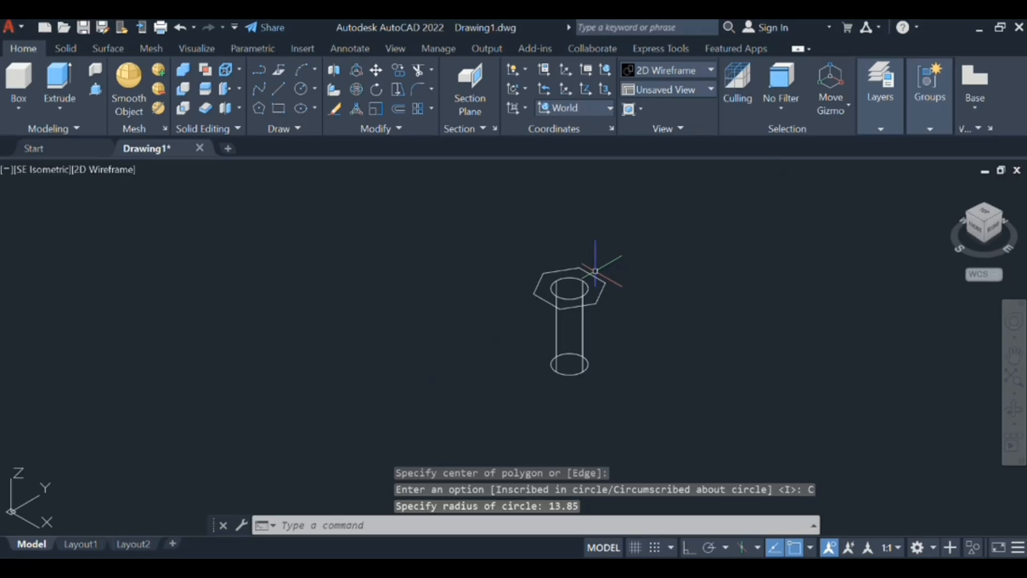
- Extrude the hexagon upward to a height of 10 to form the bolt head
scroll(595, 272, up, 2)
click(649, 352)
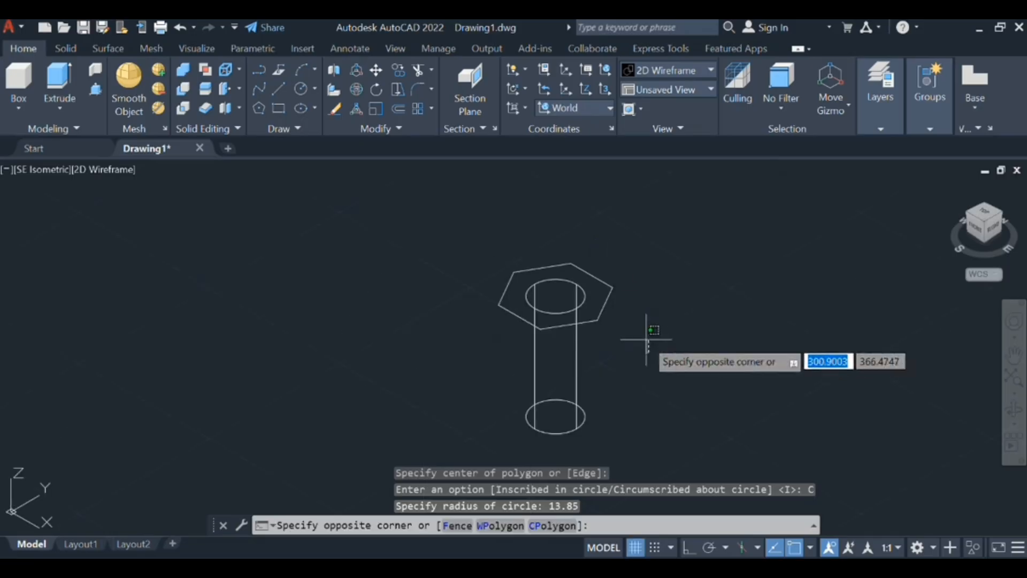
click(608, 284)
text(ex)
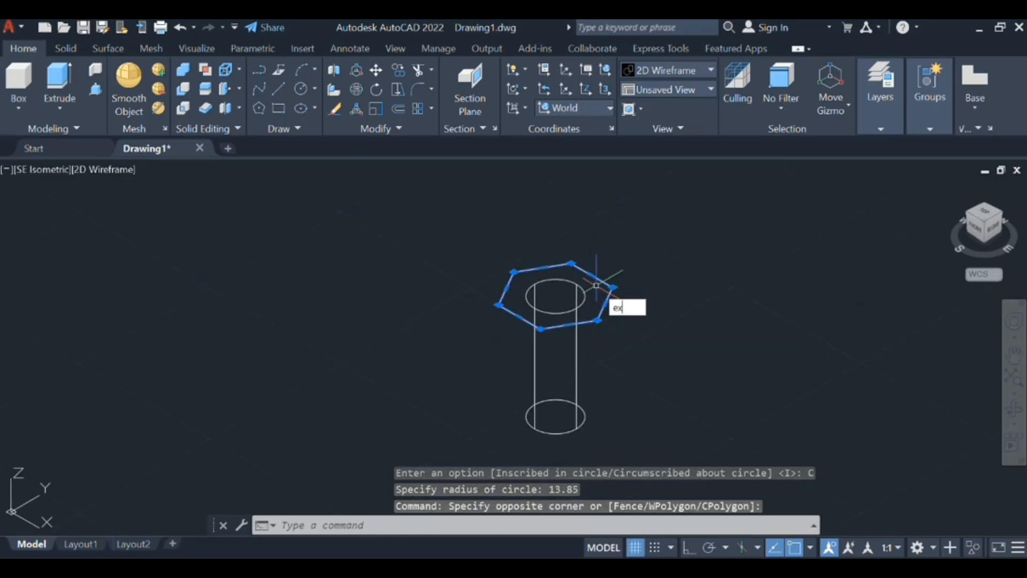
key(Return)
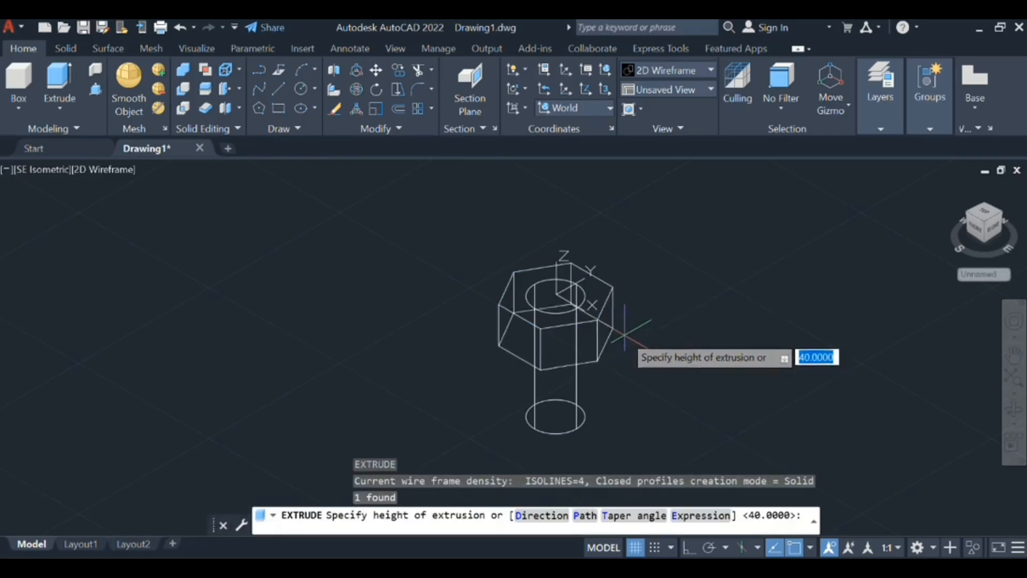
text(10)
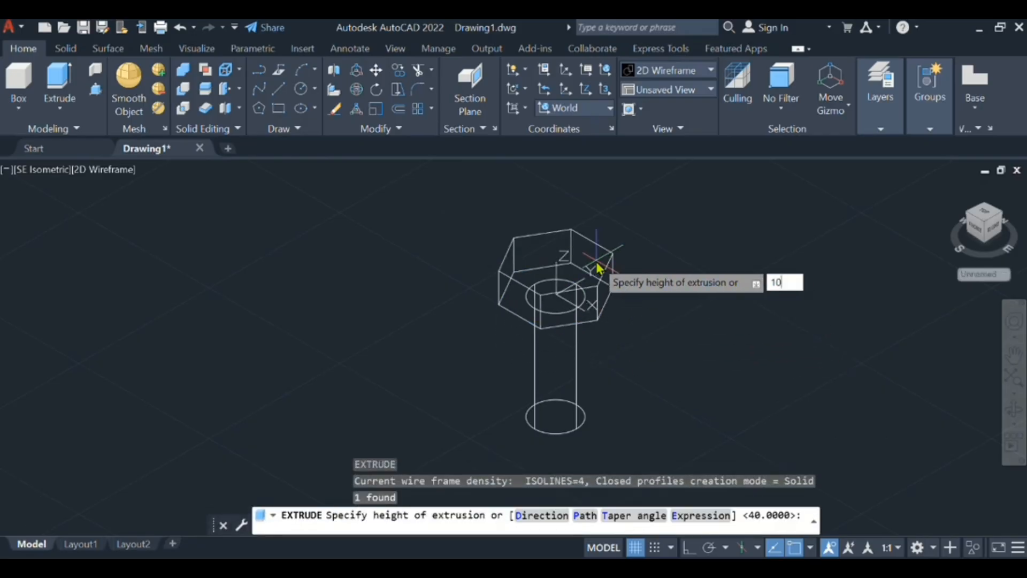
key(Return)
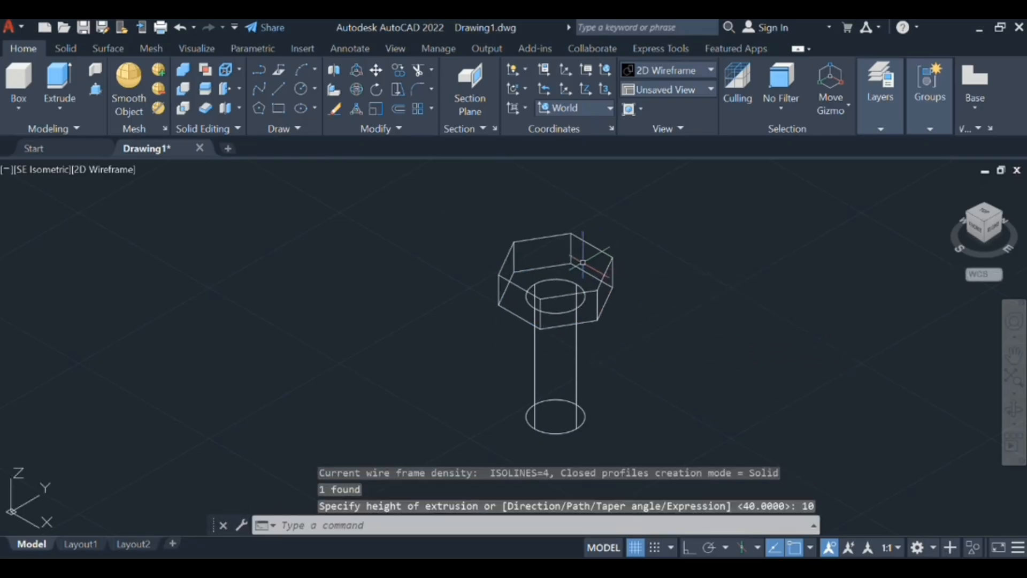
- Draw a two-point circle on the hexagonal head's top face, spanning the midpoints of two opposite edges
text(c)
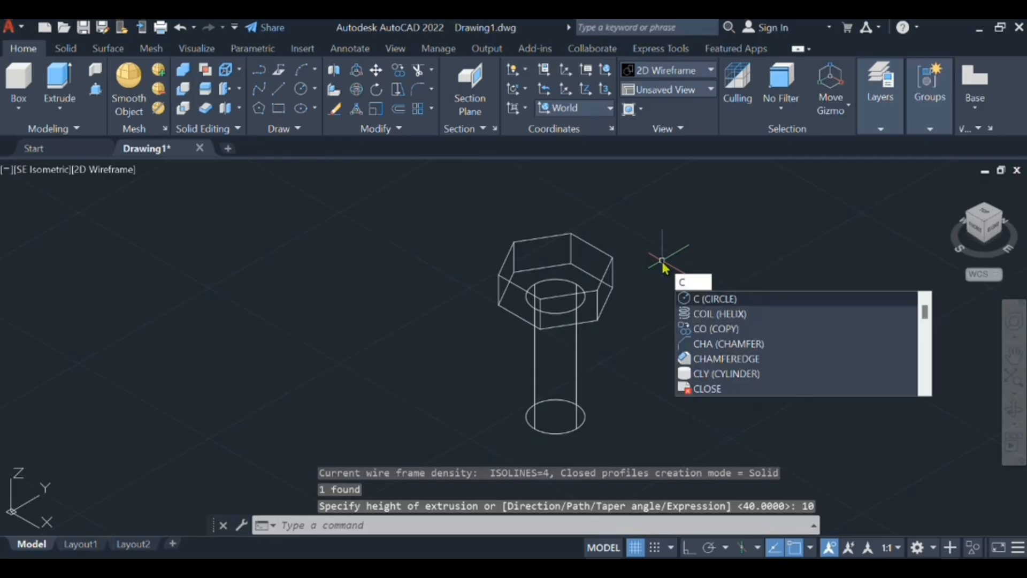
key(Return)
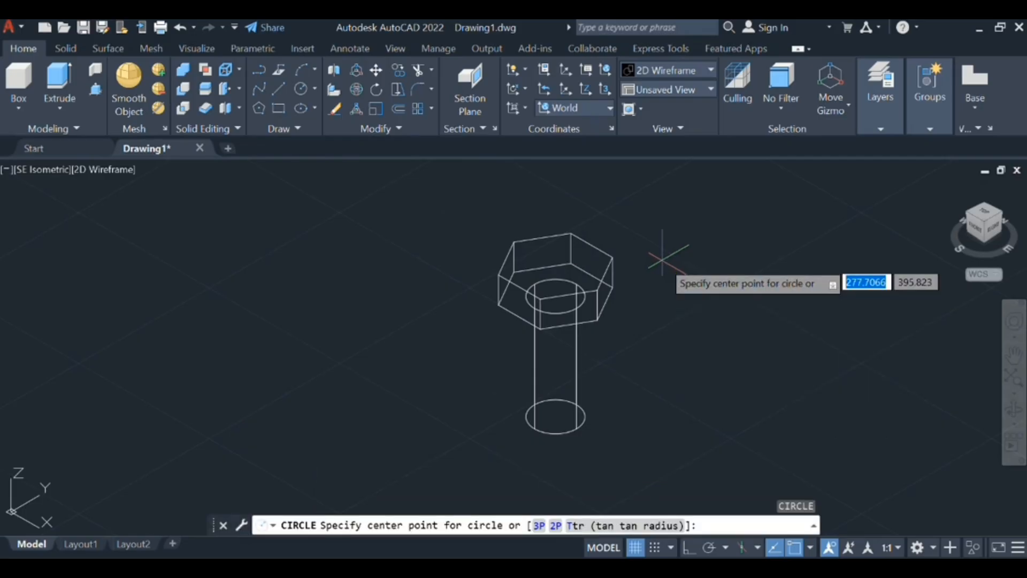
click(555, 527)
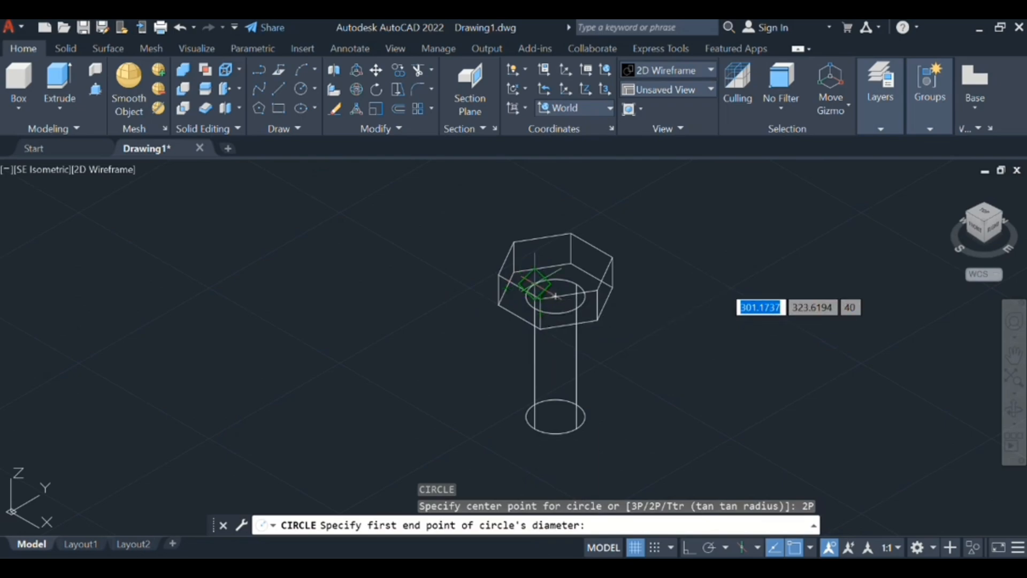
click(535, 293)
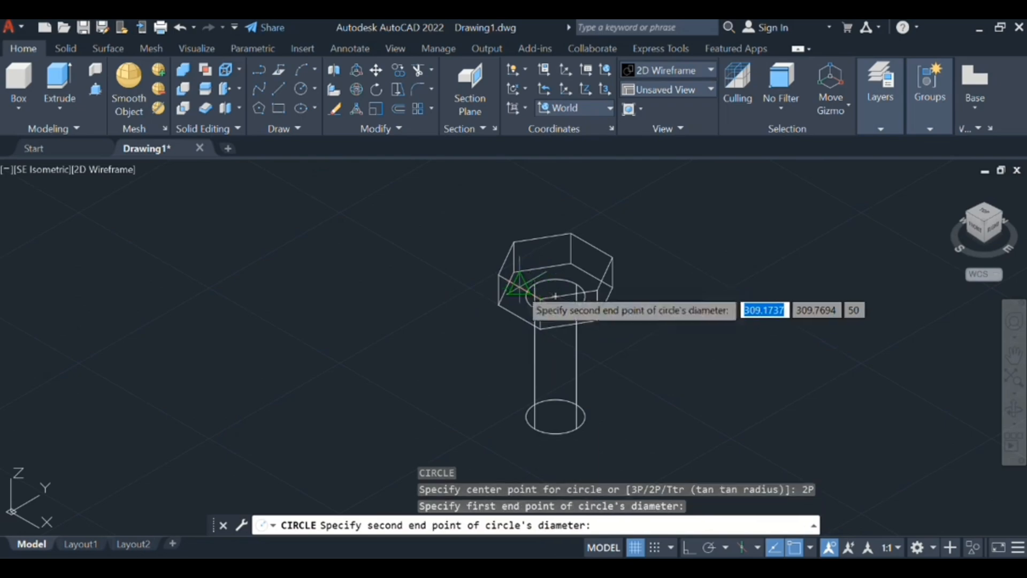
click(592, 245)
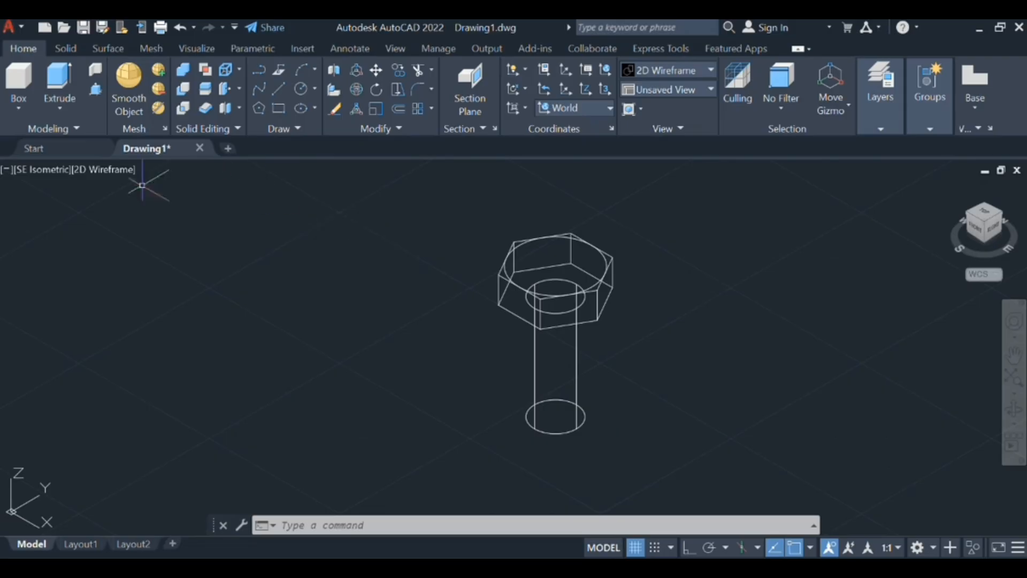
- Change the viewport's visual style to Conceptual
click(115, 169)
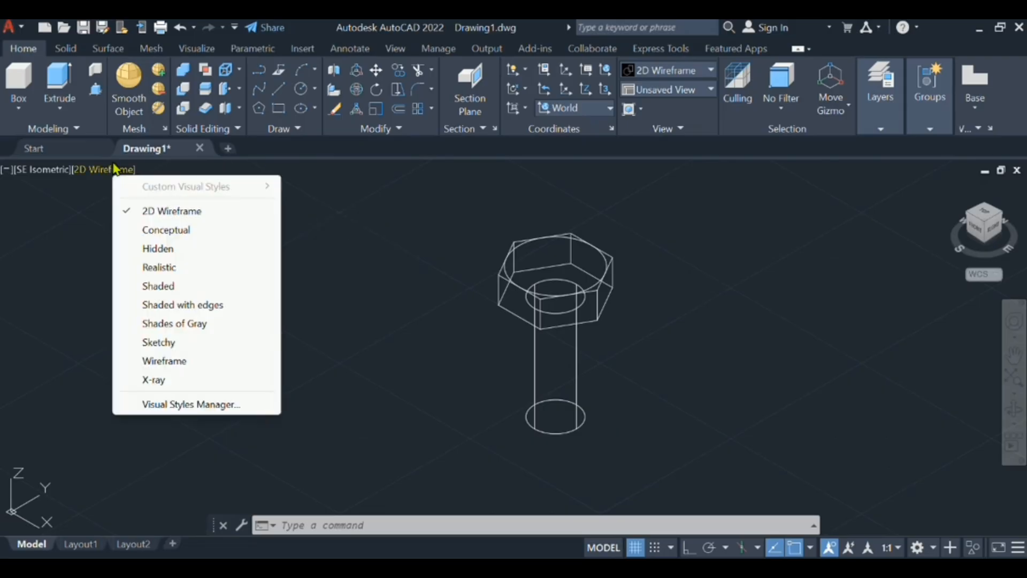
click(162, 231)
scroll(883, 431, up, 5)
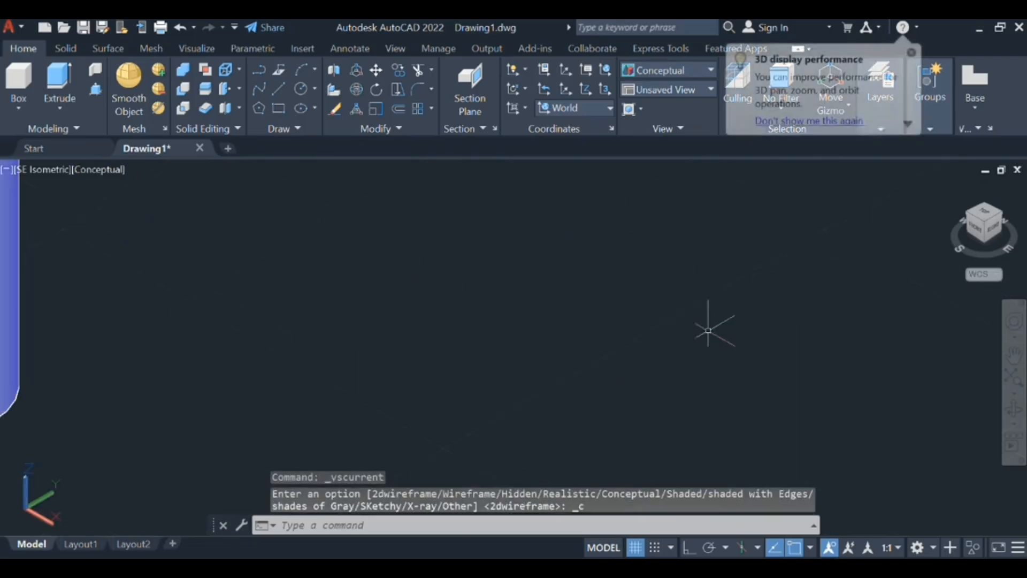
- Extrude the circle on the bolt head's top face downward by 10 with a taper angle of -45 degrees
scroll(86, 257, down, 5)
mouse_move(101, 252)
middle_down()
mouse_move(328, 386)
mouse_move(414, 417)
middle_up()
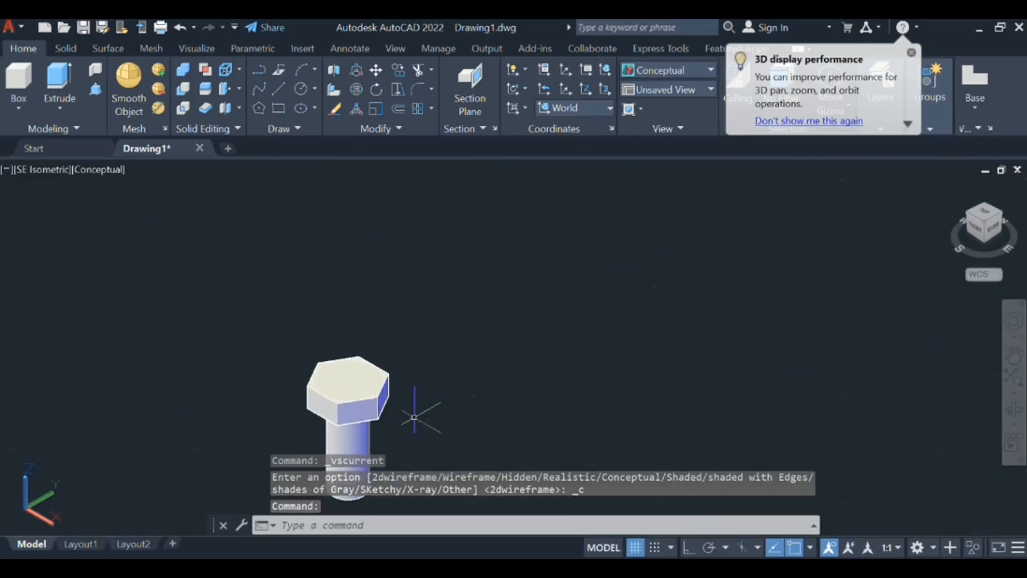
scroll(414, 418, up, 6)
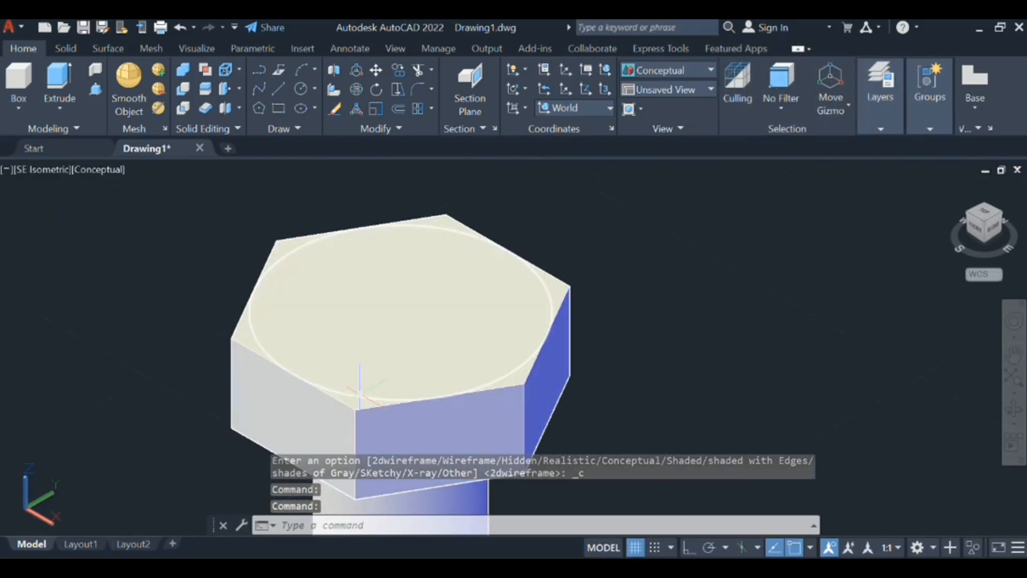
click(360, 393)
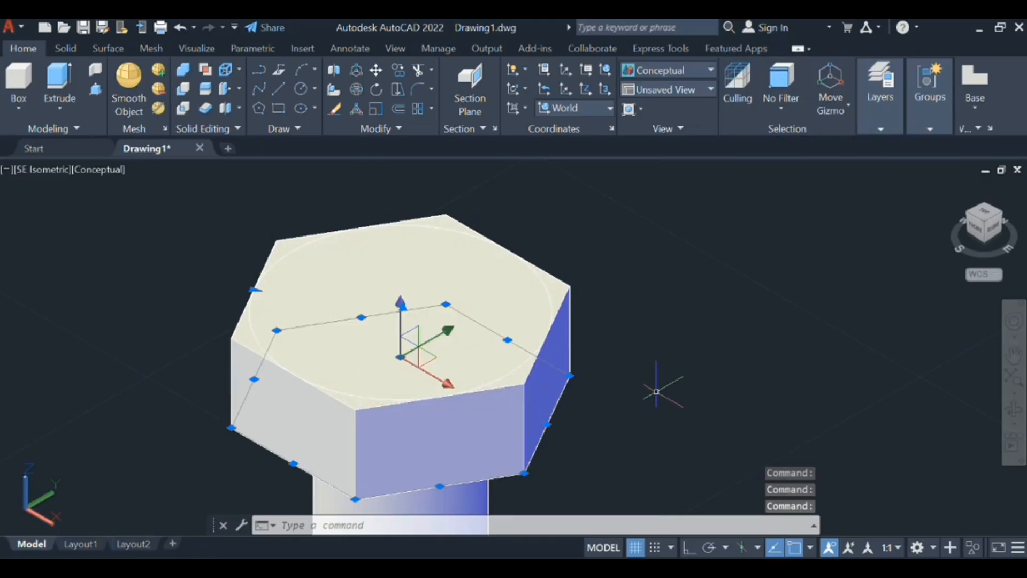
key(Escape)
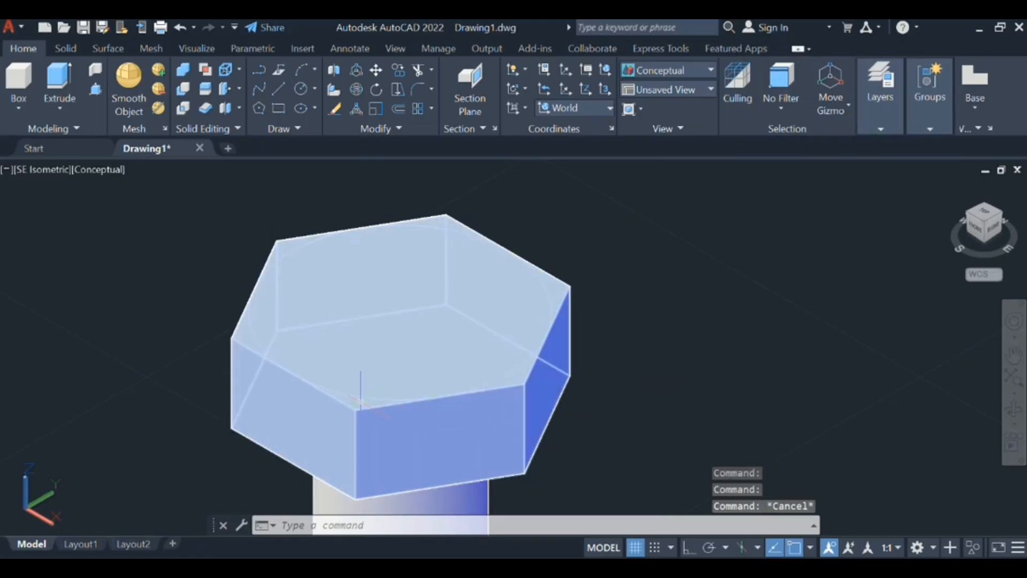
scroll(363, 398, up, 2)
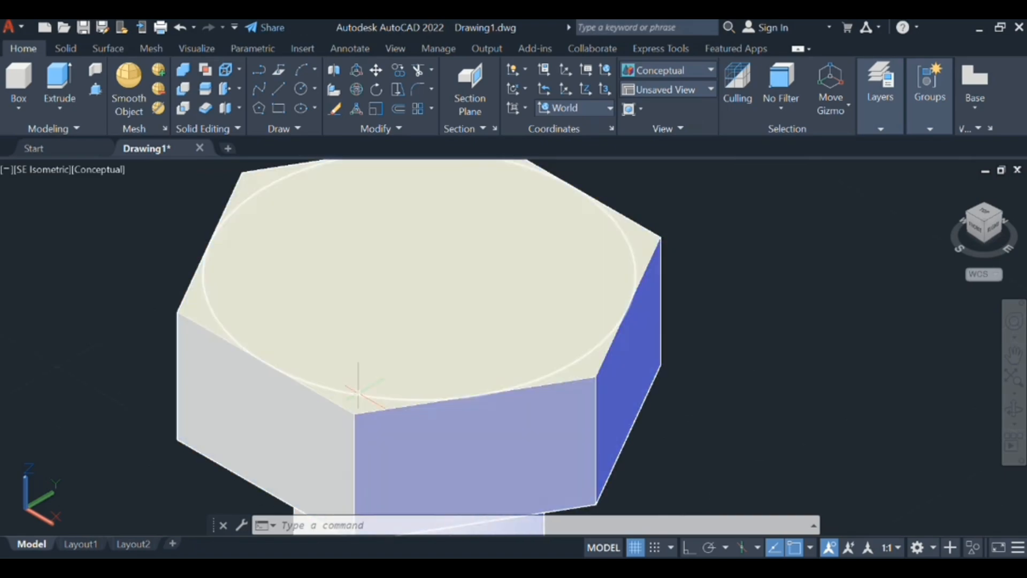
click(358, 393)
text(e)
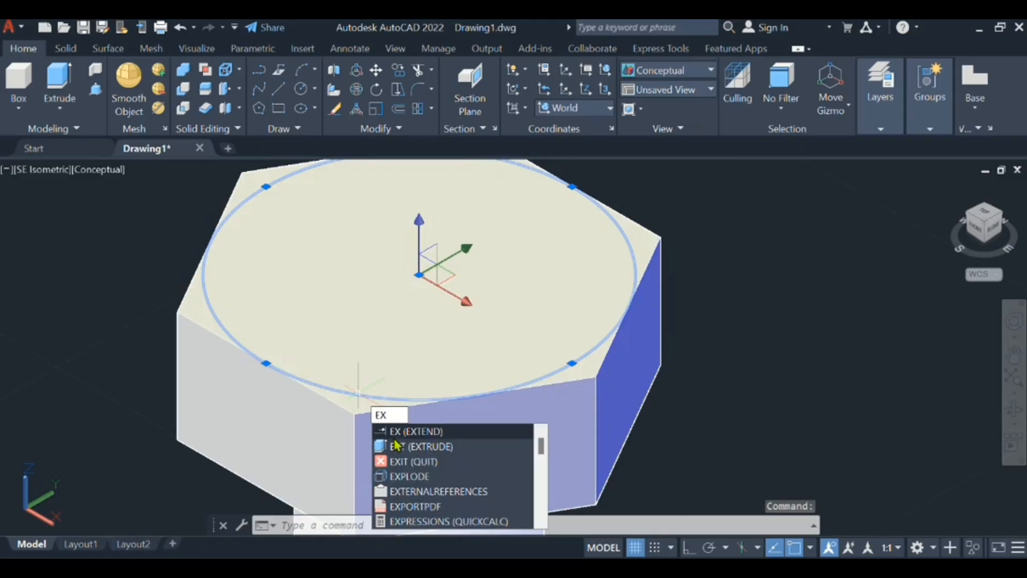
click(396, 446)
scroll(401, 419, down, 6)
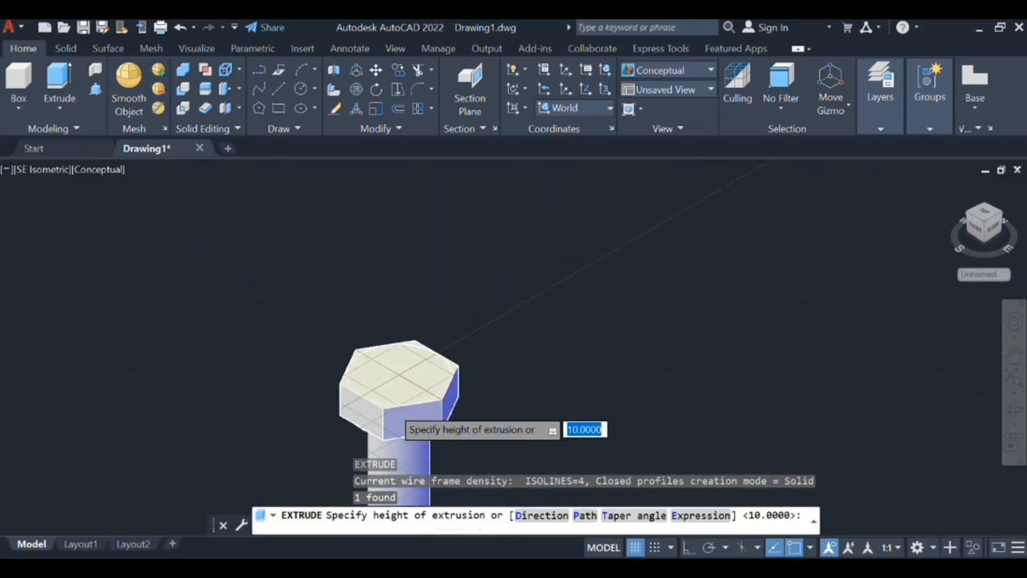
middle_drag(401, 419, 433, 381)
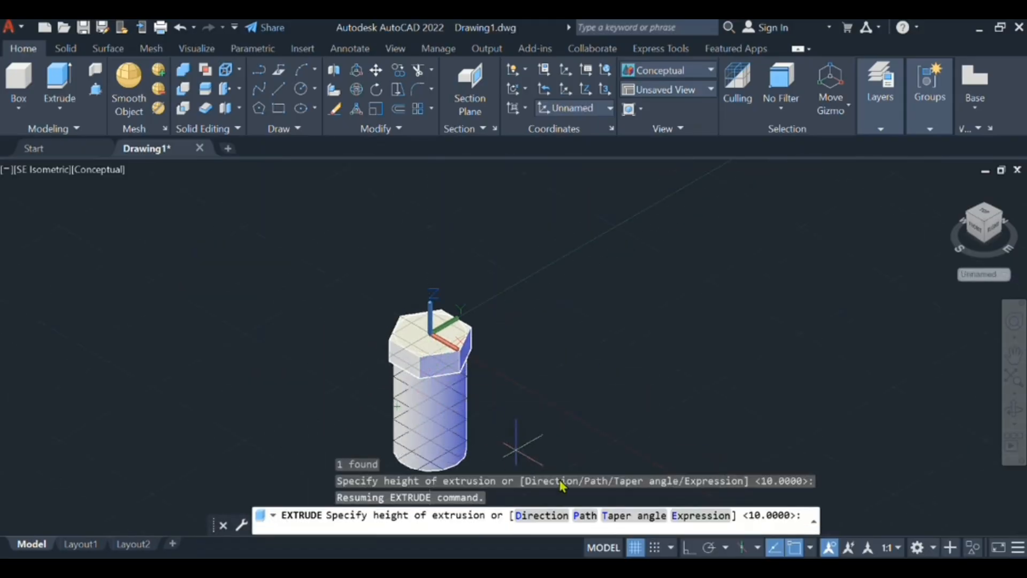
click(632, 520)
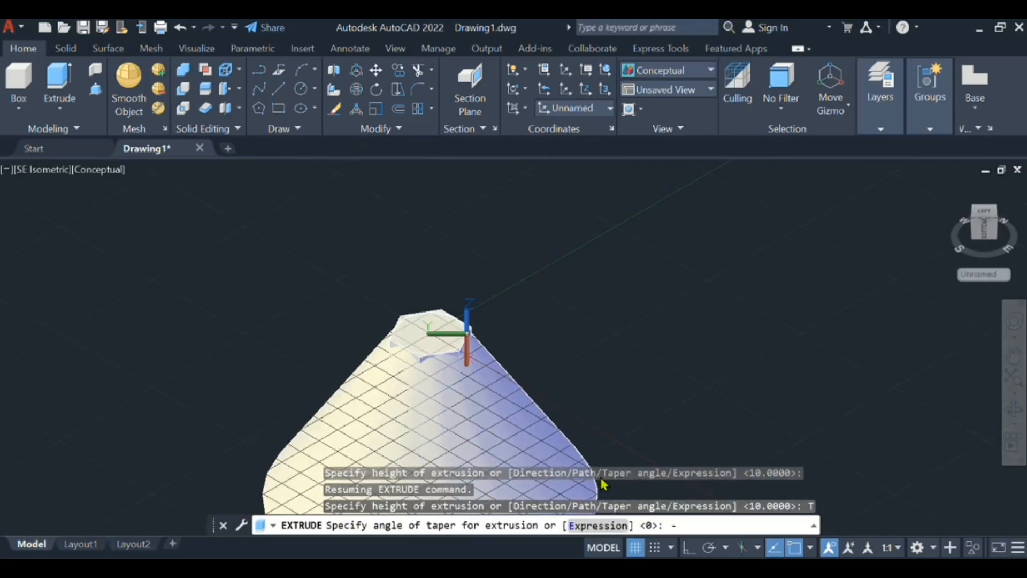
key(Return)
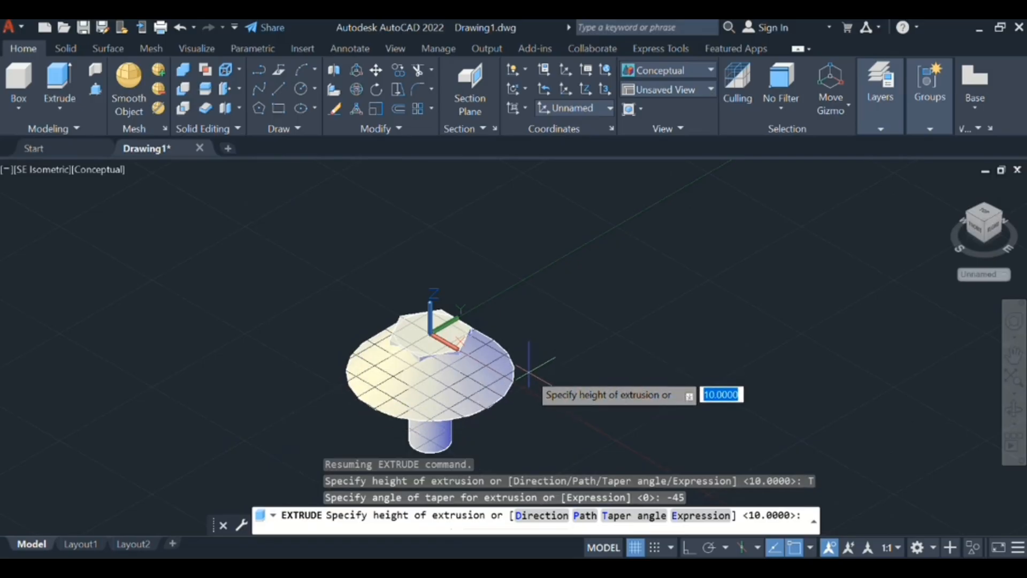
key(Return)
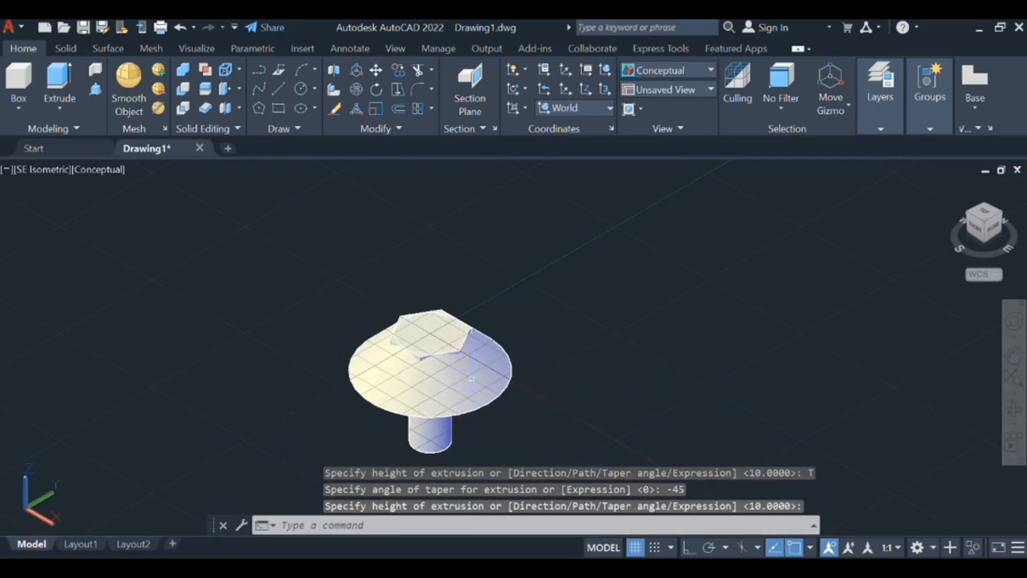
- Intersect the tapered cone with the hexagonal head to bevel the head's upper corners
middle_drag(471, 379, 537, 359)
scroll(539, 356, up, 3)
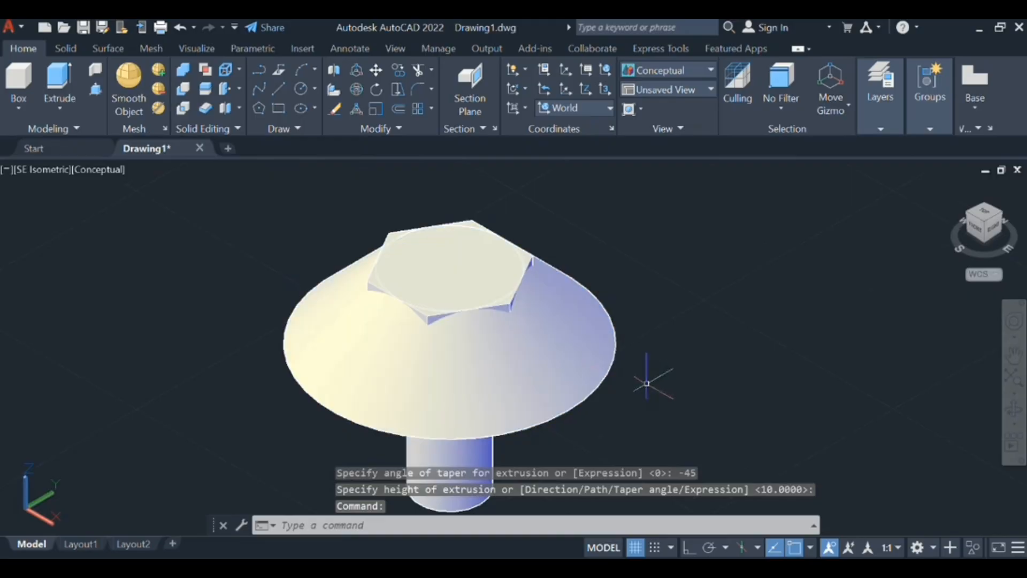
text(in)
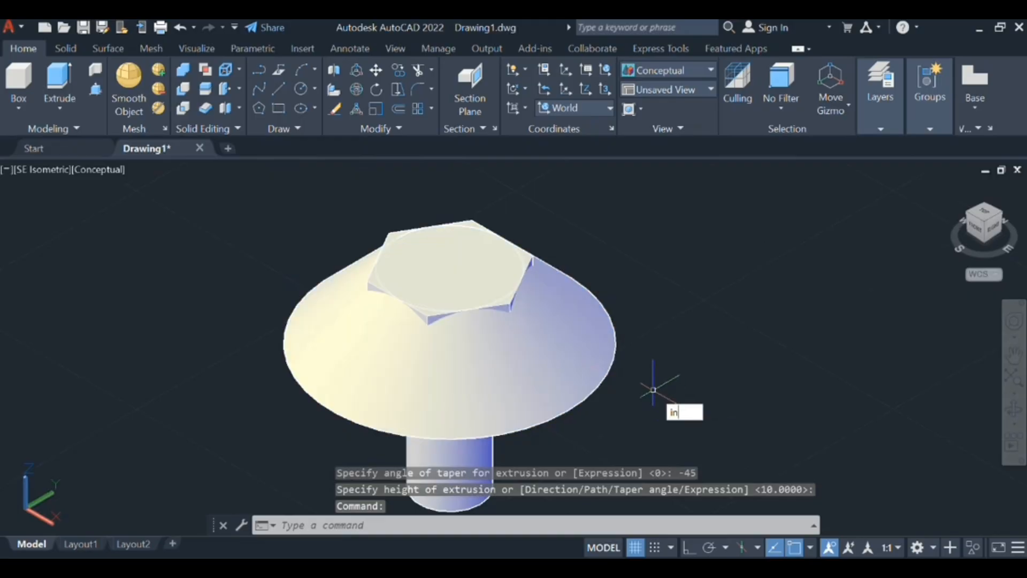
key(Return)
click(562, 366)
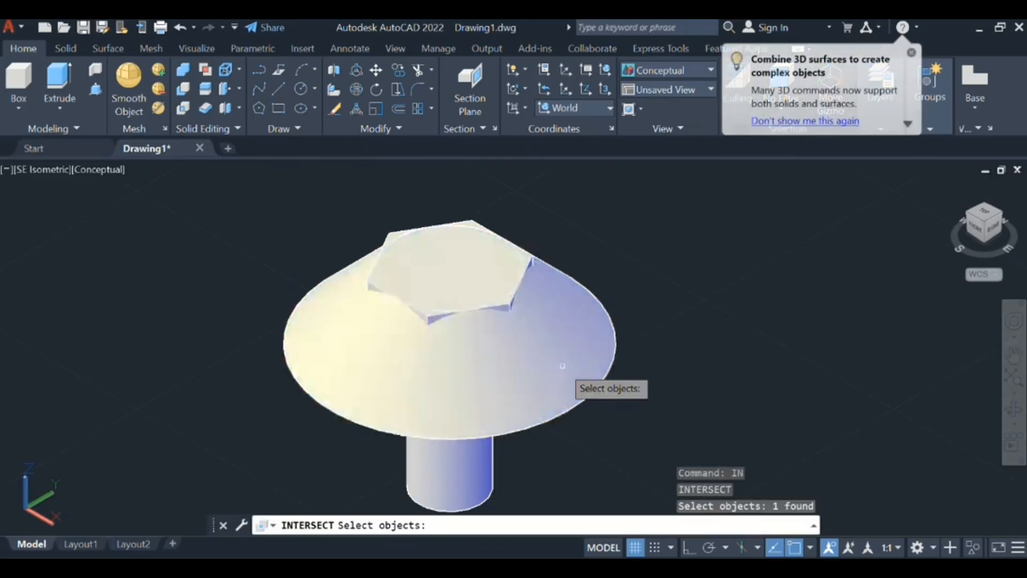
click(445, 251)
key(Return)
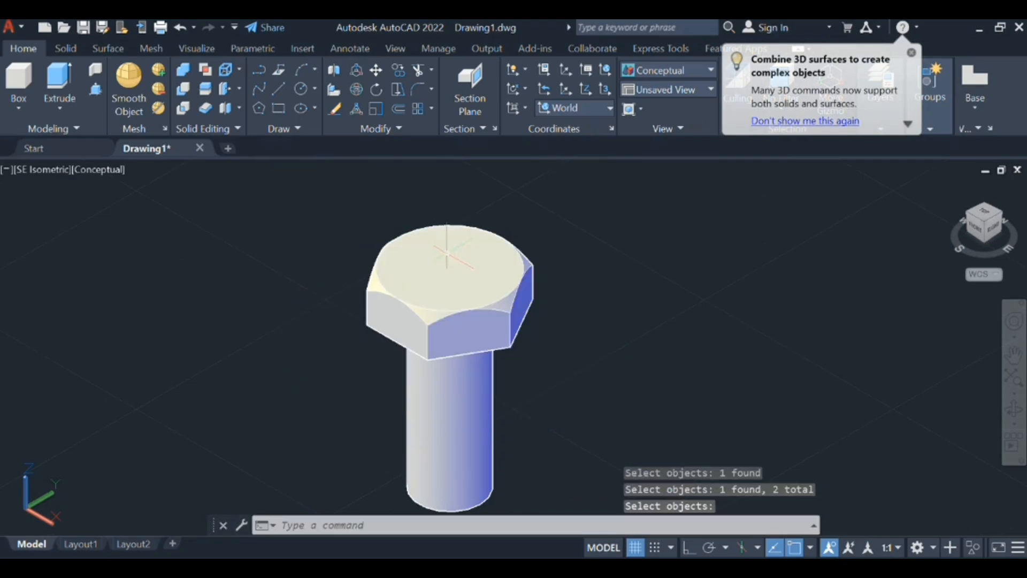
- Examine the bevelled corners of the bolt head close up and in the overall view
scroll(473, 314, down, 3)
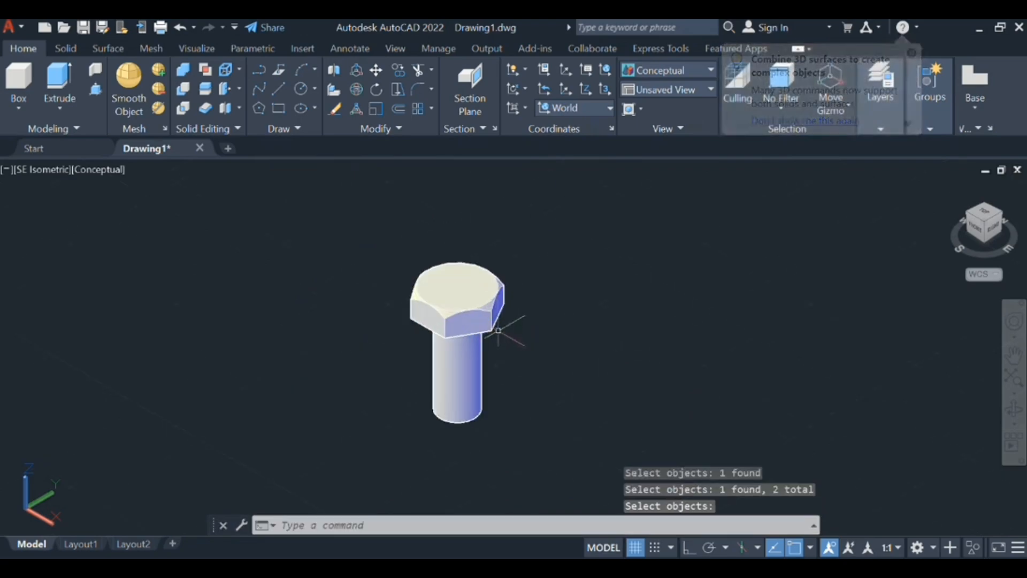
middle_drag(509, 328, 638, 314)
middle_drag(664, 276, 554, 250)
scroll(598, 316, up, 5)
scroll(599, 309, up, 3)
scroll(779, 326, down, 4)
scroll(779, 326, down, 2)
scroll(554, 250, down, 2)
scroll(558, 261, up, 2)
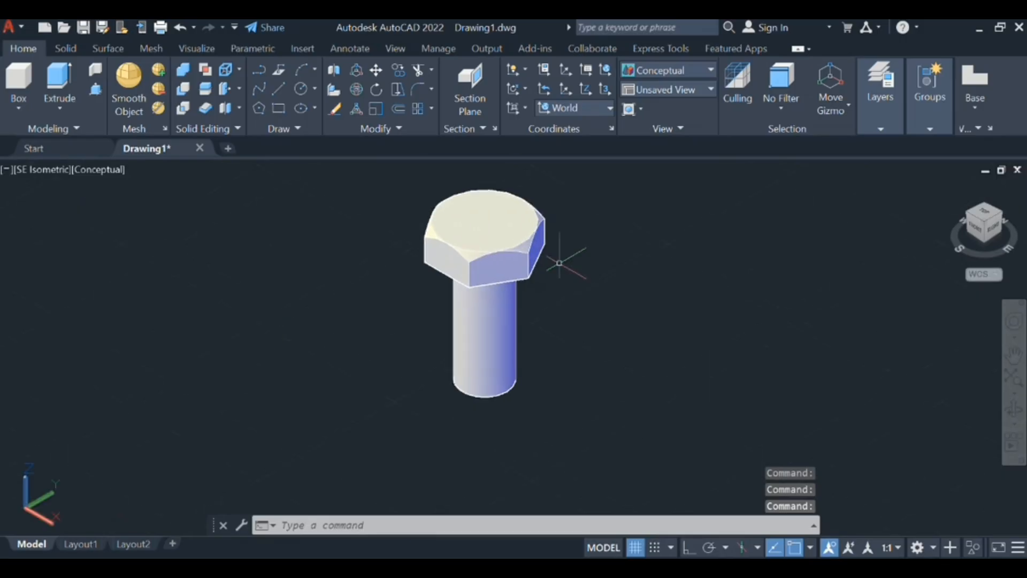
- Chamfer the bottom edge of the shank with distance 1 set to 1.08253 and distance 2 set to 1
middle_drag(572, 416, 577, 382)
scroll(577, 382, up, 4)
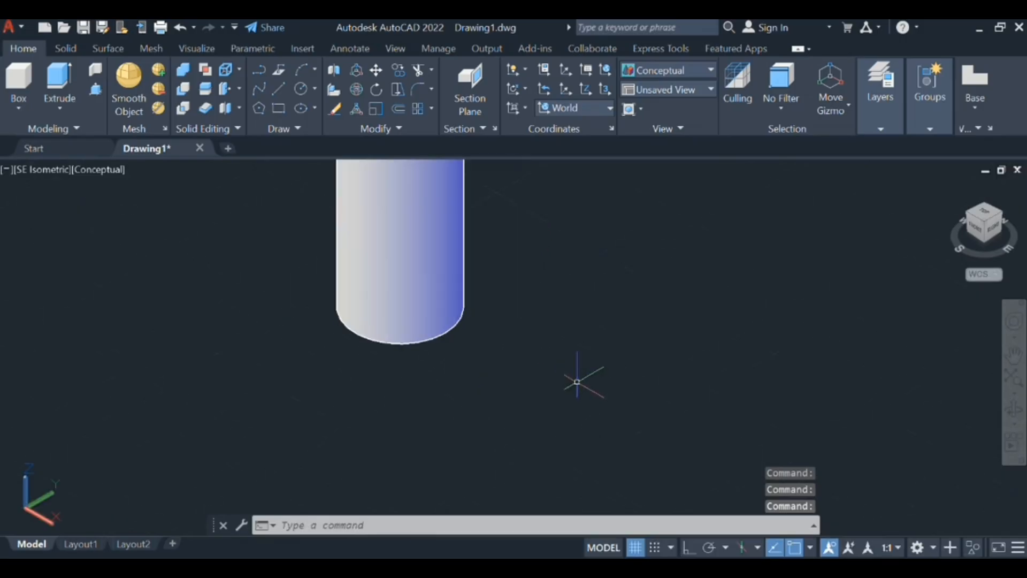
text(ch)
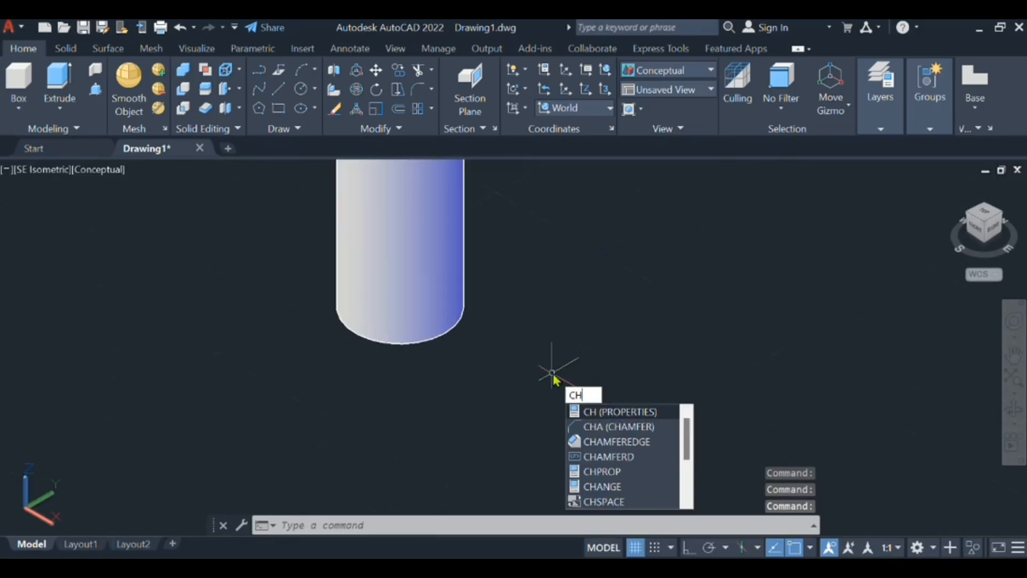
click(575, 442)
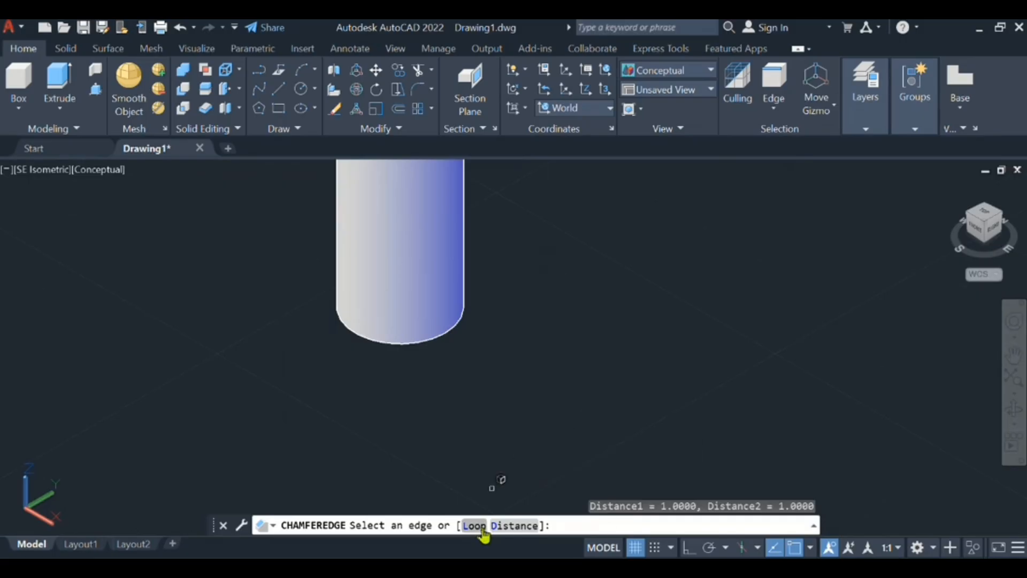
click(513, 526)
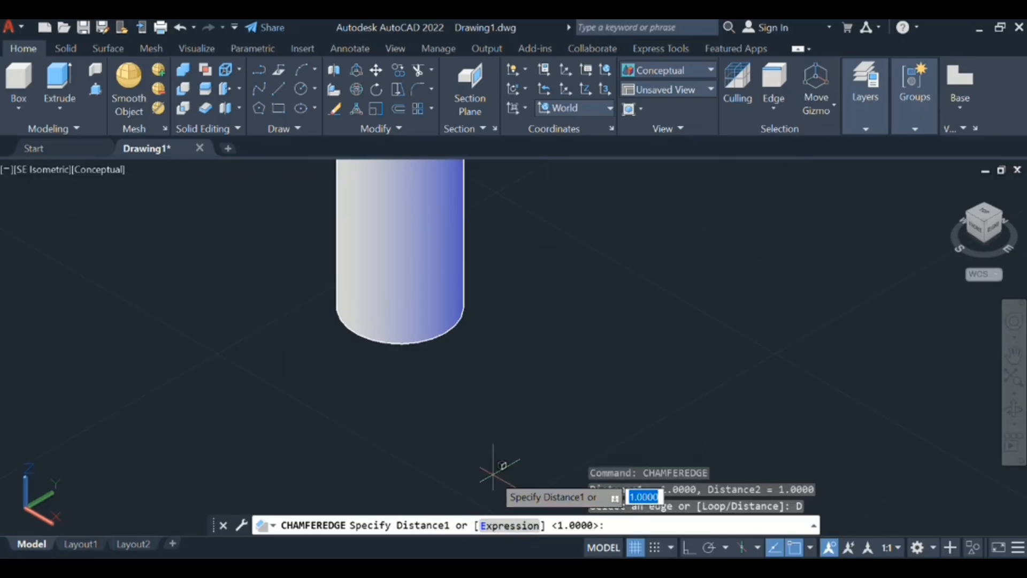
text(1.)
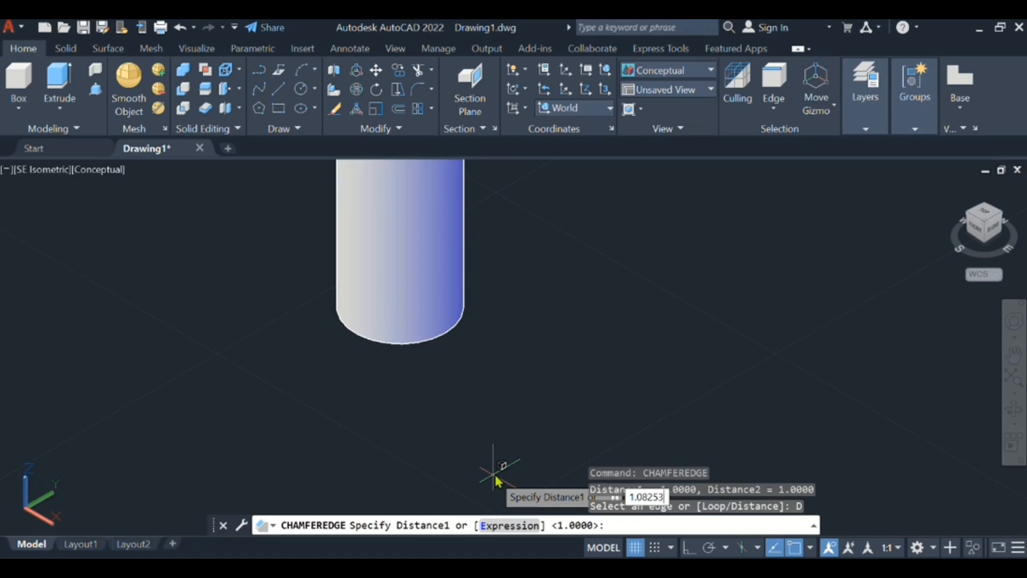
key(Return)
key(Return)
scroll(462, 353, up, 2)
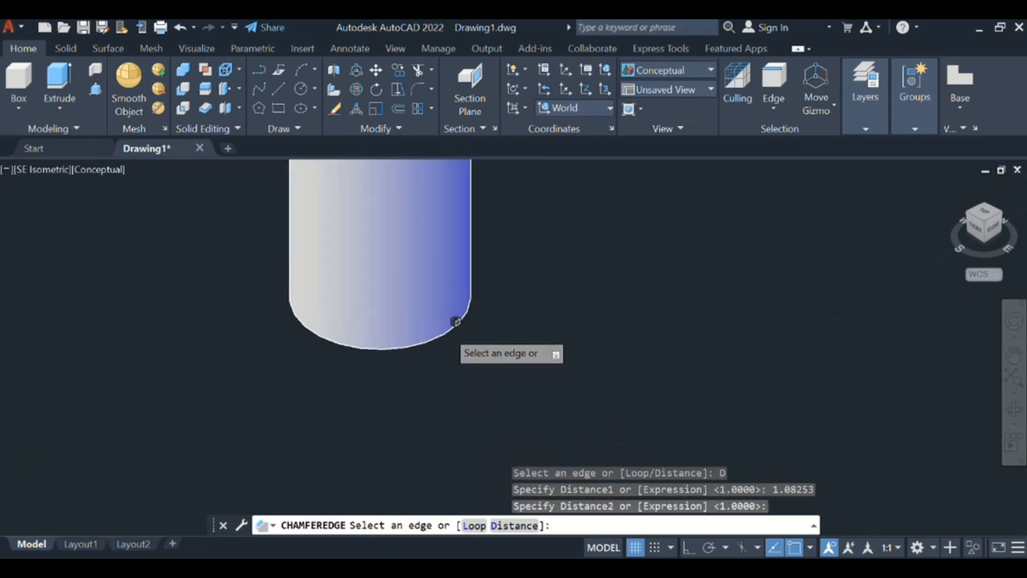
scroll(436, 338, down, 3)
scroll(438, 338, up, 2)
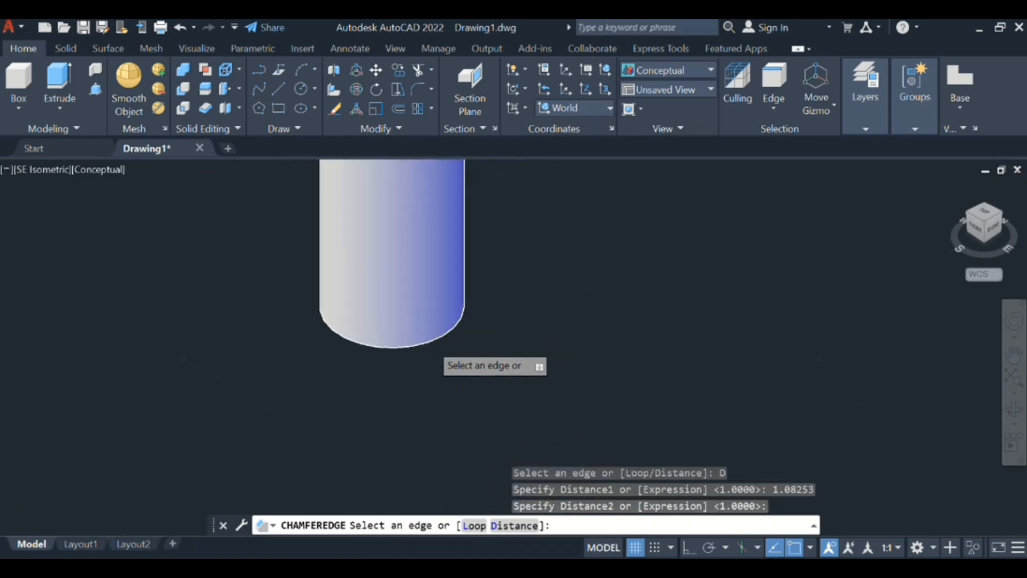
scroll(436, 337, up, 2)
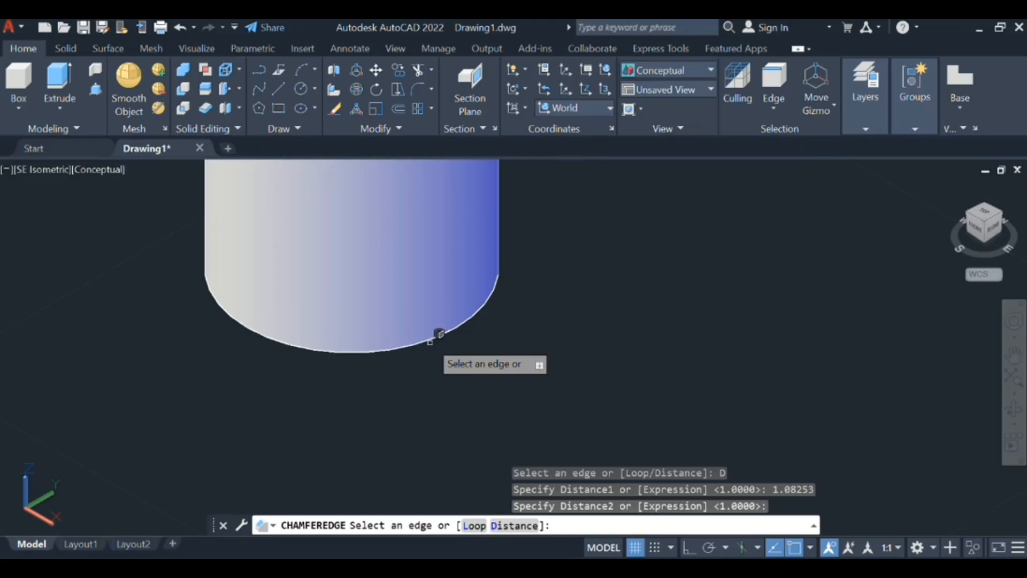
click(441, 330)
key(Return)
key(Return)
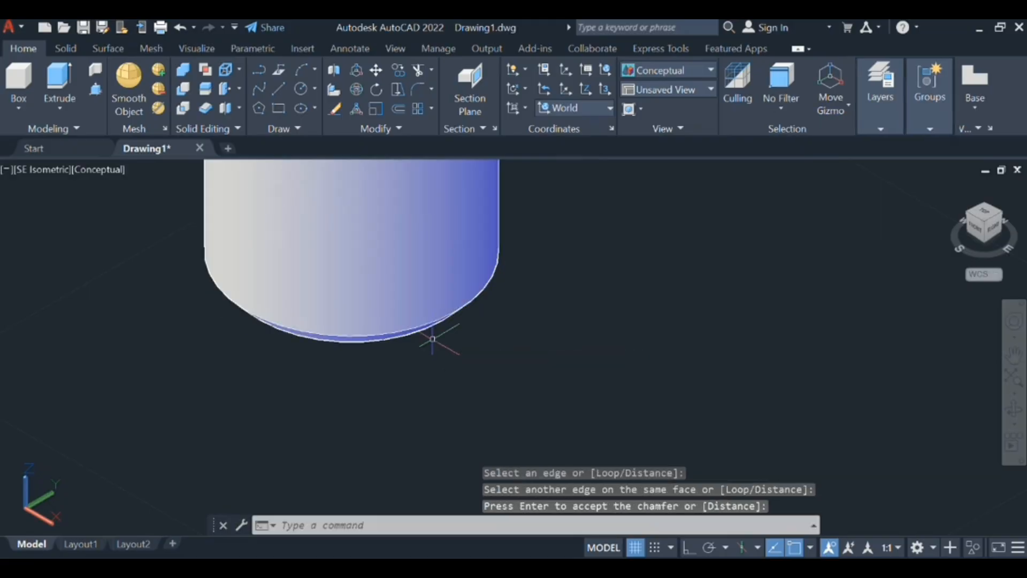
- Examine the whole bolt, from the bevelled head to the chamfered end of the shank
scroll(433, 339, down, 3)
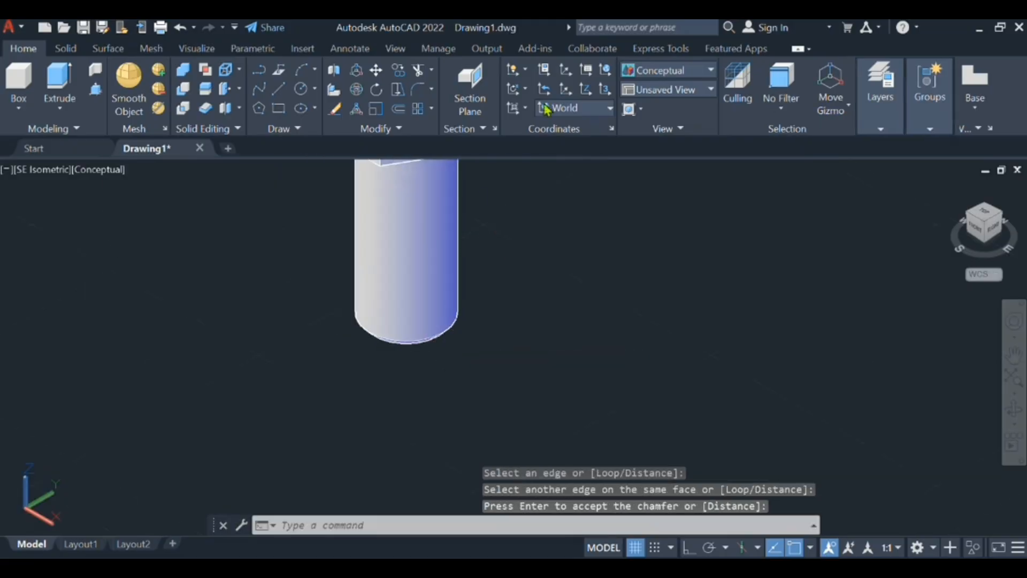
middle_drag(436, 382, 517, 442)
scroll(517, 442, down, 3)
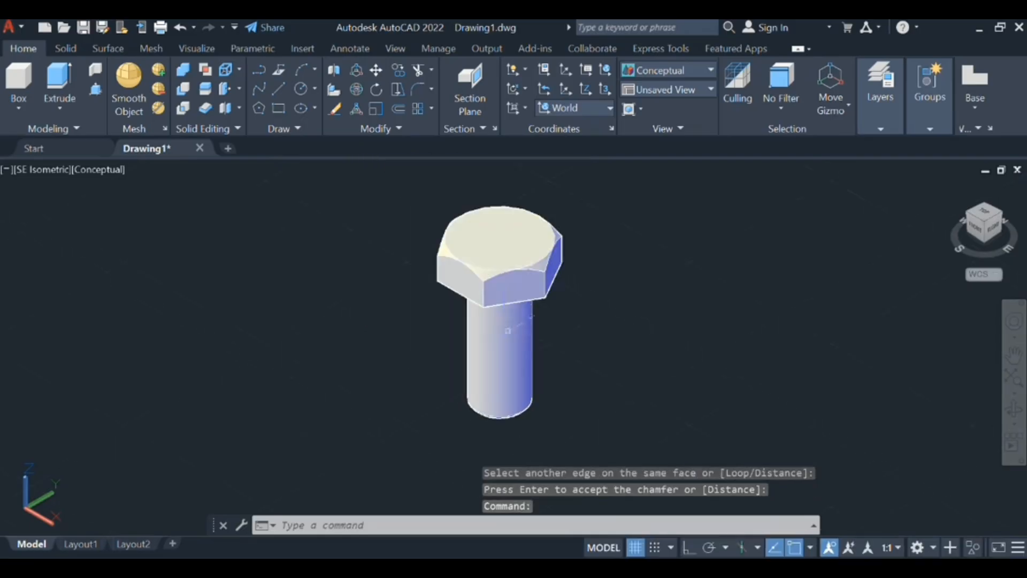
scroll(526, 298, down, 2)
middle_drag(526, 299, 583, 236)
scroll(478, 356, up, 3)
scroll(480, 350, up, 6)
scroll(479, 350, down, 8)
scroll(473, 364, up, 1)
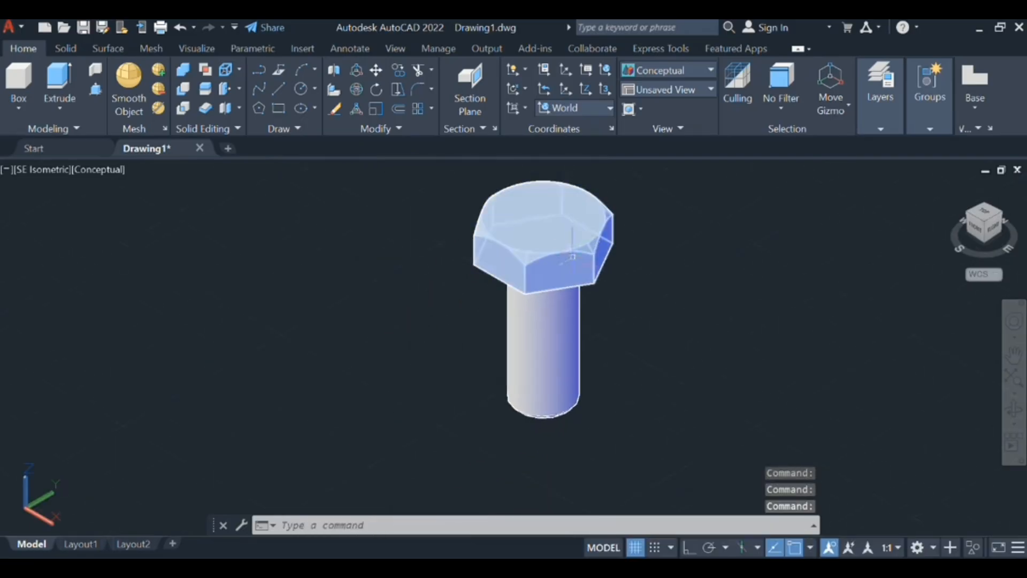
middle_drag(651, 340, 652, 341)
drag(651, 340, 607, 337)
key(Escape)
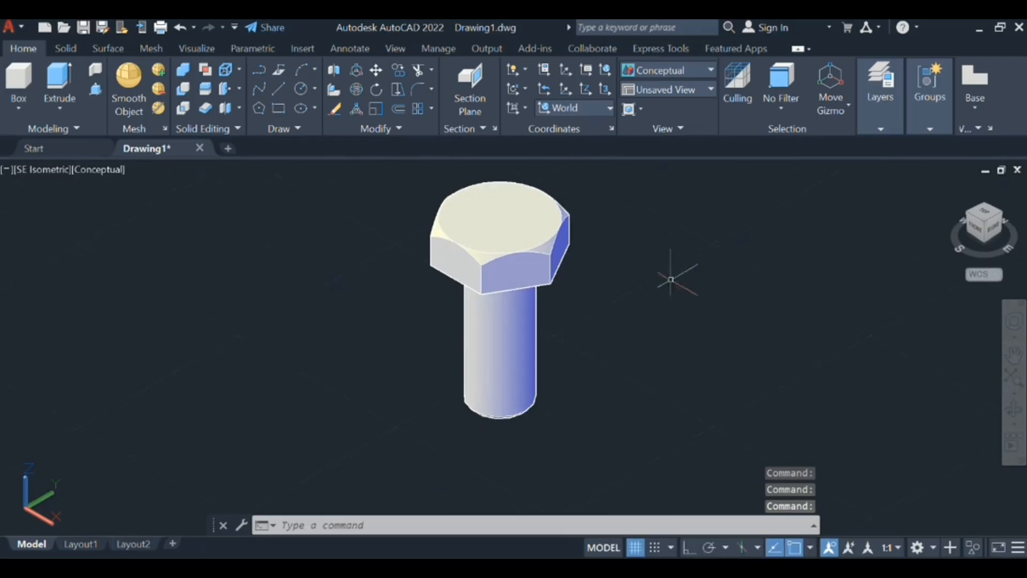
middle_drag(573, 395, 546, 448)
key(Escape)
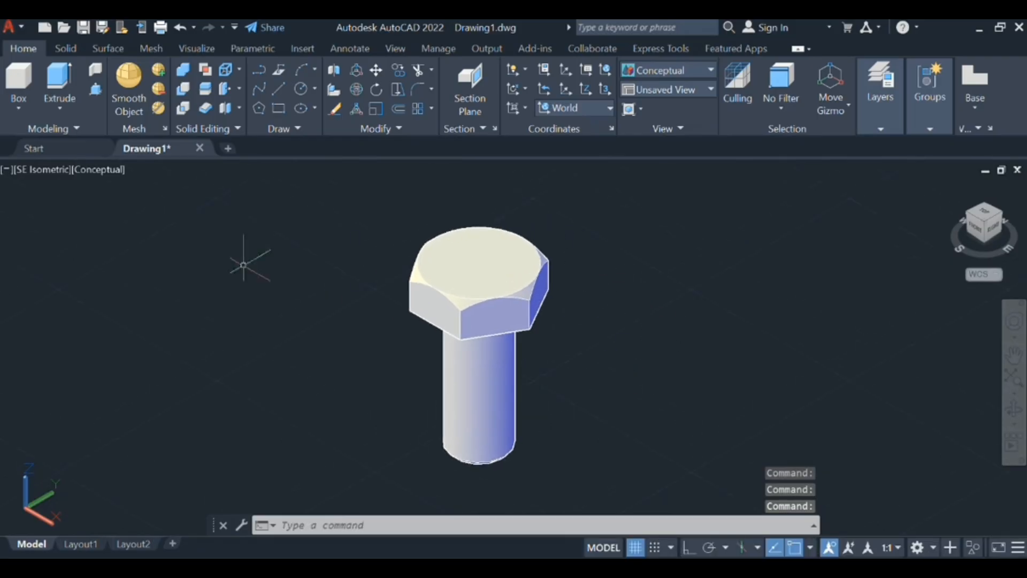
- In 2D Wireframe style, start a helix at the centre of the shank's bottom face with base and top radius 8
click(115, 172)
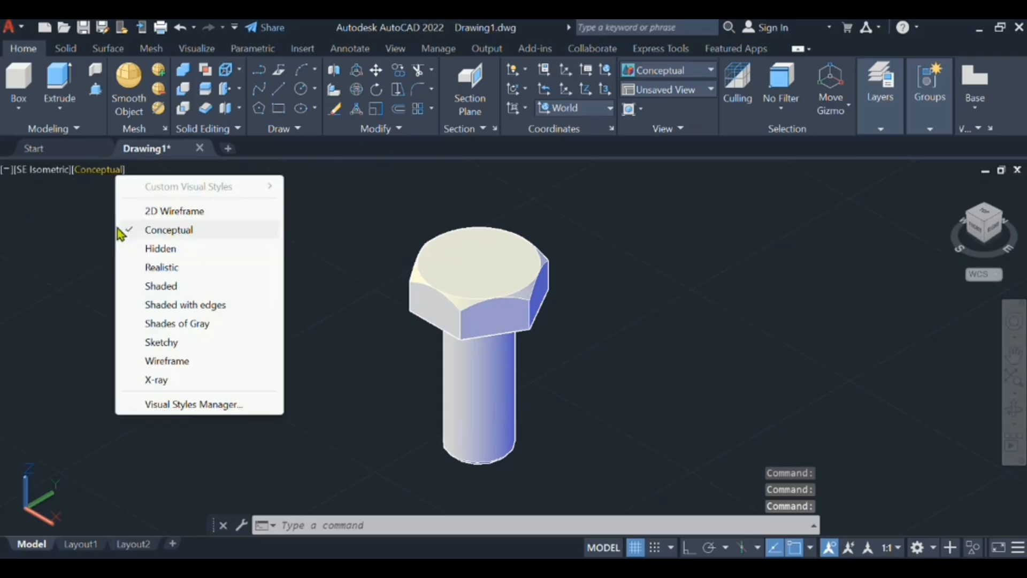
click(134, 211)
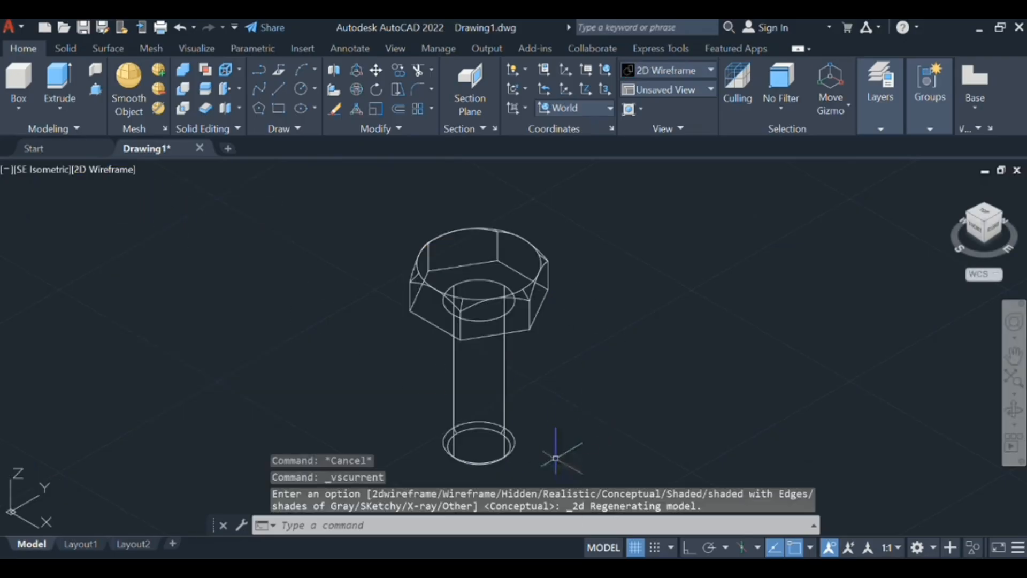
text(he)
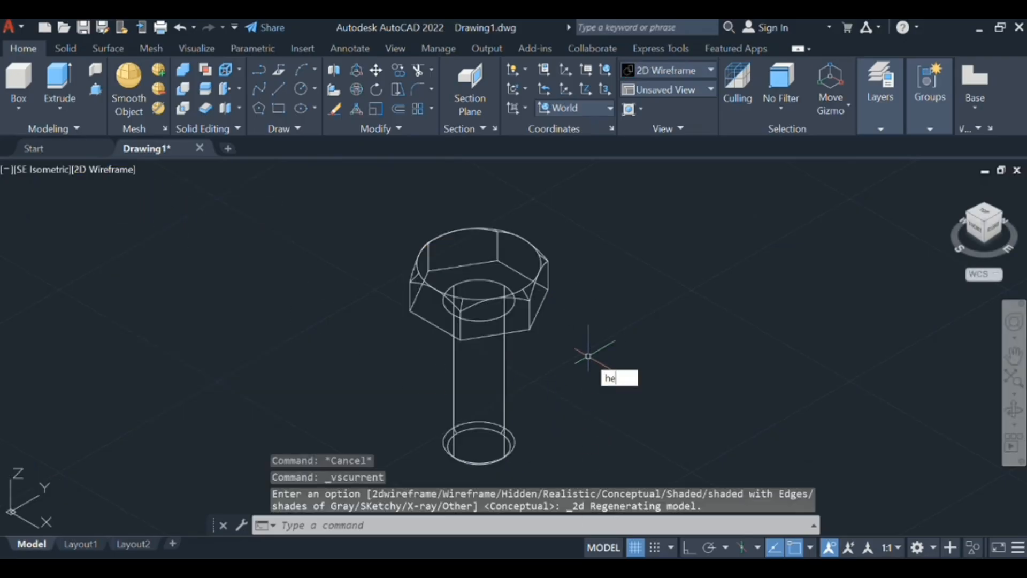
text(lix)
key(Return)
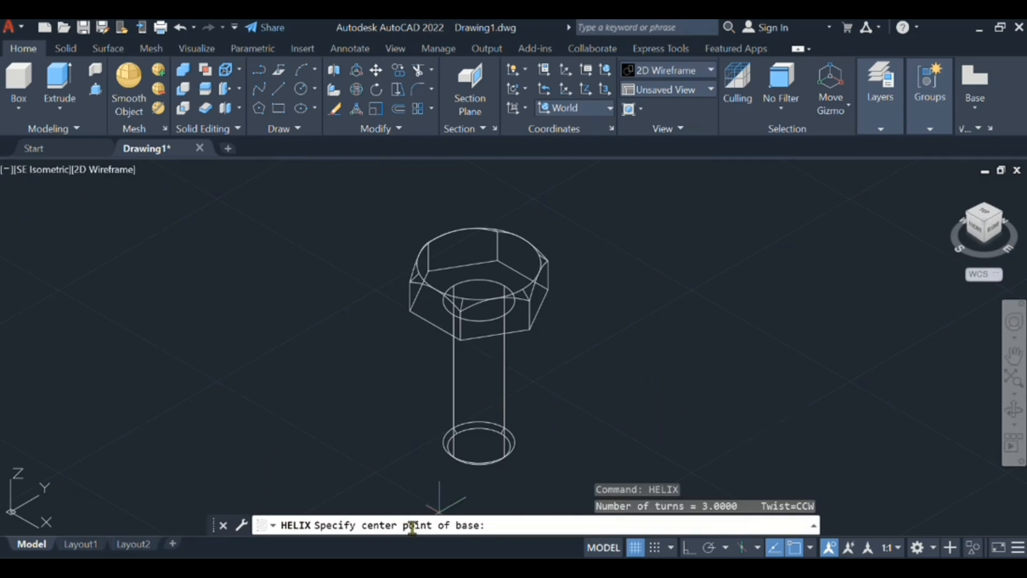
scroll(489, 423, up, 4)
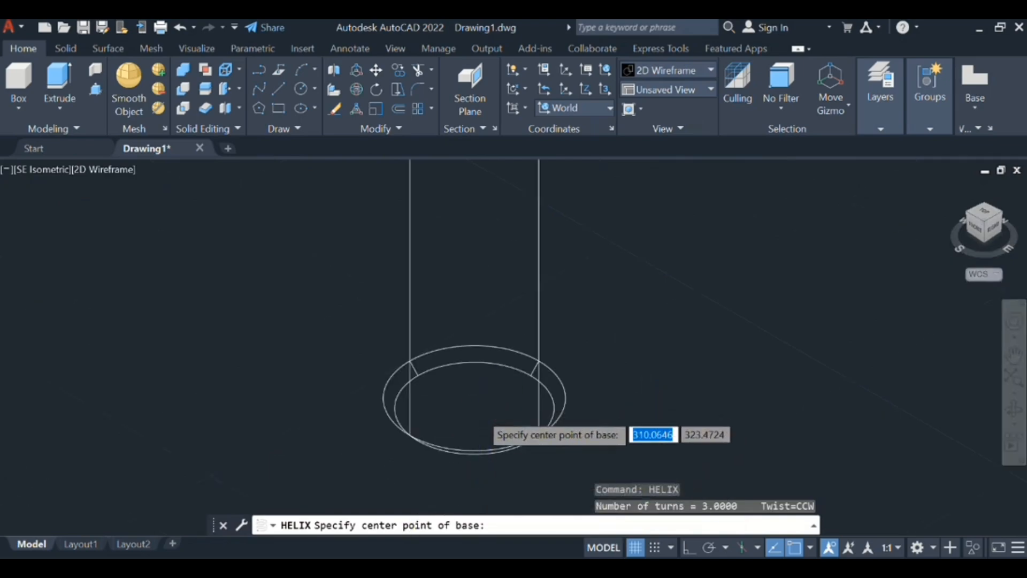
scroll(480, 405, down, 4)
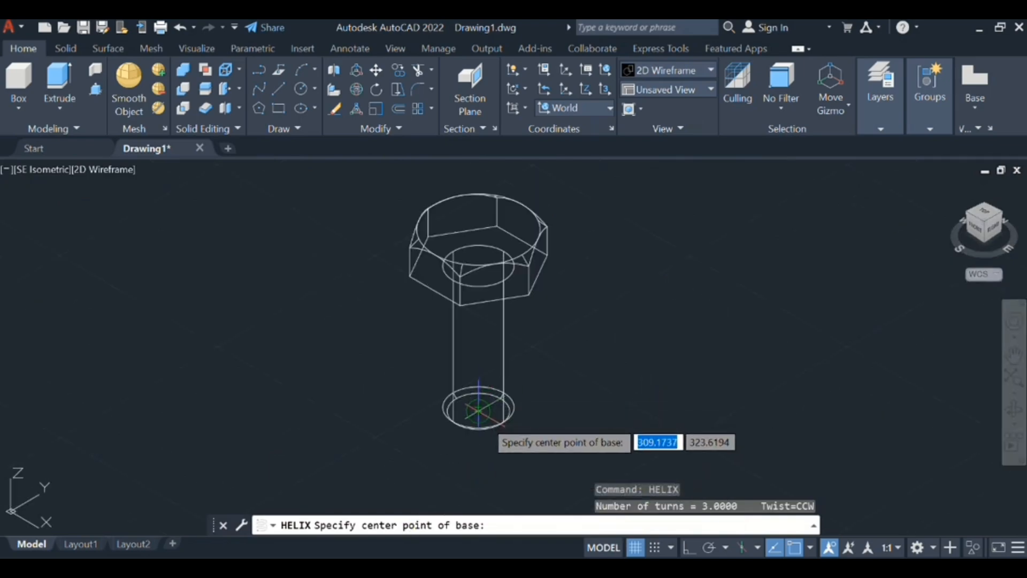
click(479, 410)
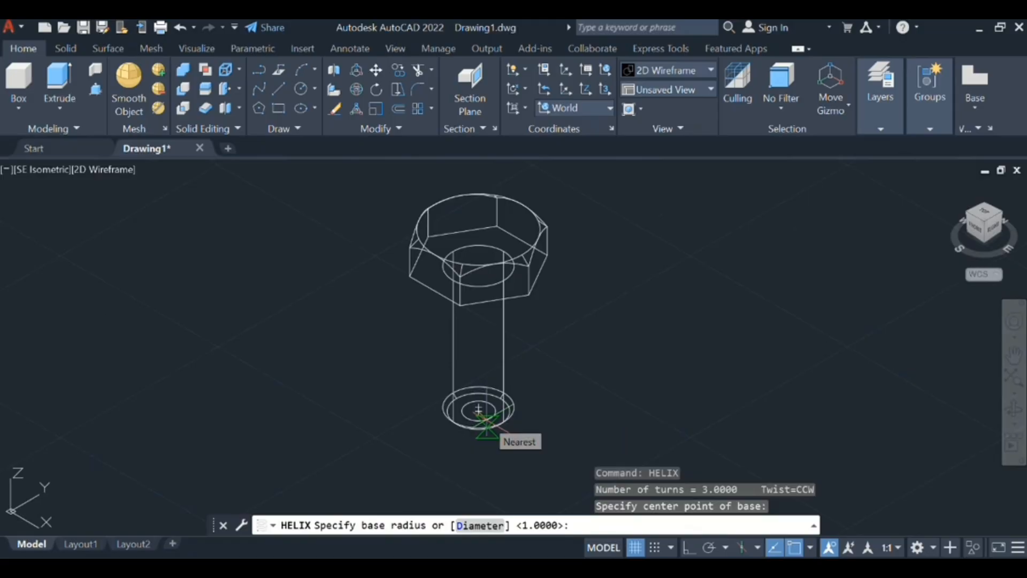
text(8)
key(Return)
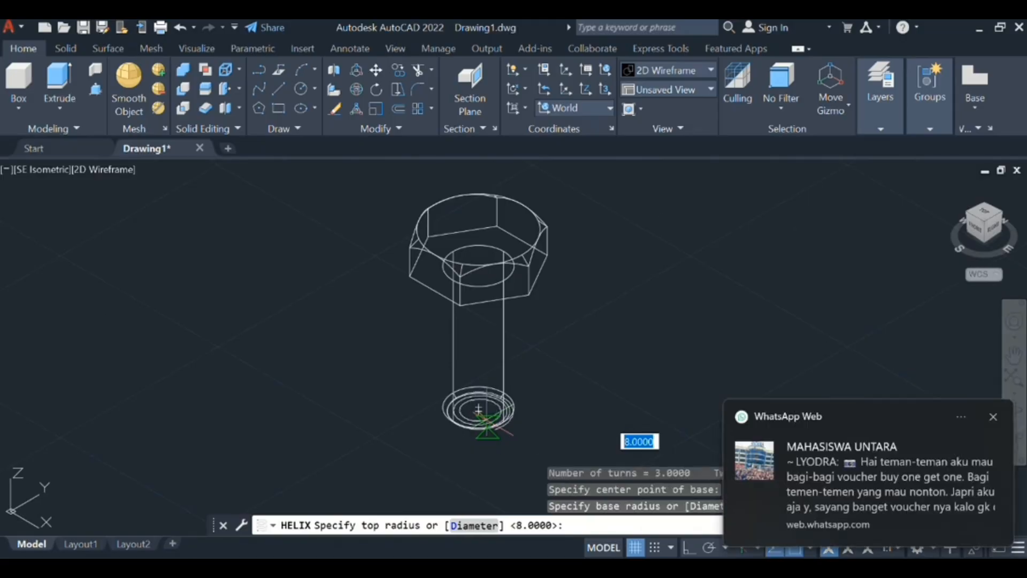
text(8)
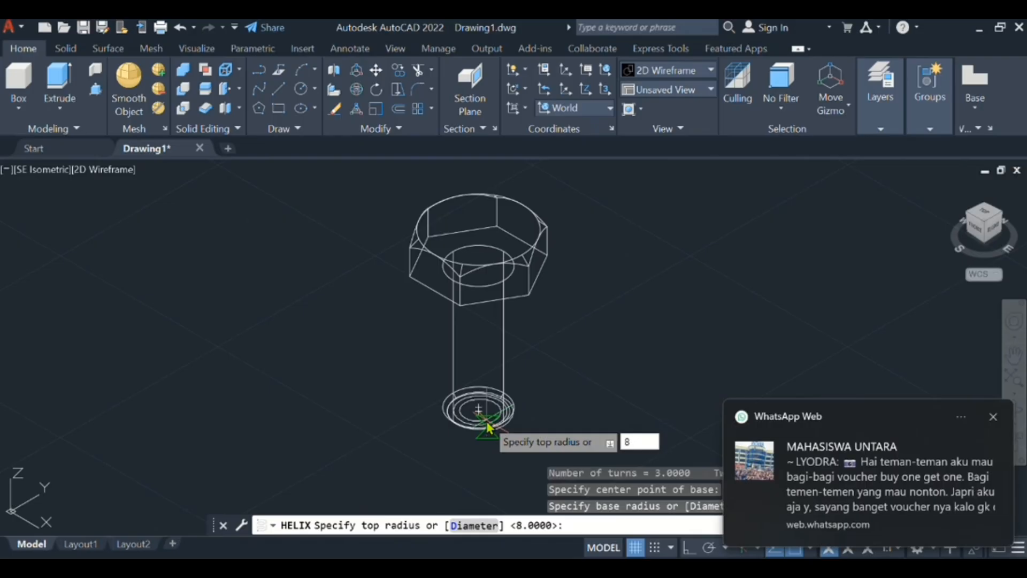
key(Return)
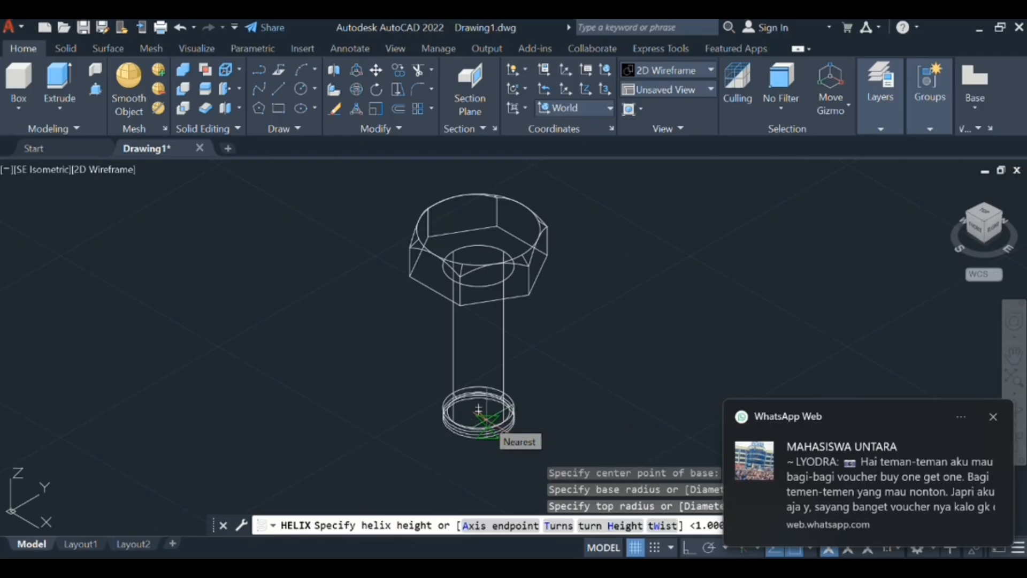
- Set the helix's distance between turns to 2 and its height to 40
text(h)
key(Return)
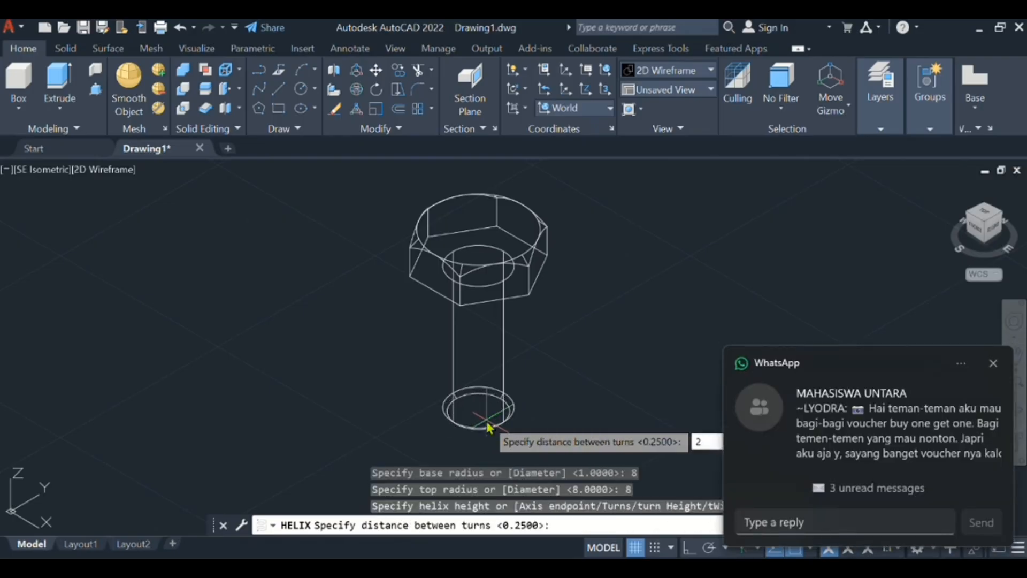
text(2)
key(Return)
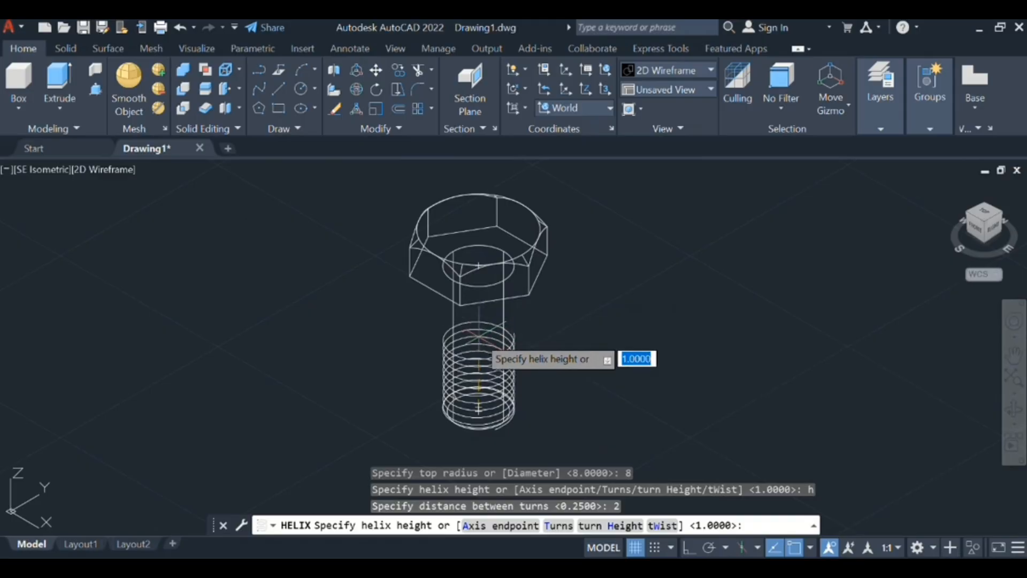
text(4)
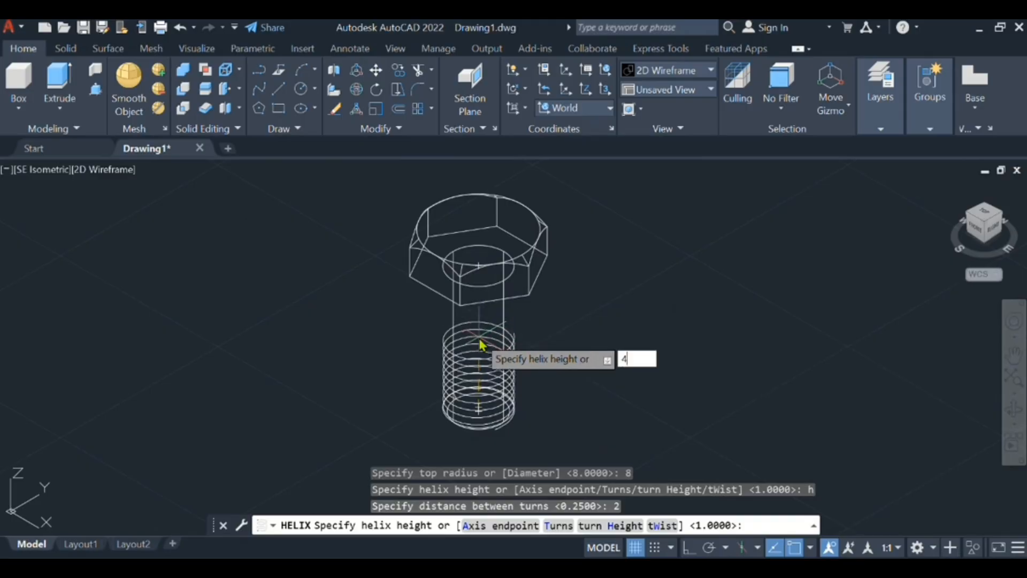
text(0)
key(Return)
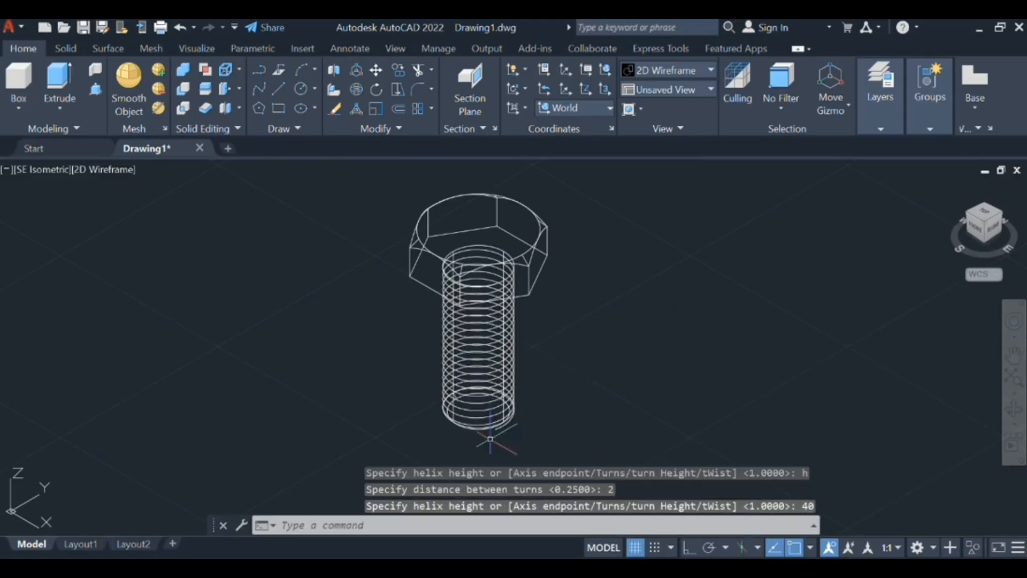
- Examine the helix coils around the shank, close up in wireframe and on the whole bolt in the Conceptual style
scroll(588, 319, down, 4)
middle_drag(588, 319, 573, 419)
scroll(585, 409, up, 8)
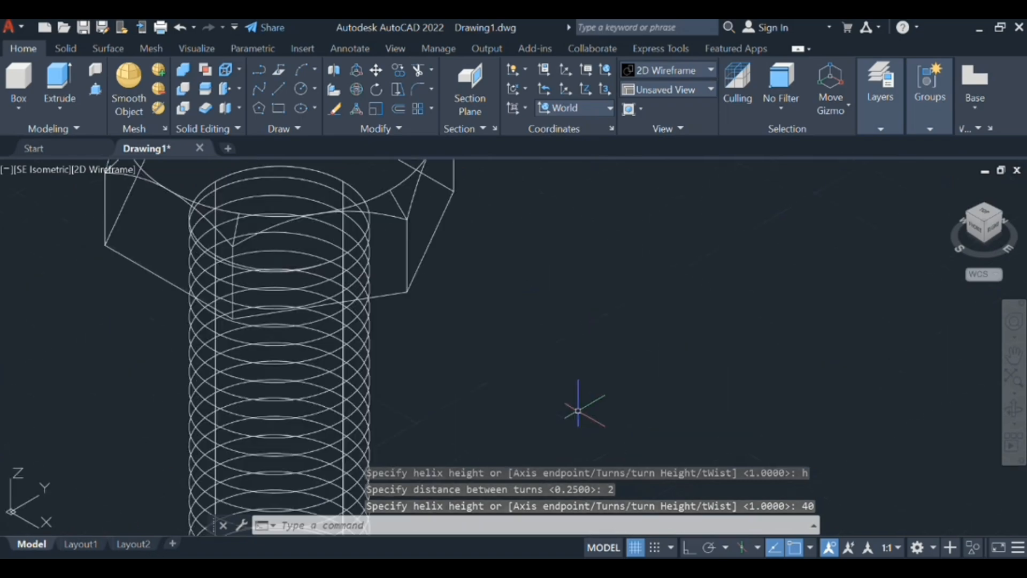
middle_drag(486, 372, 752, 222)
scroll(685, 341, down, 7)
scroll(654, 372, up, 9)
scroll(654, 372, up, 2)
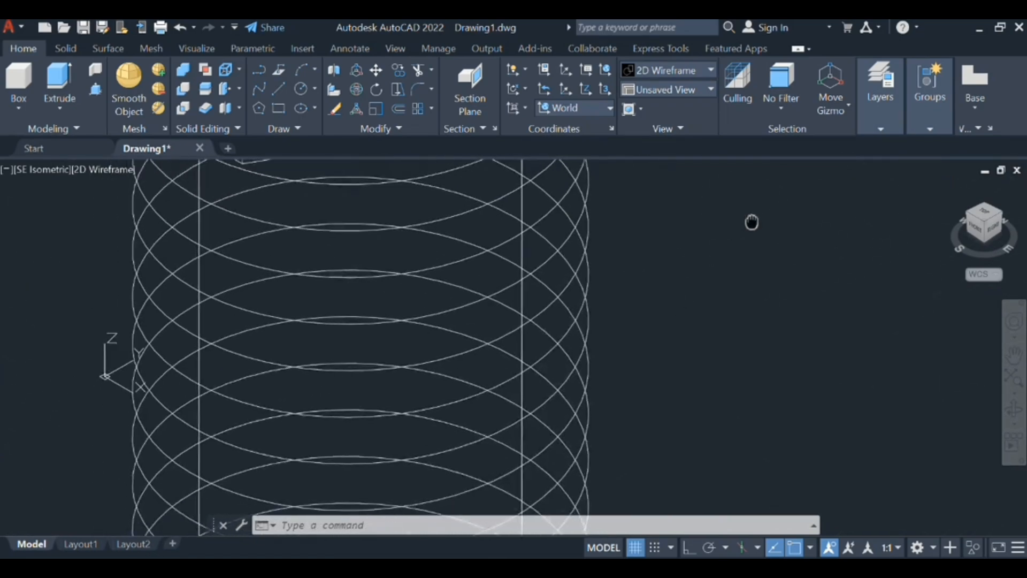
scroll(748, 222, down, 6)
scroll(719, 280, down, 2)
middle_drag(717, 321, 676, 363)
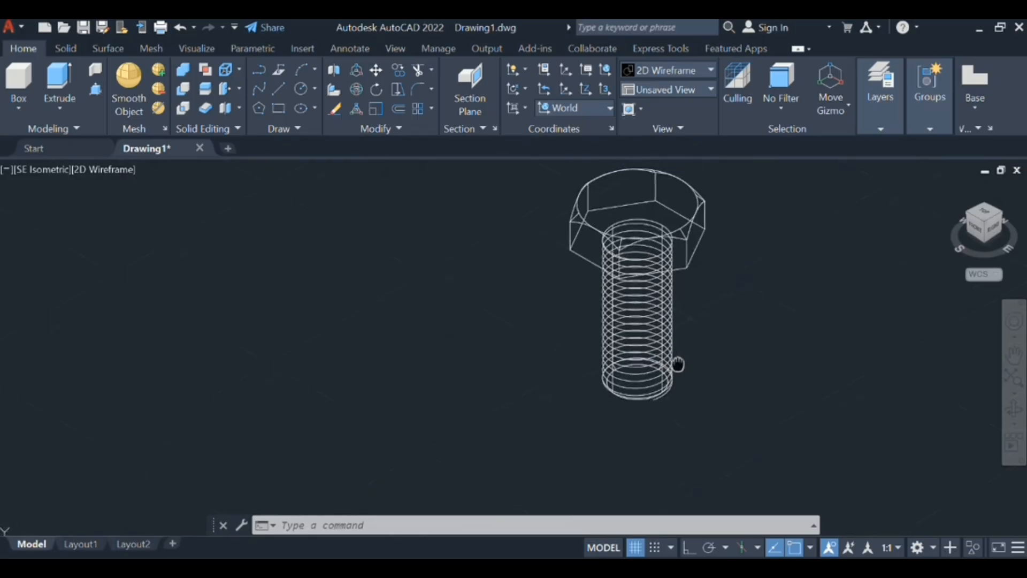
scroll(664, 321, up, 2)
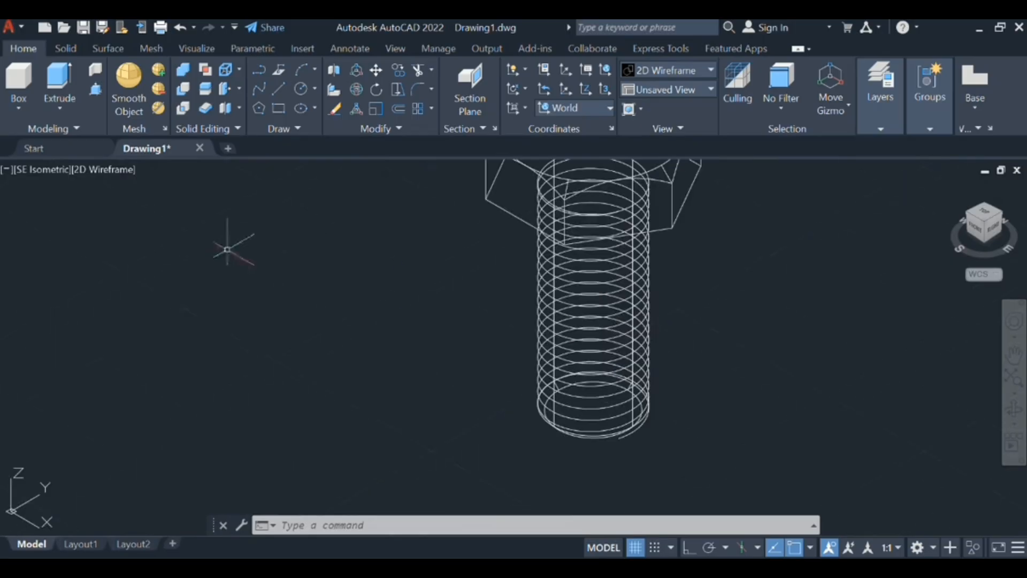
click(97, 177)
click(131, 230)
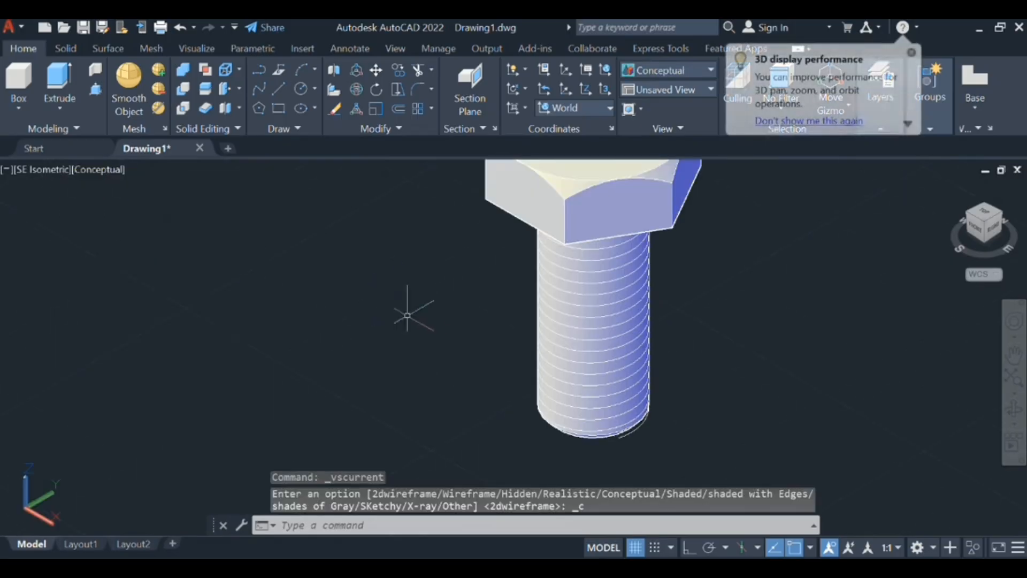
mouse_move(420, 315)
middle_down()
mouse_move(264, 383)
mouse_move(316, 314)
mouse_move(278, 342)
middle_up()
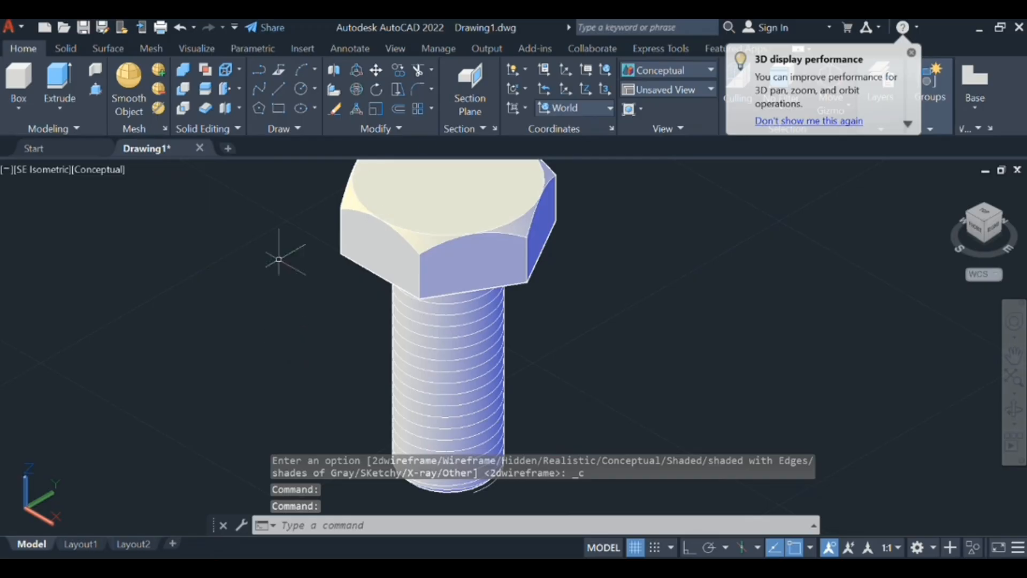
click(428, 190)
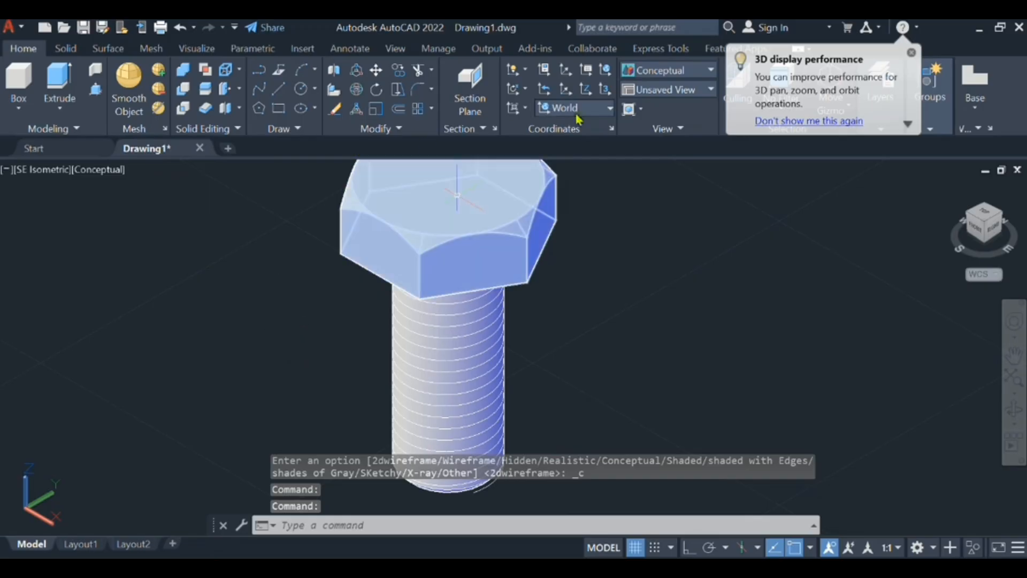
- Switch to the 2D Wireframe style and set both the coordinate system and the view to Left
click(117, 170)
click(144, 210)
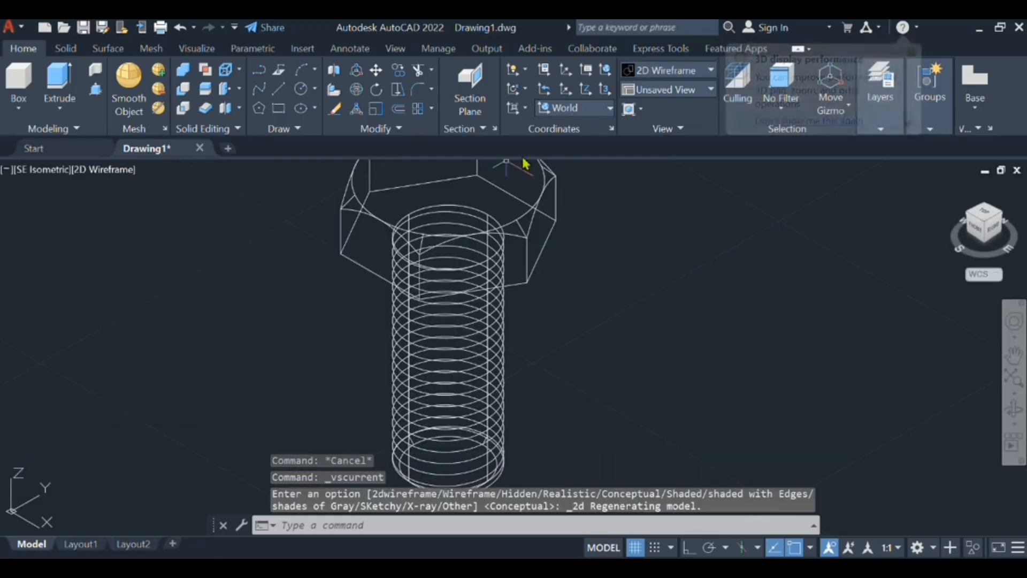
click(575, 108)
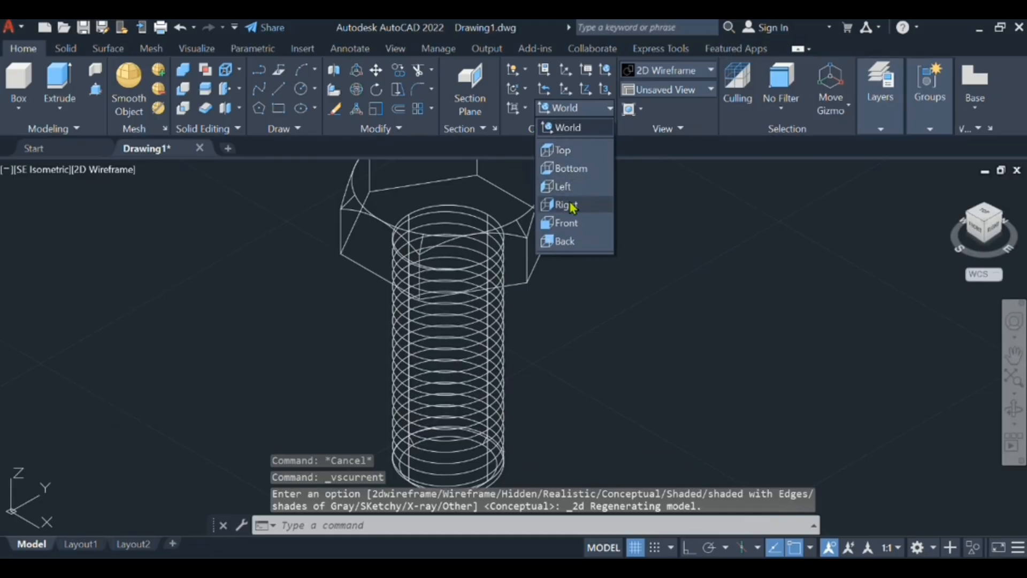
click(562, 186)
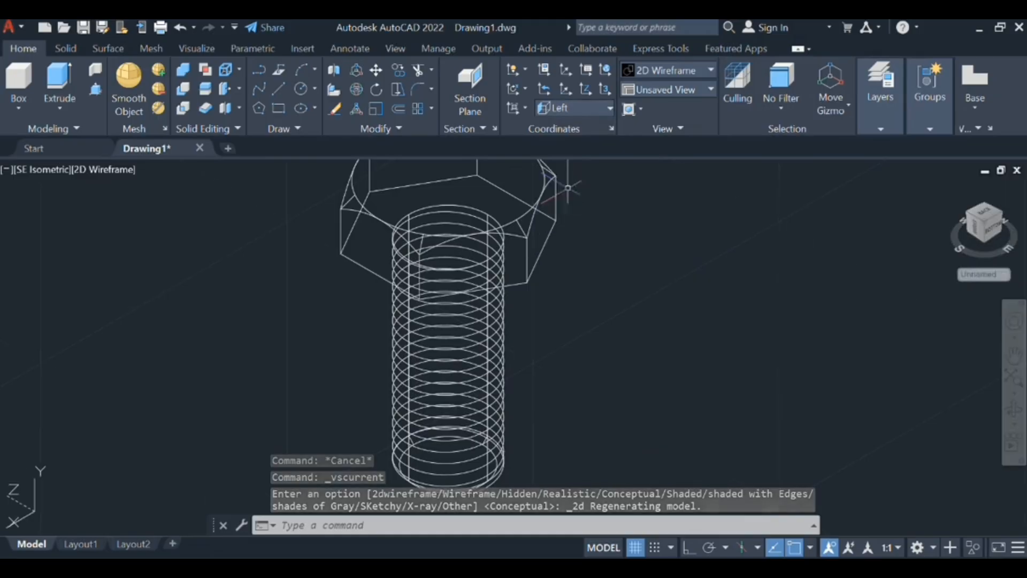
click(669, 89)
click(677, 141)
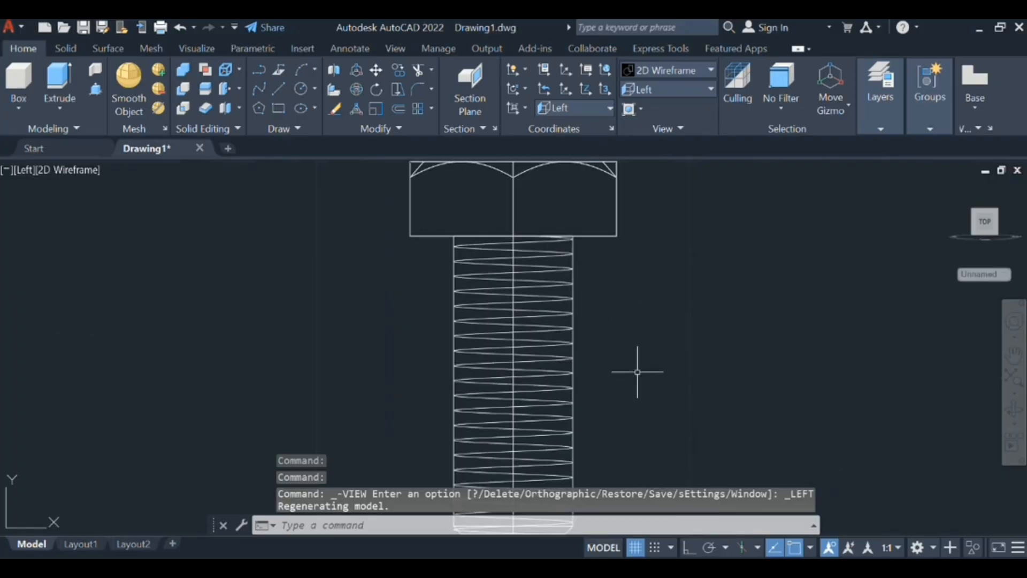
- Undo the previous line and, with Ortho on, draw a 1.75 long line straight down beside the shank
key(ctrl+z)
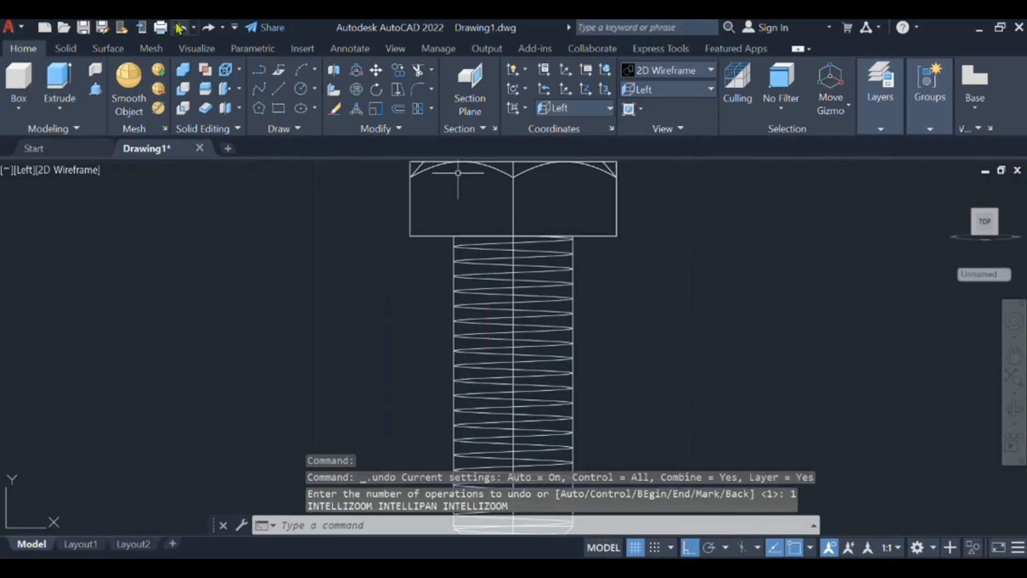
text(l)
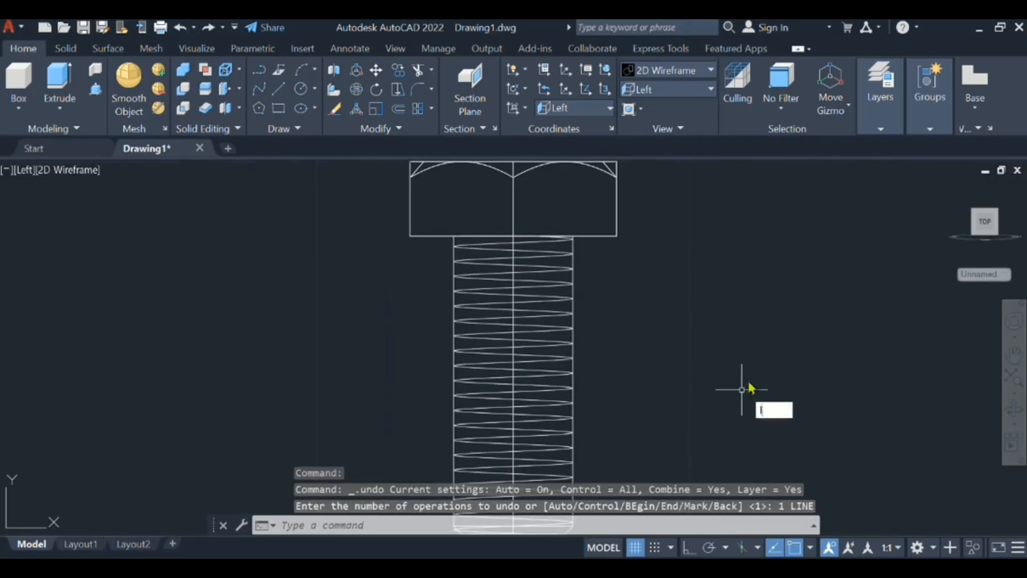
text(ine)
key(Return)
click(690, 303)
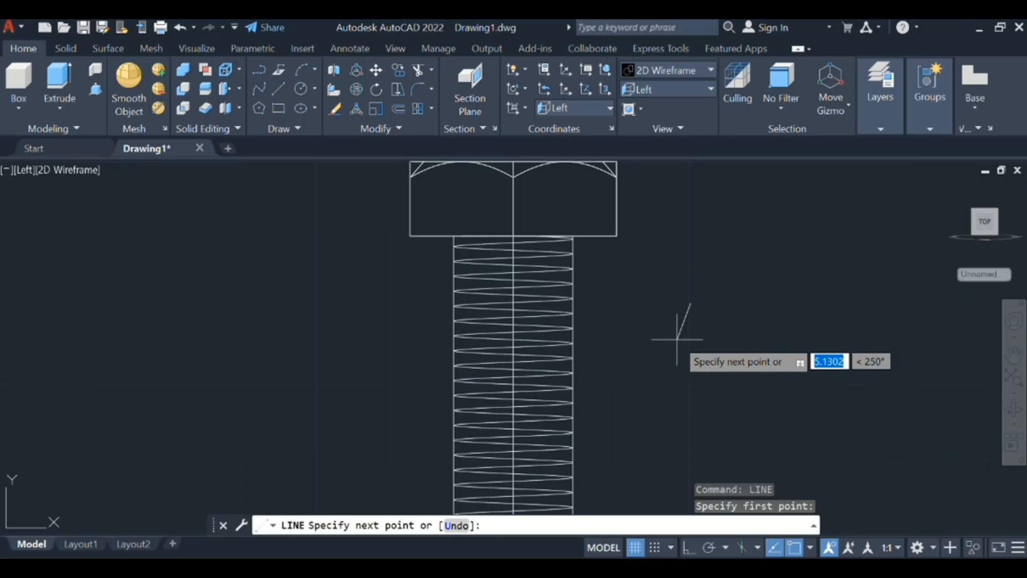
key(F8)
text(1.75)
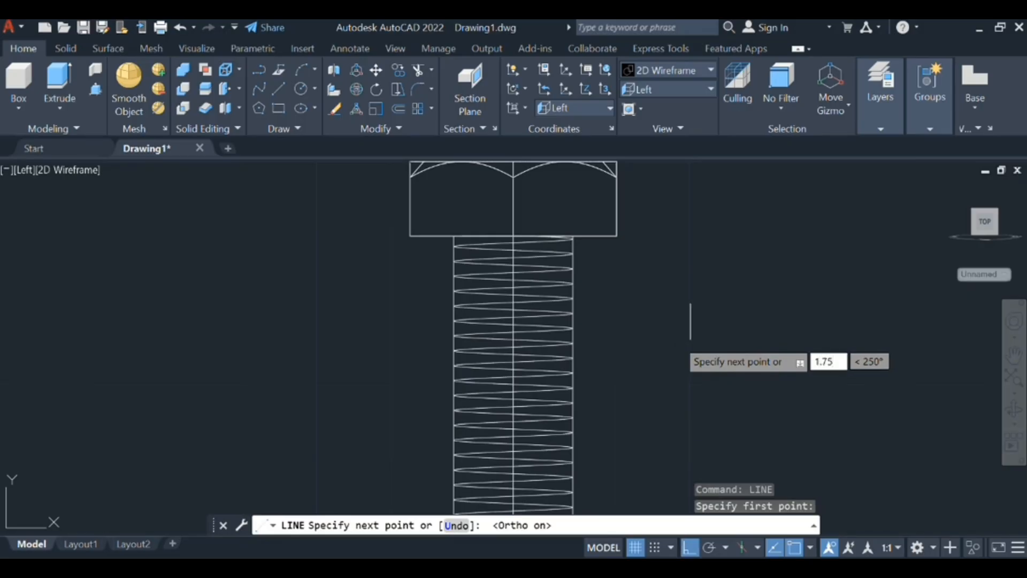
key(Return)
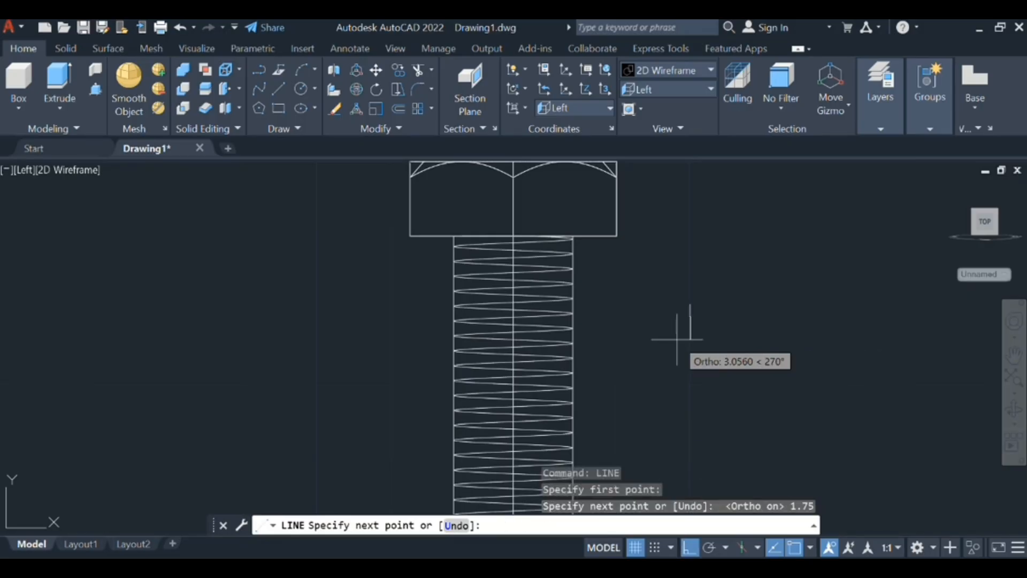
key(Escape)
- Draw a 1.51556 long horizontal line from the midpoint of the vertical line towards the shank
scroll(665, 325, up, 10)
middle_drag(928, 304, 461, 397)
middle_drag(821, 442, 585, 277)
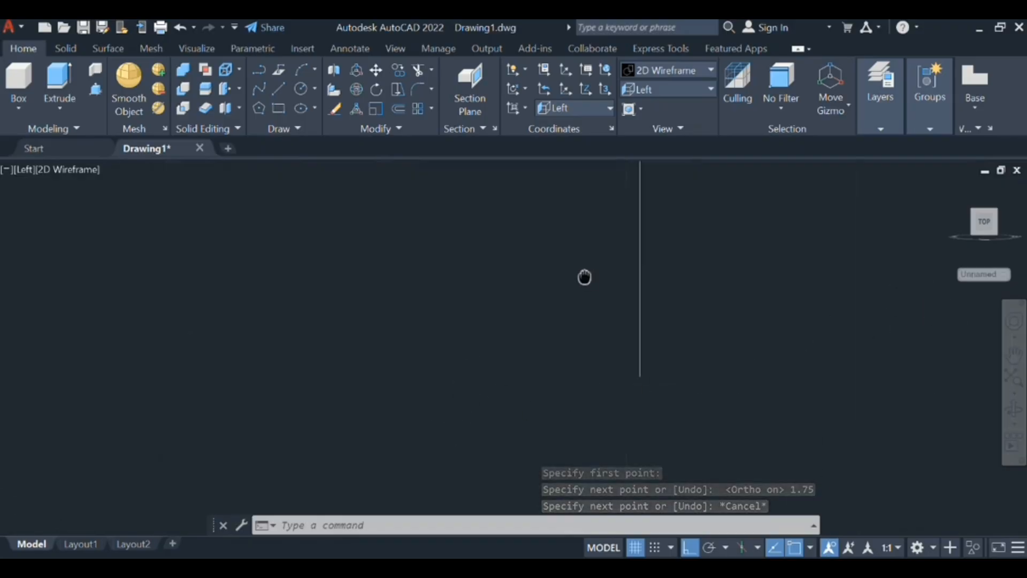
scroll(584, 277, down, 4)
text(li)
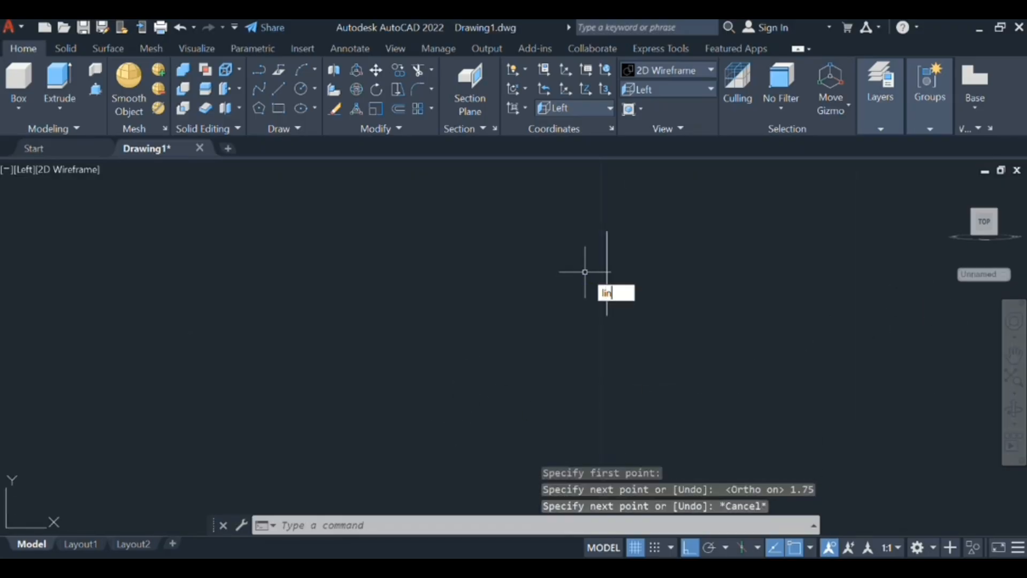
text(n)
key(Return)
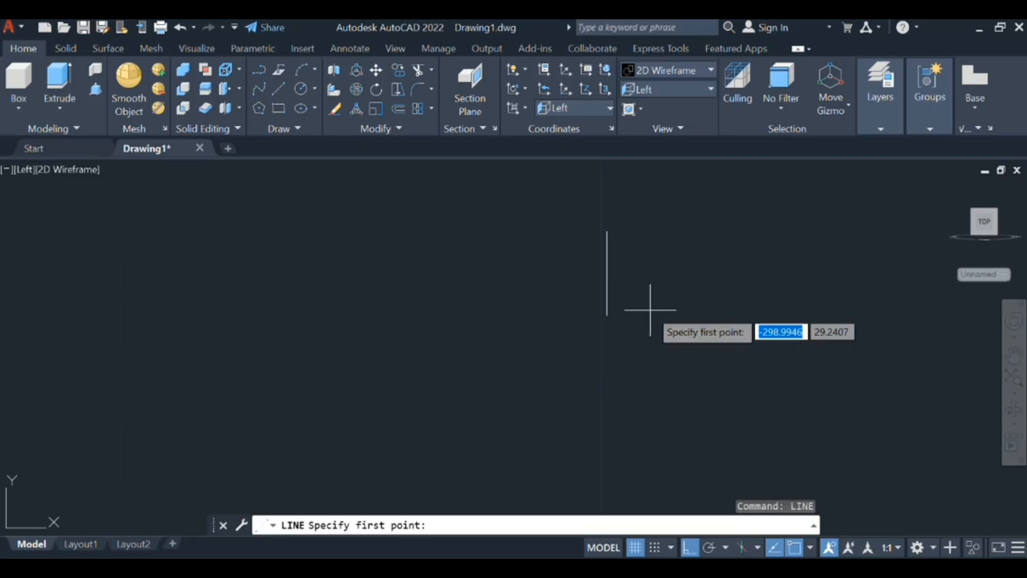
click(607, 273)
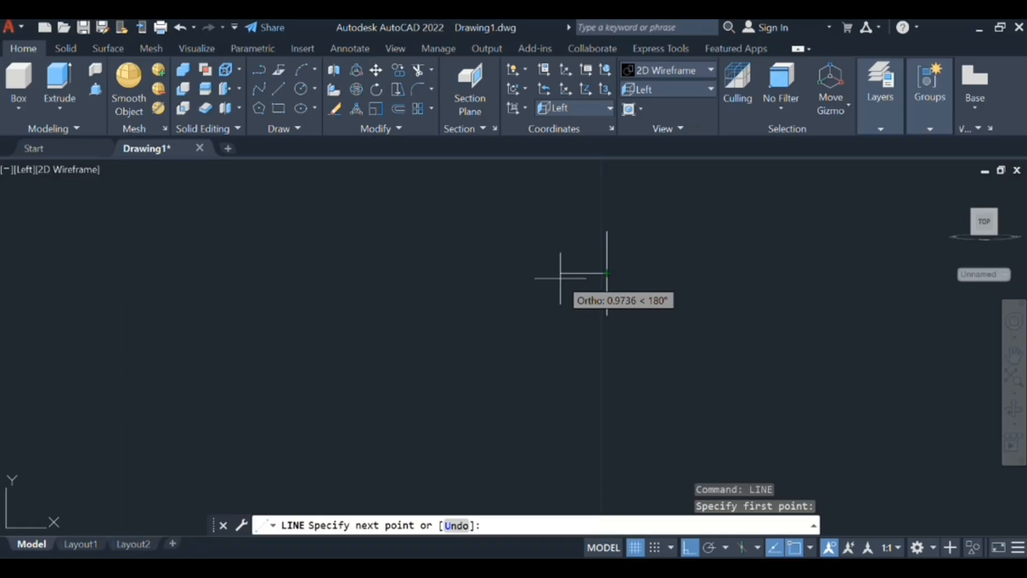
text(1.51556)
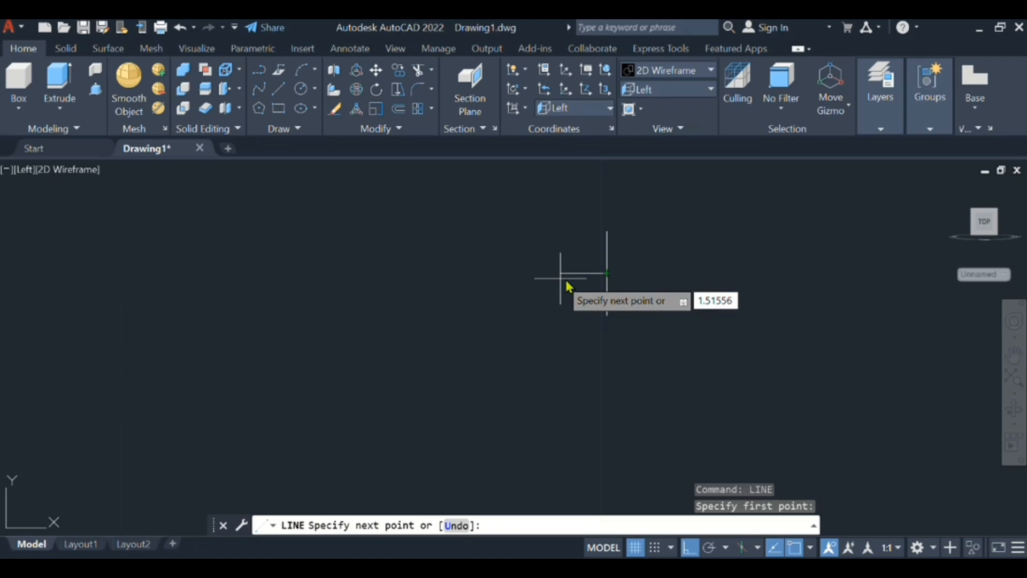
key(Return)
key(Escape)
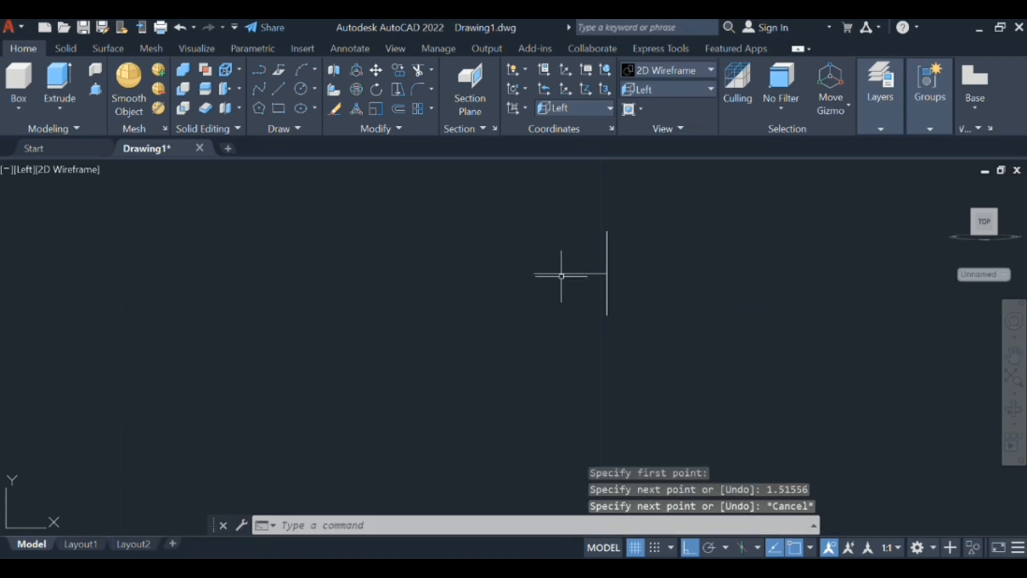
- Draw two slanted lines joining the vertical line's ends to the horizontal line's tip, and erase the horizontal line
text(l)
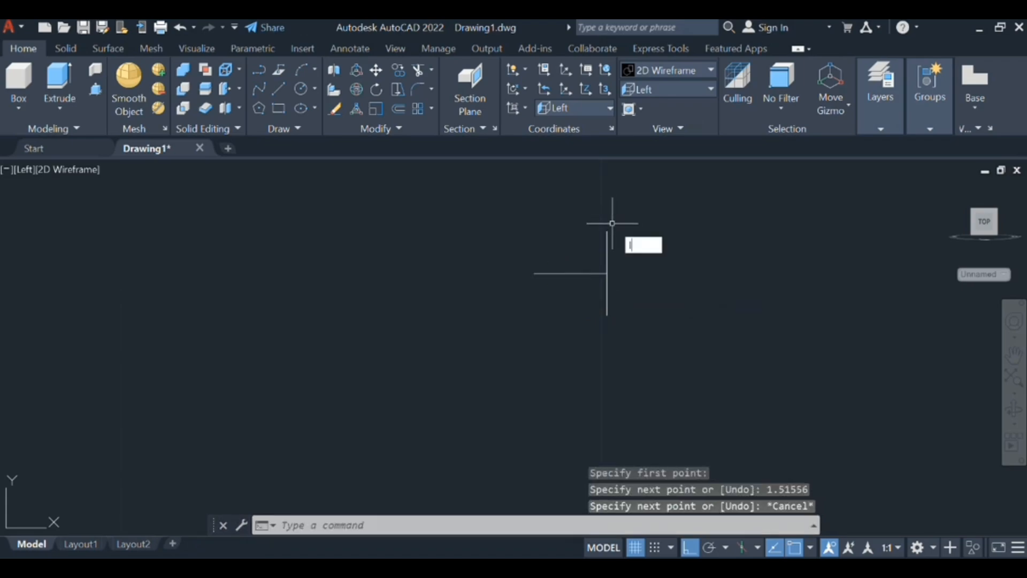
text(in)
key(Return)
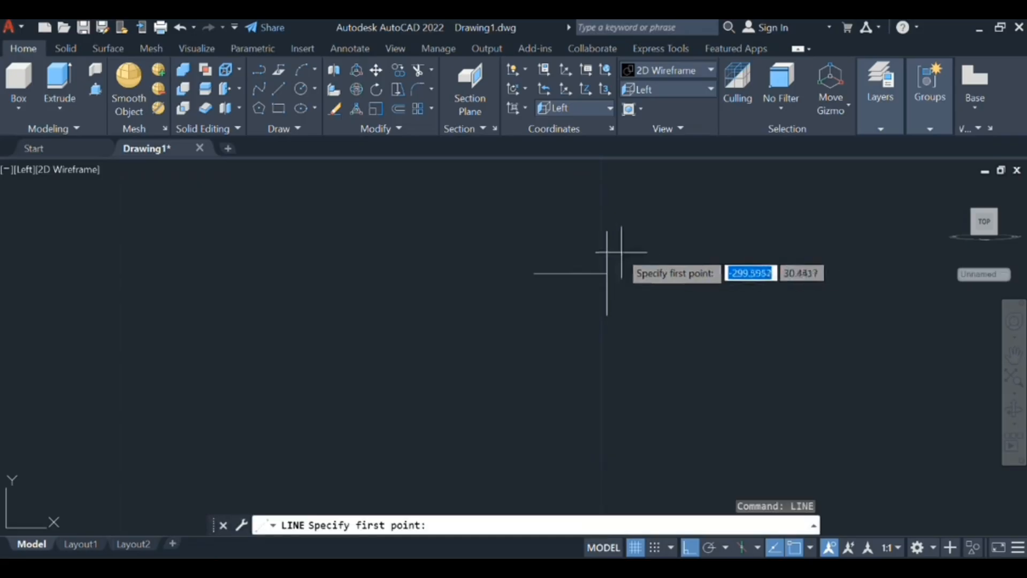
click(607, 231)
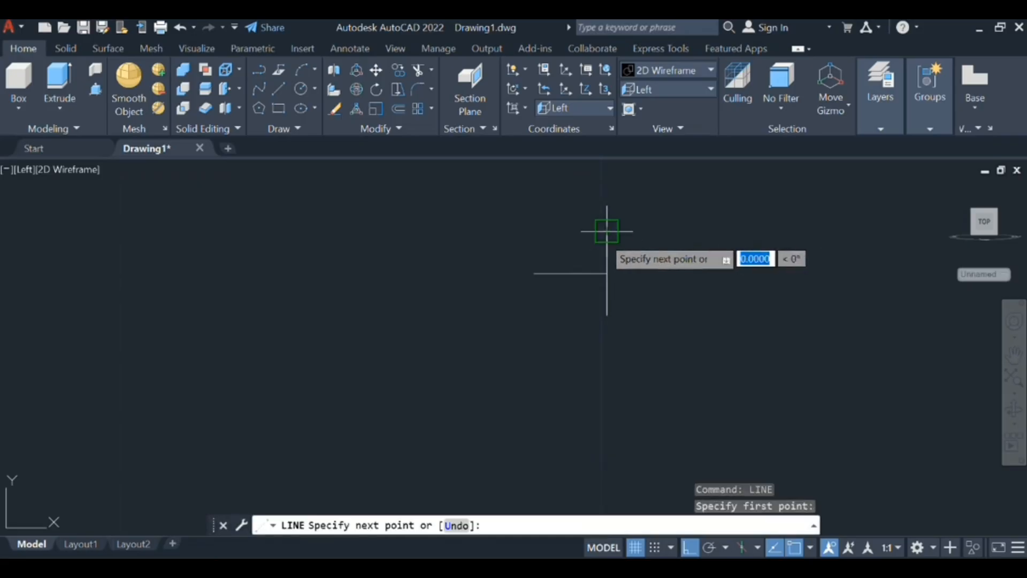
click(535, 273)
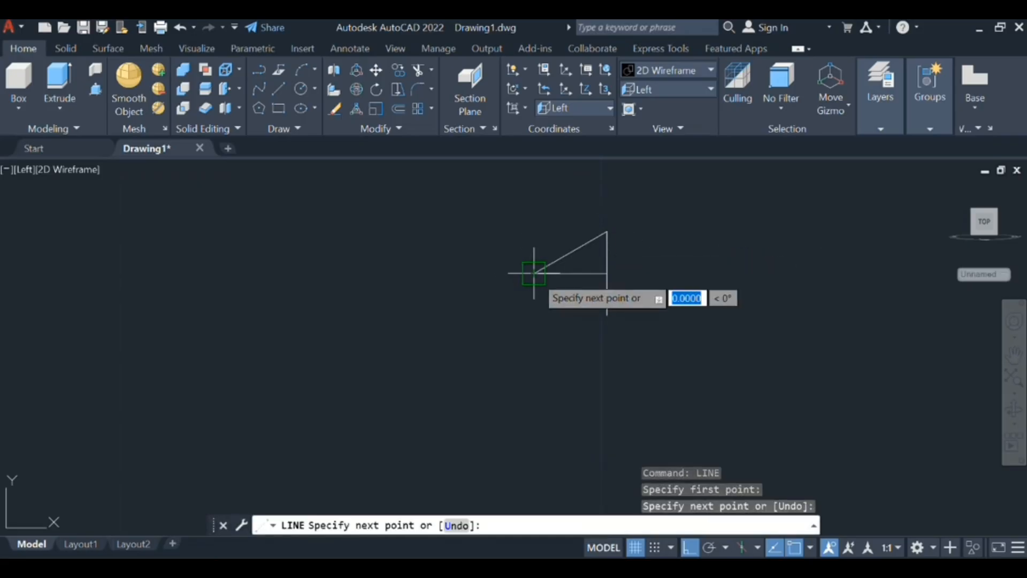
click(607, 315)
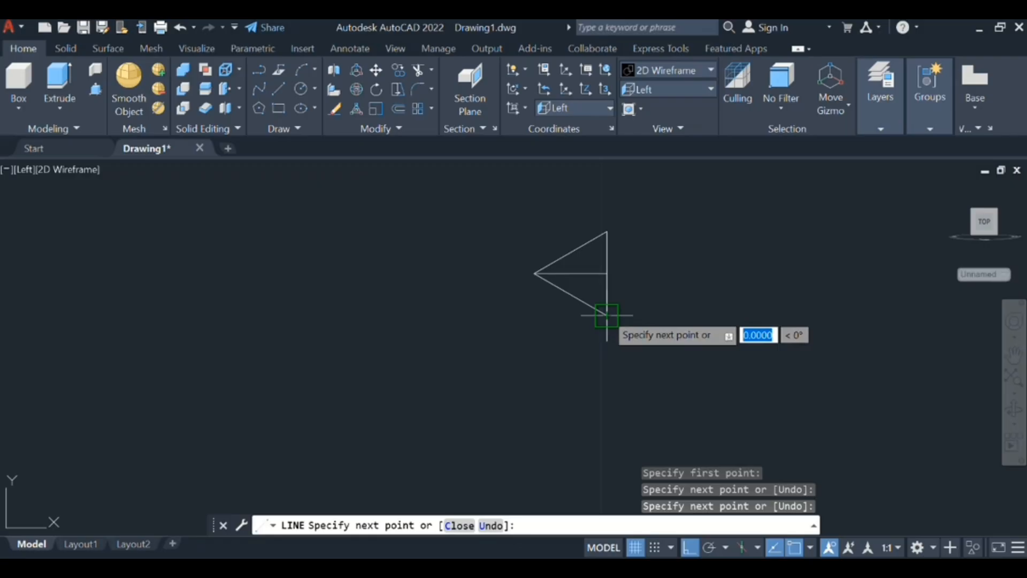
key(Escape)
click(589, 273)
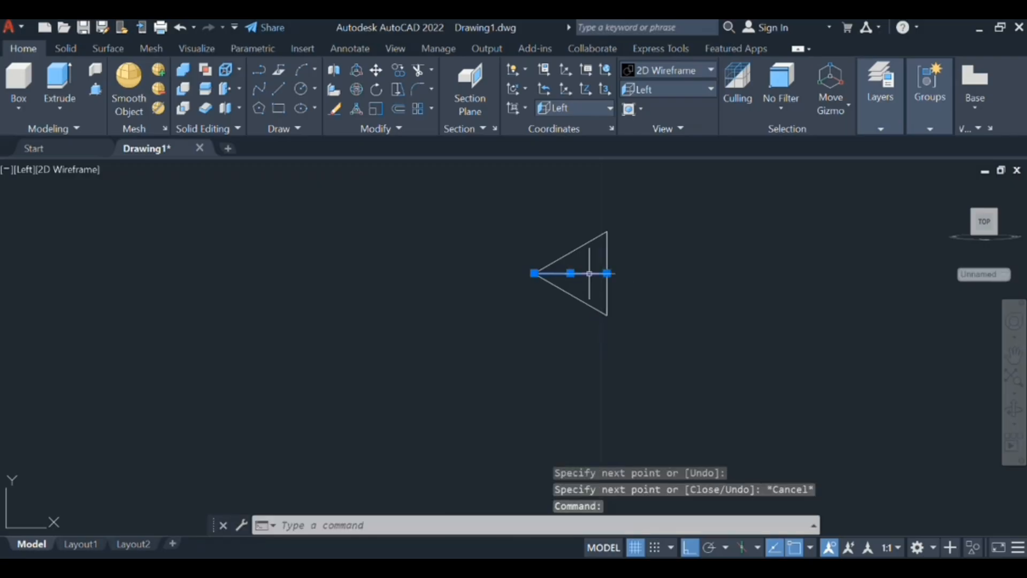
key(Delete)
- Fillet the triangle's tip between the two slanted sides with a radius of 0.28867
text(f)
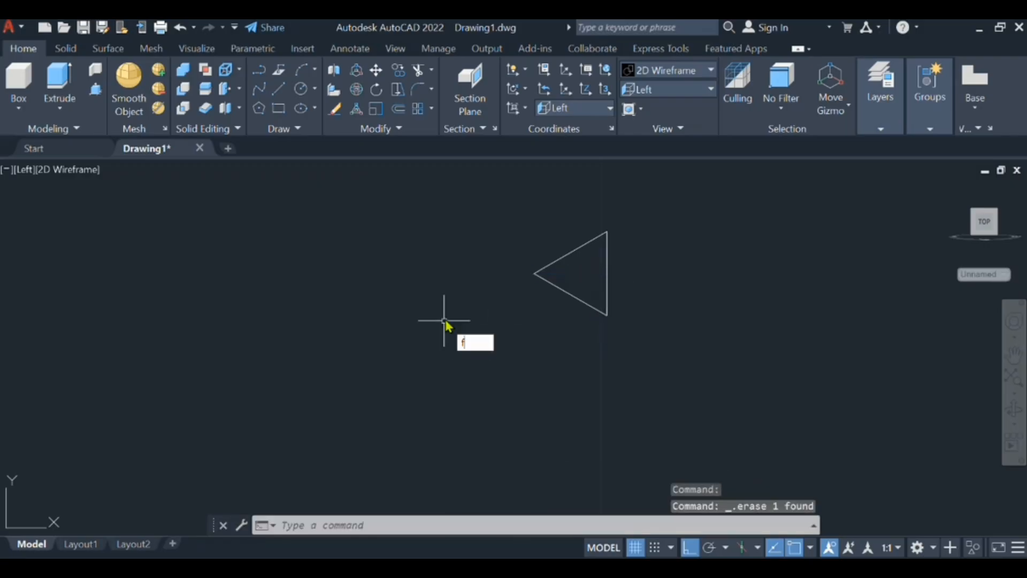
text(il)
click(493, 359)
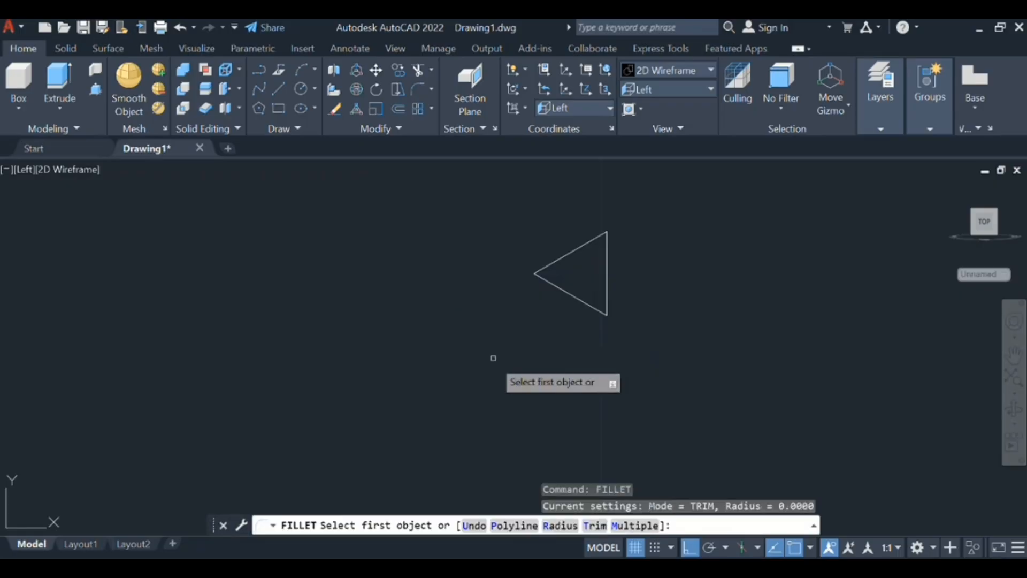
click(560, 526)
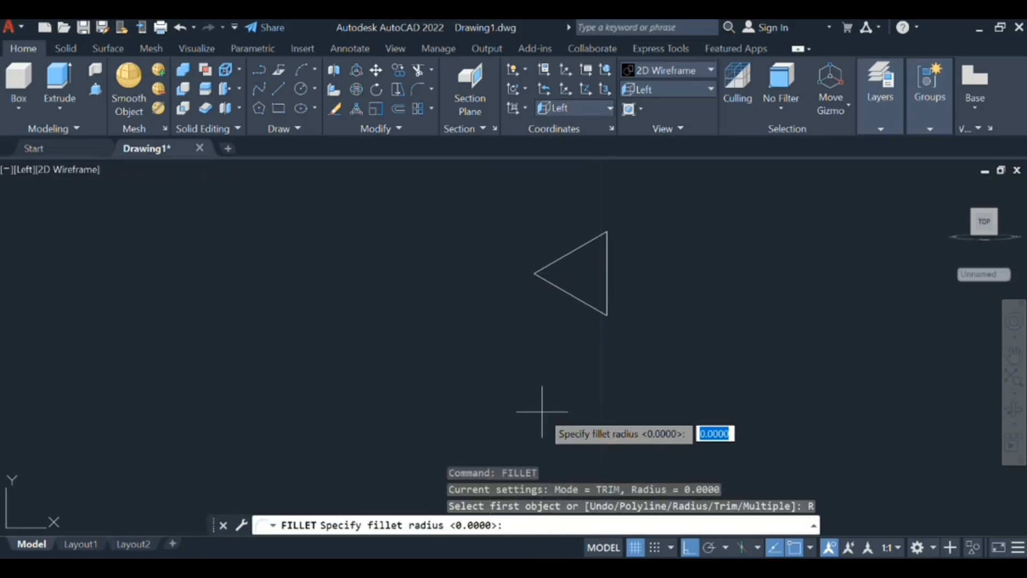
text(0)
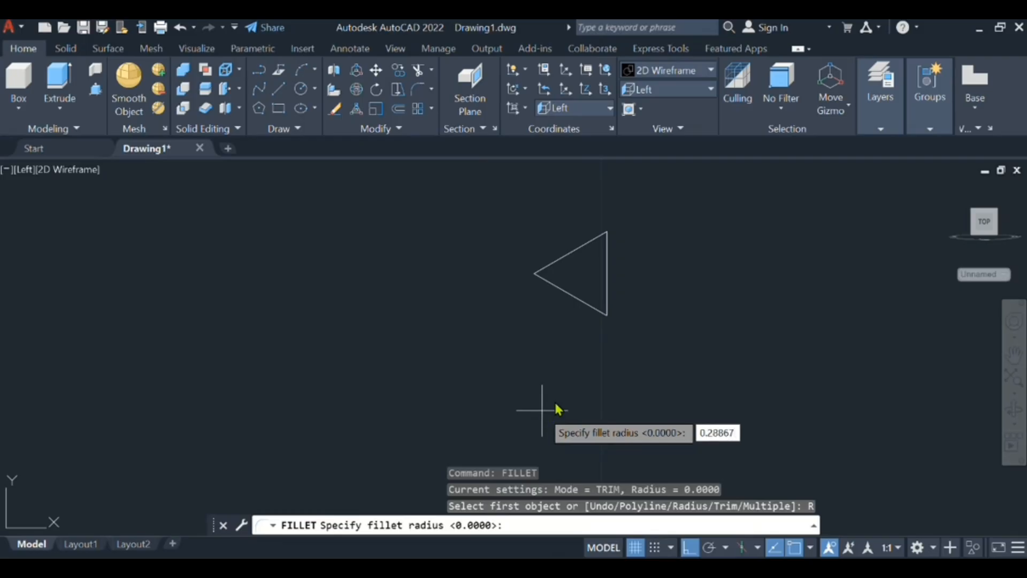
text(.28867)
key(Return)
click(556, 261)
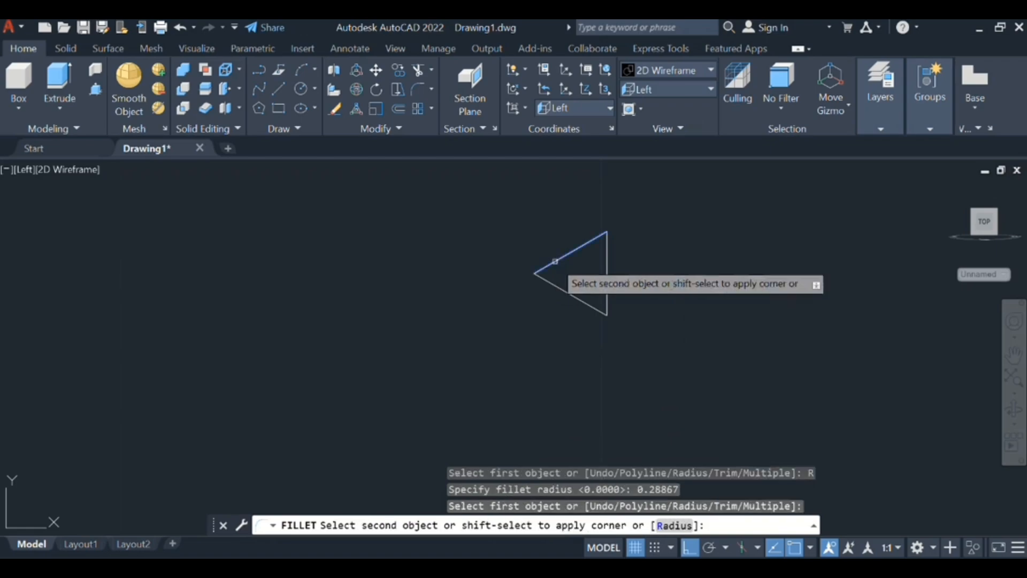
click(548, 288)
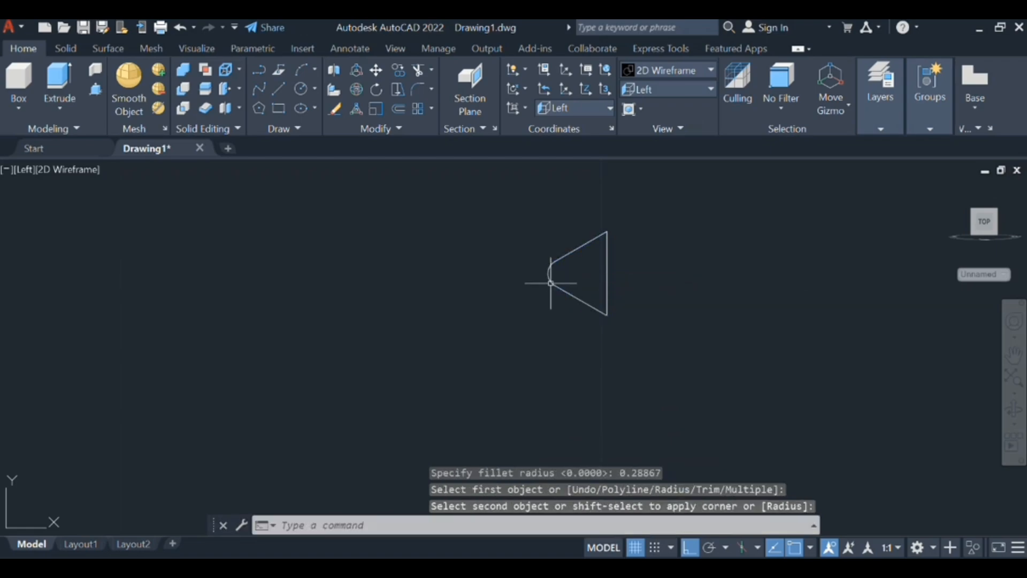
- Join the triangle's three sides and the fillet arc into one closed polyline
text(JOIN)
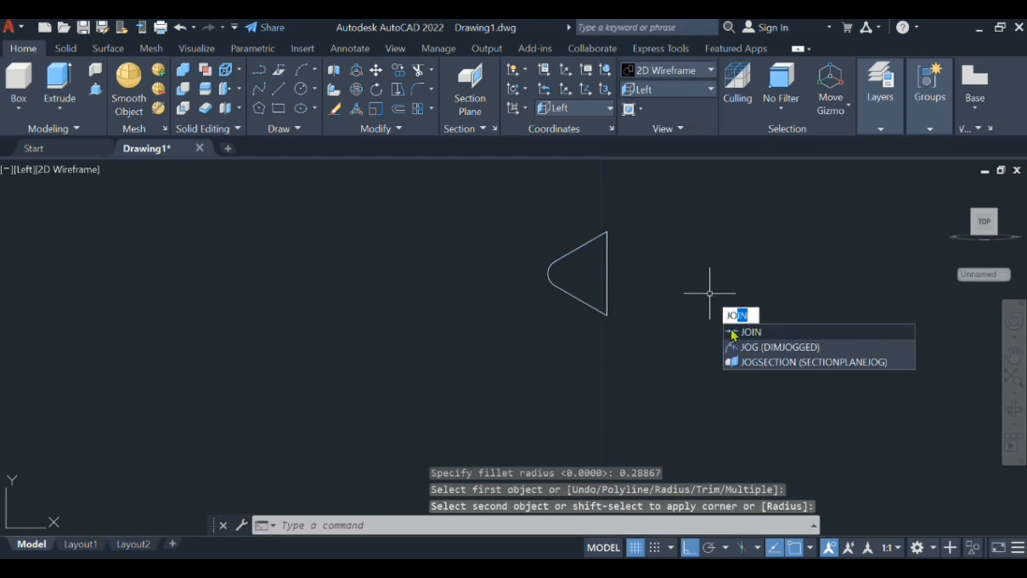
click(733, 332)
click(692, 344)
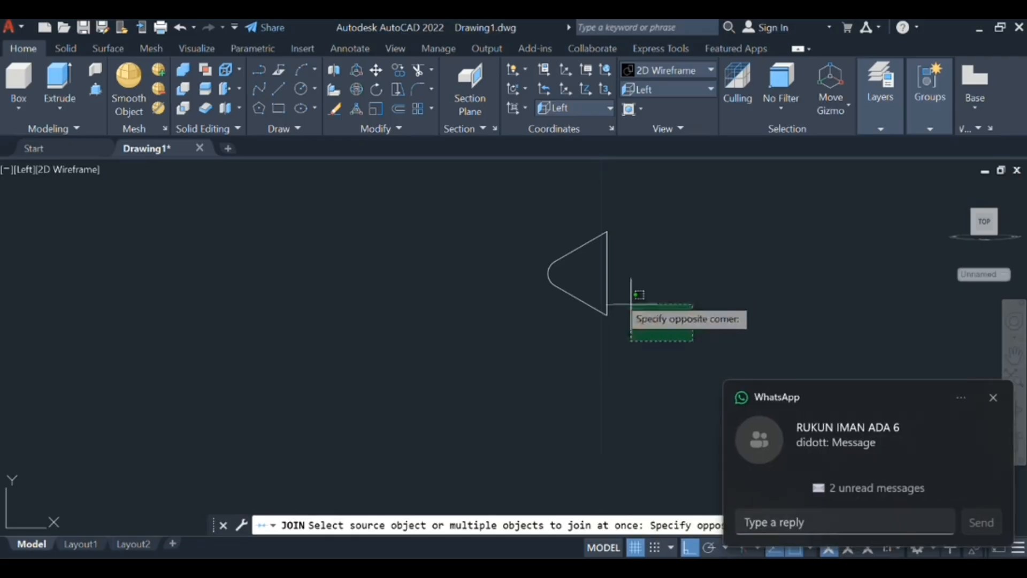
click(544, 230)
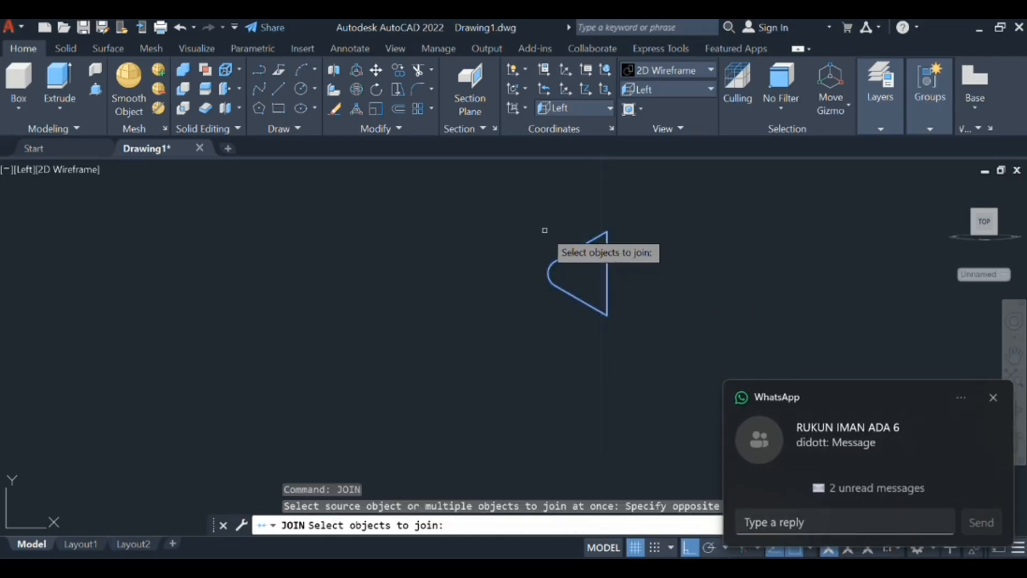
key(Return)
- Sweep the rounded triangle along the helix with perpendicular alignment set to No and the base point at the midpoint of its vertical side
text(swee)
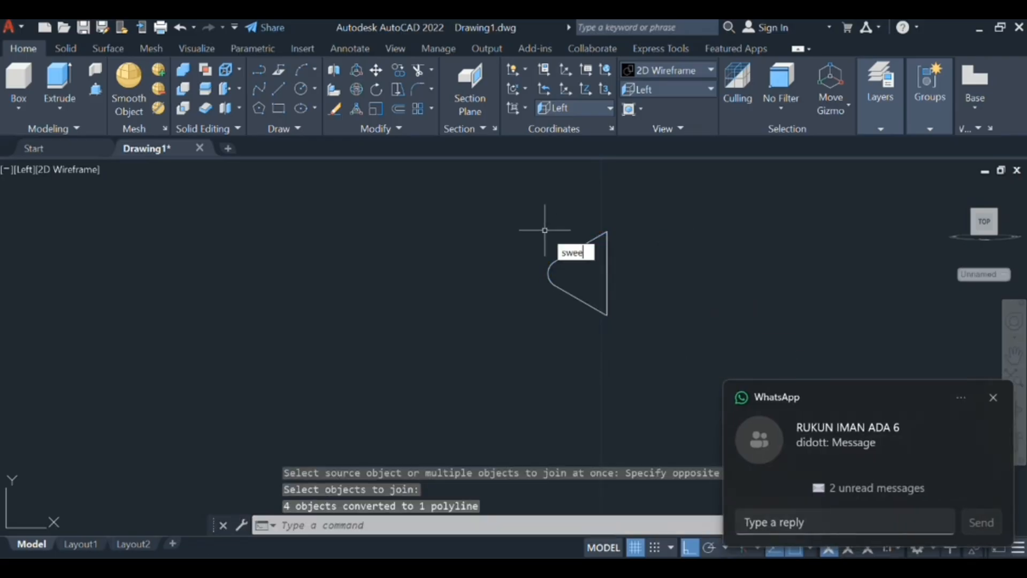
click(584, 266)
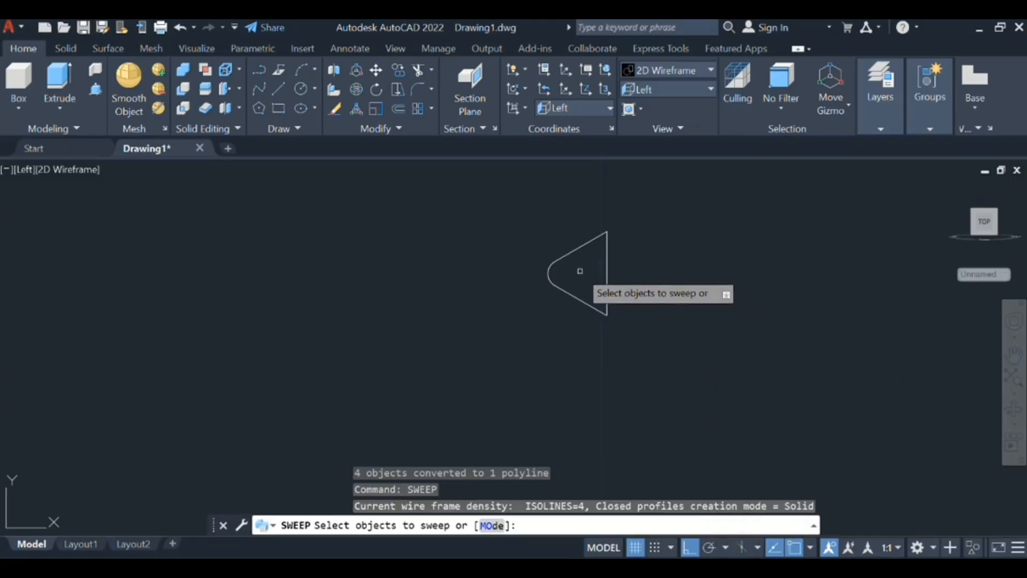
click(605, 262)
key(Return)
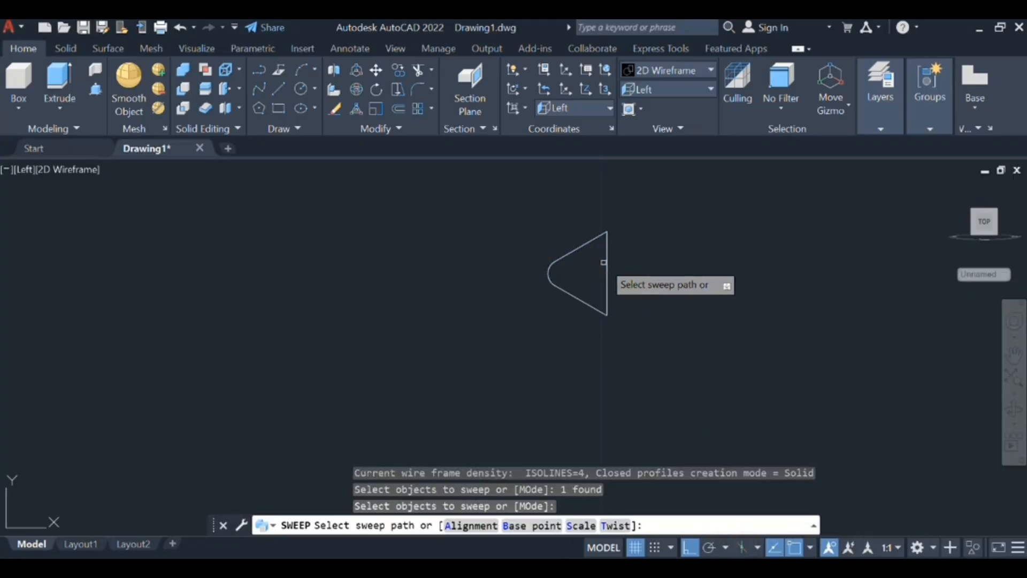
click(473, 523)
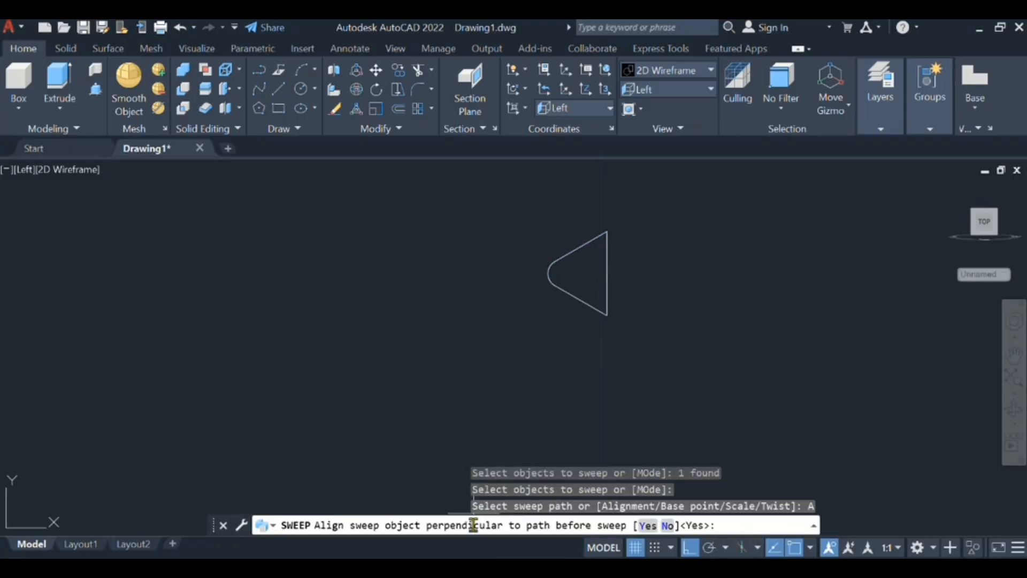
click(667, 526)
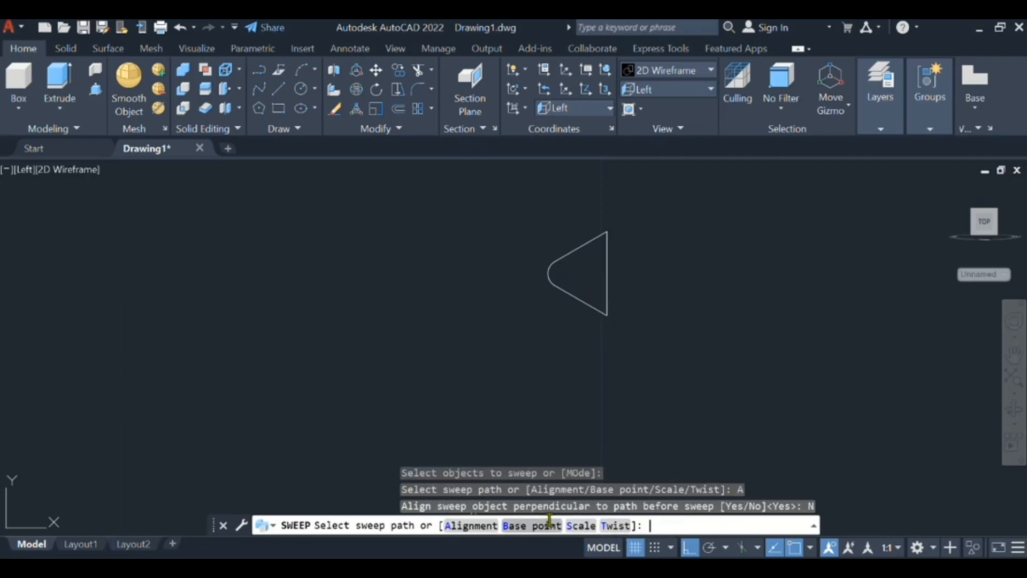
click(532, 525)
click(607, 273)
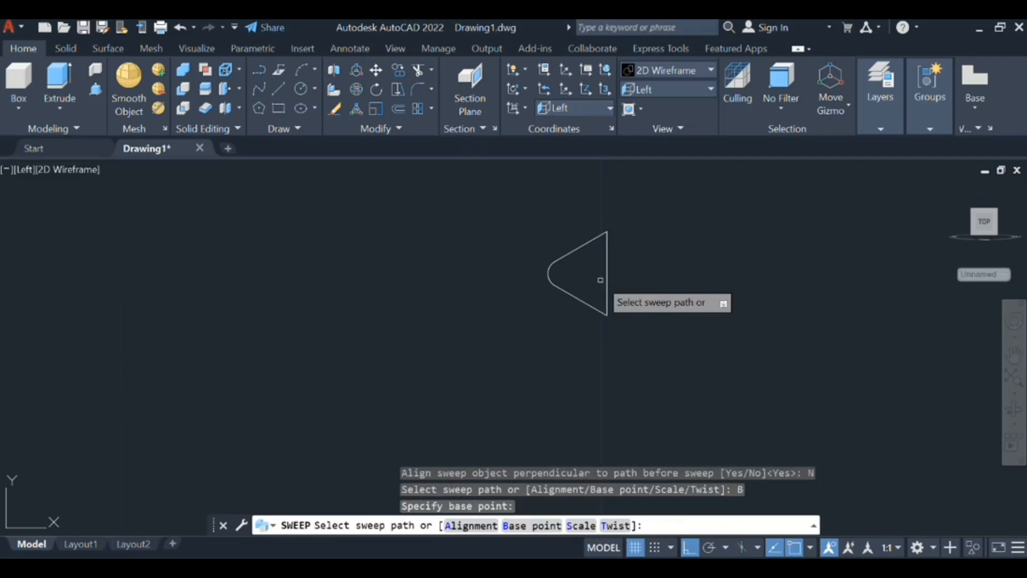
scroll(349, 289, down, 4)
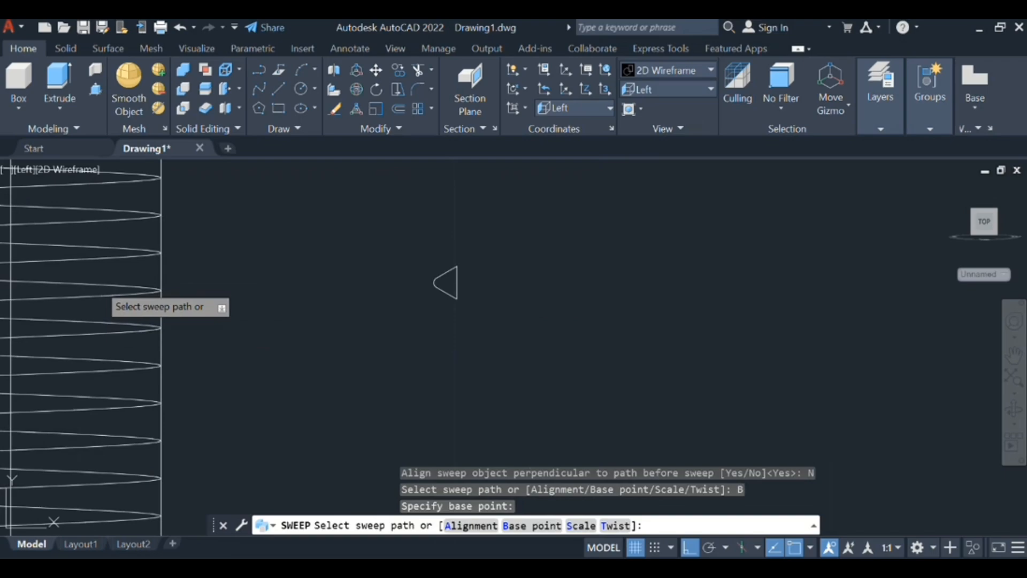
click(102, 286)
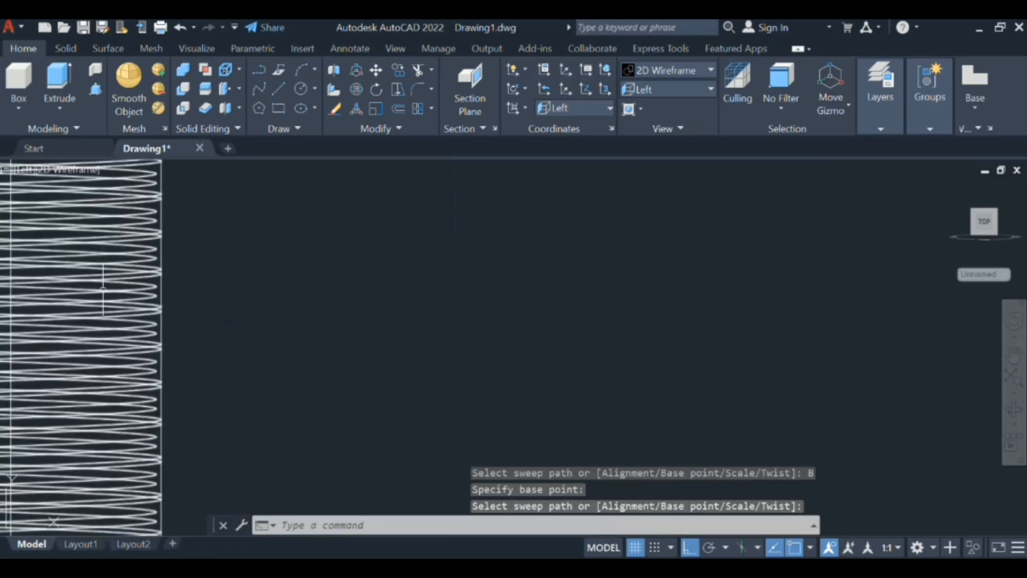
- Subtract the swept helical thread solid from the bolt's shank
middle_drag(361, 394, 532, 351)
scroll(486, 355, down, 5)
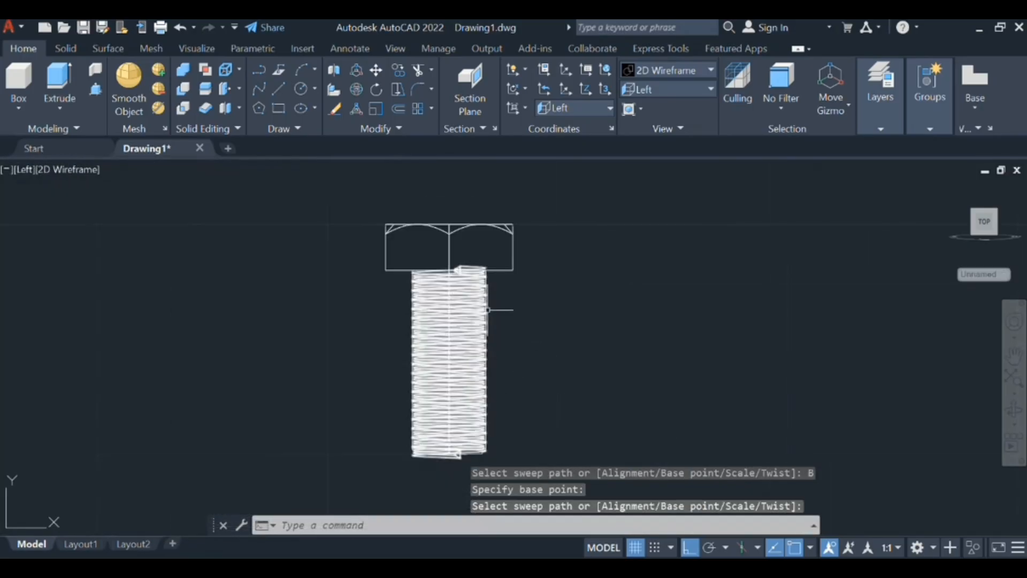
scroll(486, 362, up, 8)
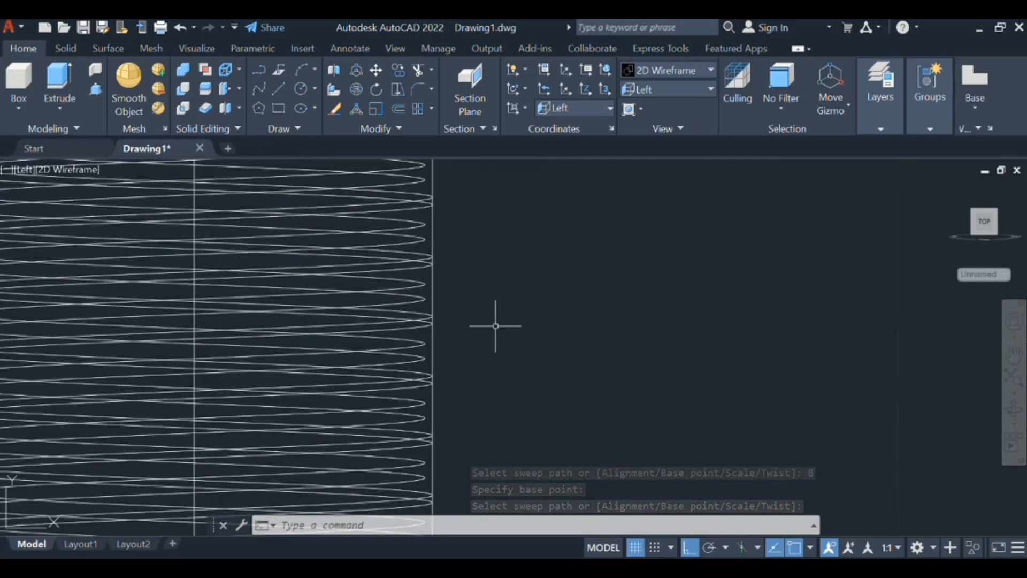
text(su)
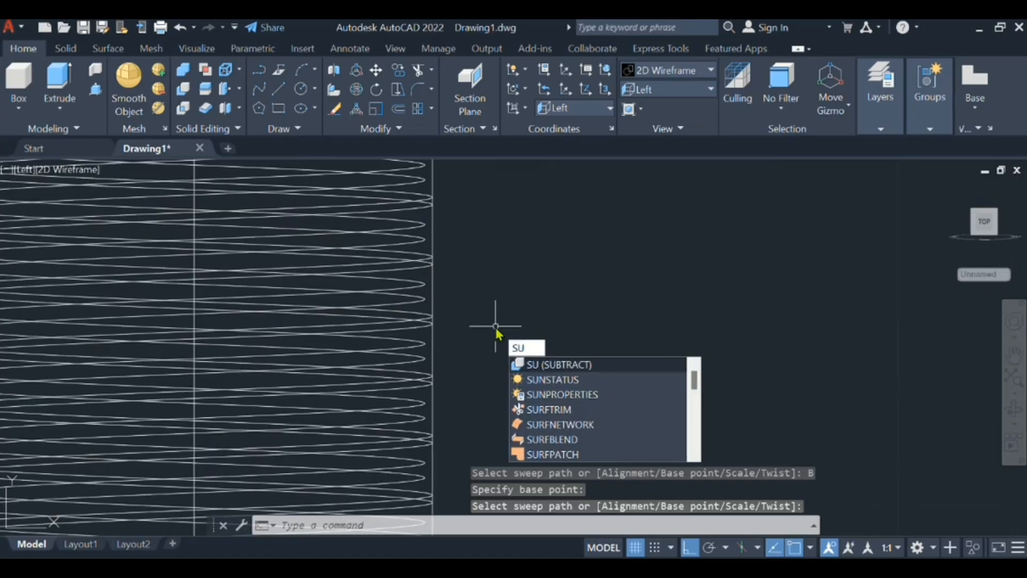
key(Return)
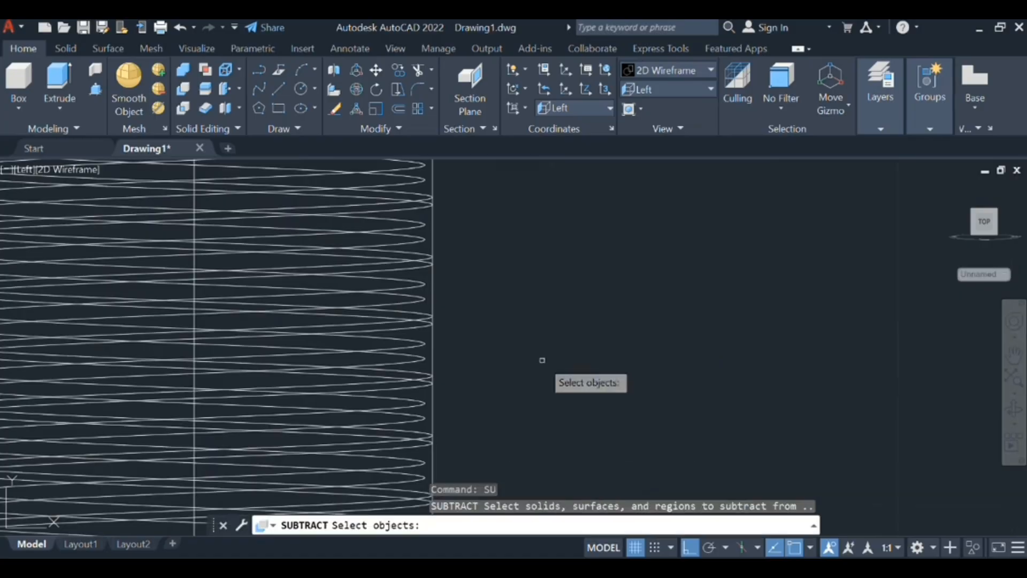
click(431, 290)
key(Return)
click(364, 294)
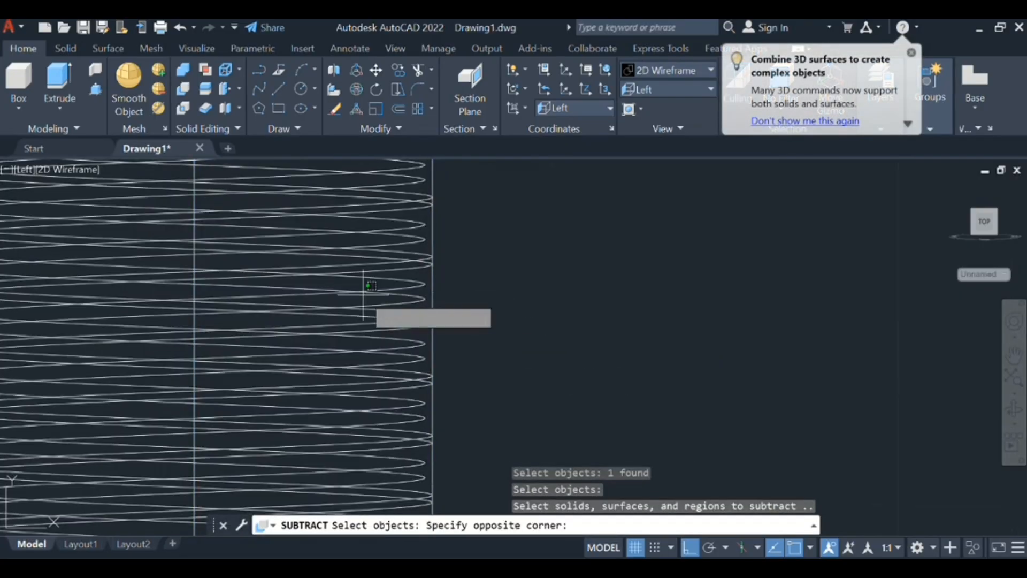
key(Escape)
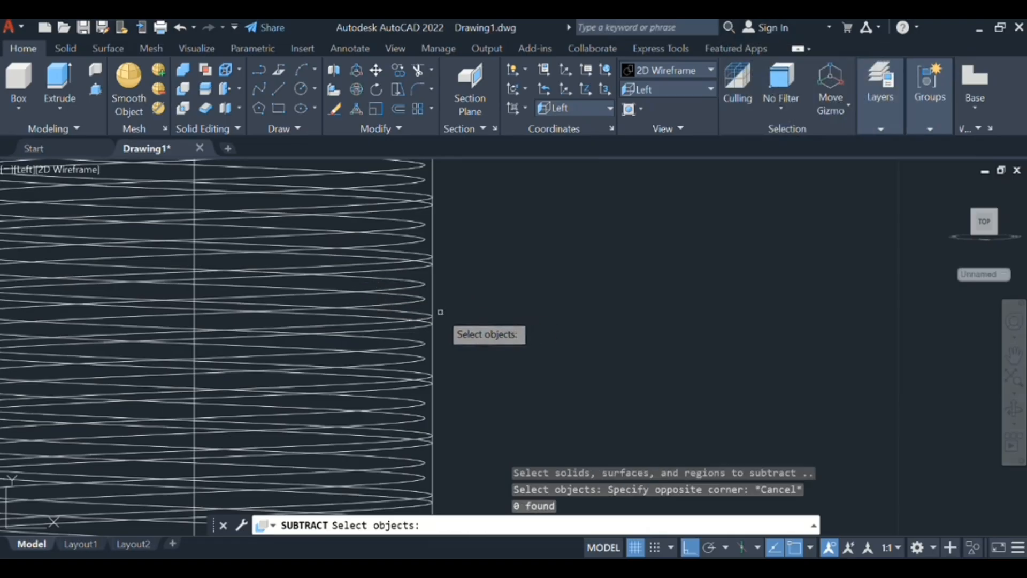
click(379, 312)
key(Return)
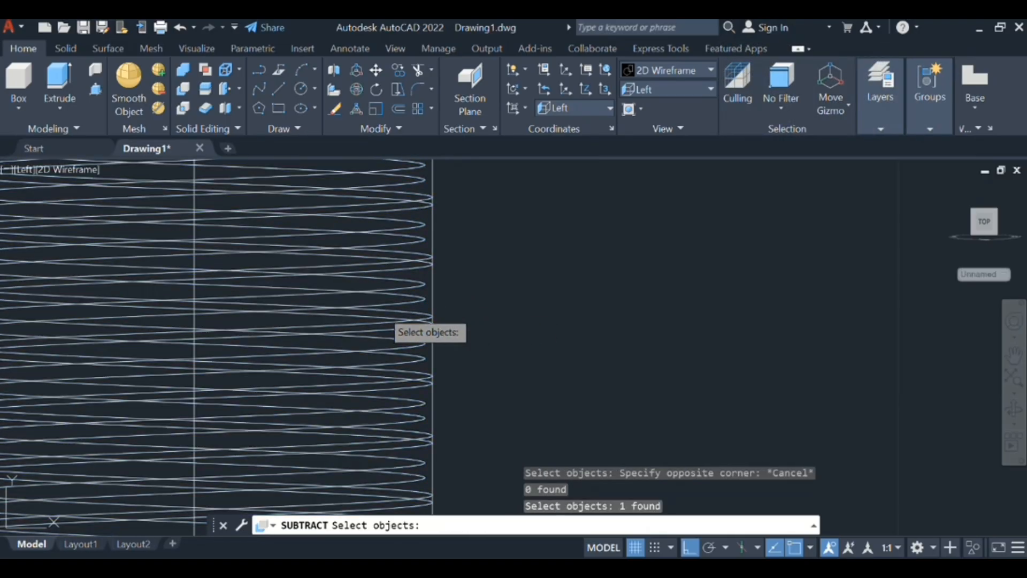
- Display the whole bolt in the Conceptual visual style
scroll(381, 310, down, 5)
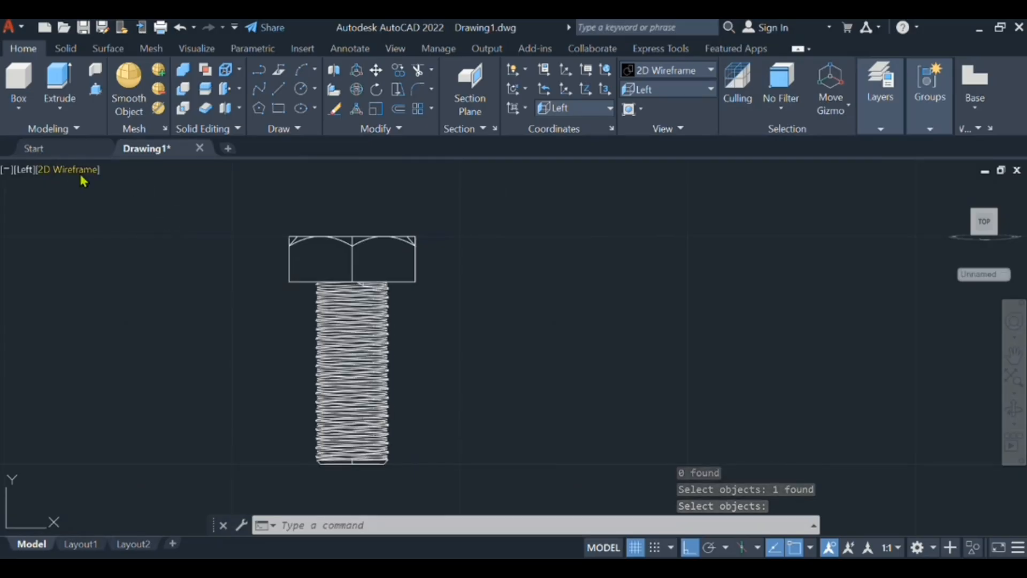
click(80, 170)
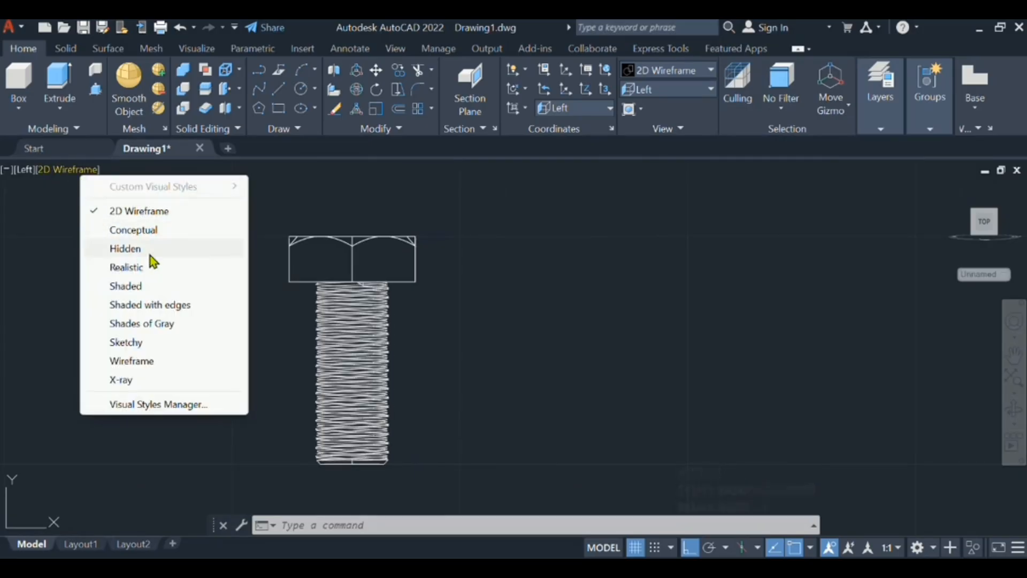
click(133, 229)
- Examine the cut thread along the shank and the hex head from the side, both close up and as a whole
mouse_move(416, 367)
middle_down()
mouse_move(438, 367)
mouse_move(444, 351)
mouse_move(452, 367)
middle_up()
scroll(442, 339, down, 2)
scroll(443, 337, up, 7)
scroll(442, 337, down, 5)
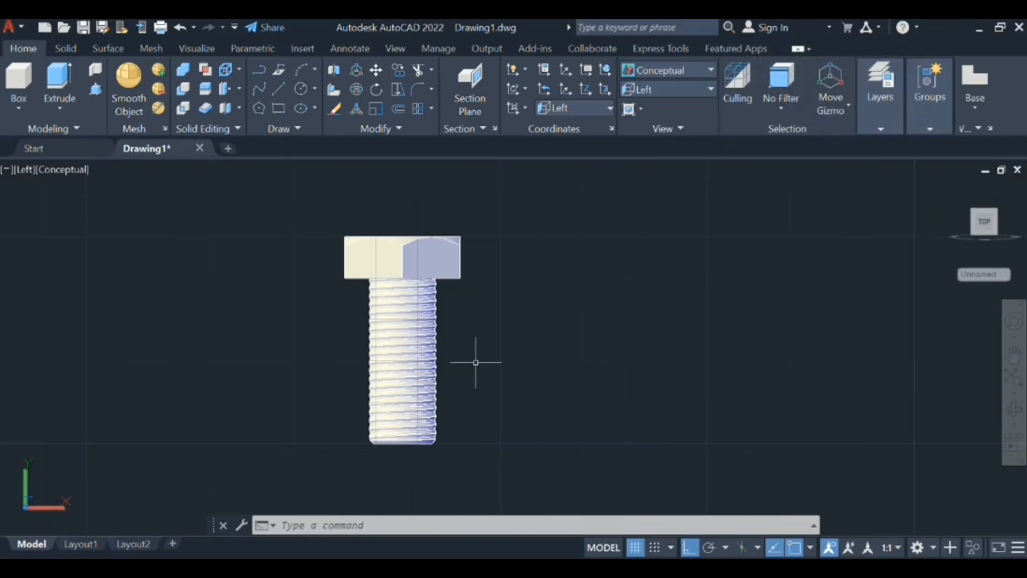
scroll(506, 247, up, 2)
middle_drag(506, 248, 511, 316)
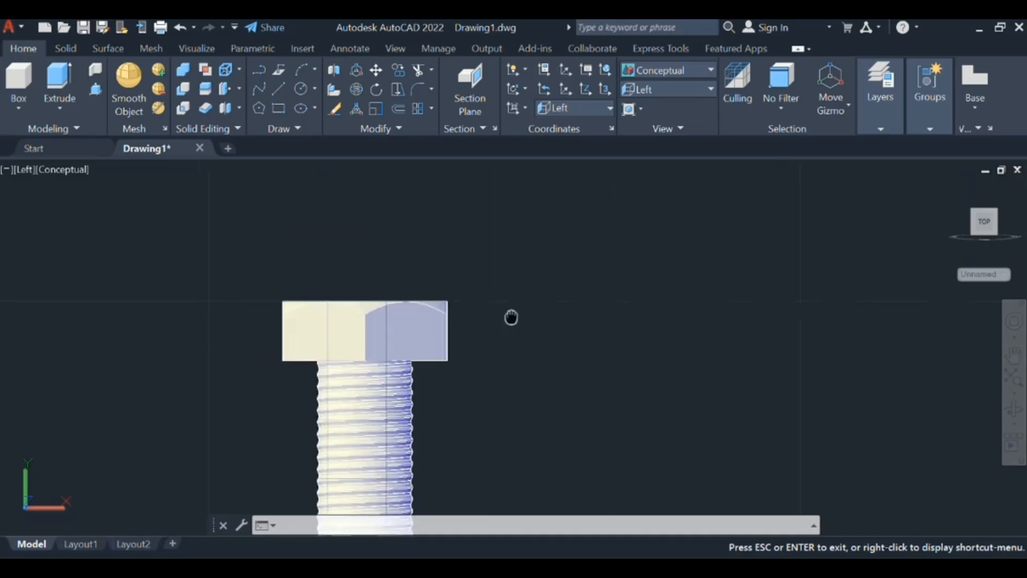
scroll(512, 316, down, 4)
scroll(386, 452, up, 3)
middle_drag(391, 446, 457, 348)
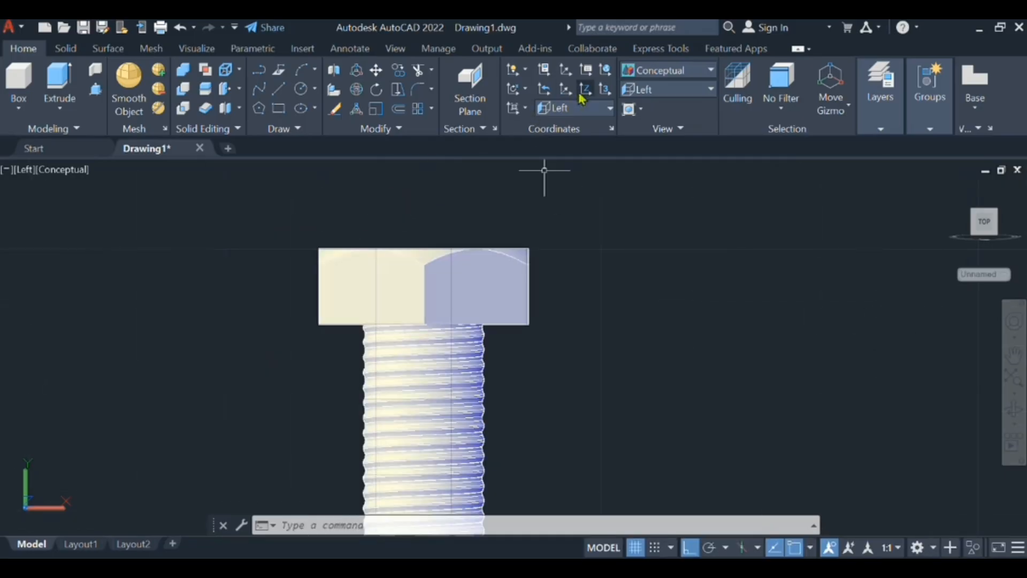
- Set the coordinate system to the Top UCS and switch the model to the Top view
click(593, 108)
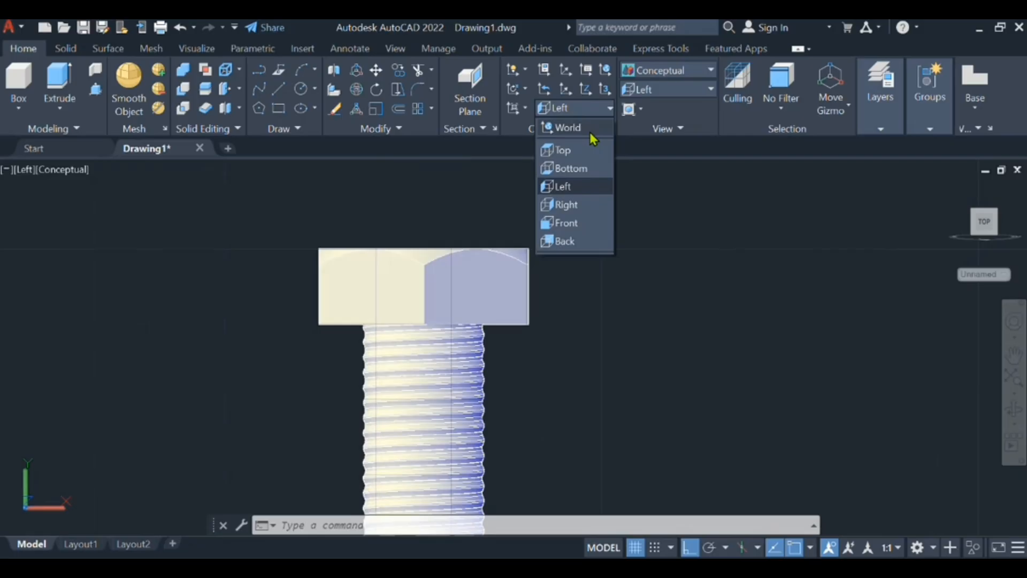
click(591, 130)
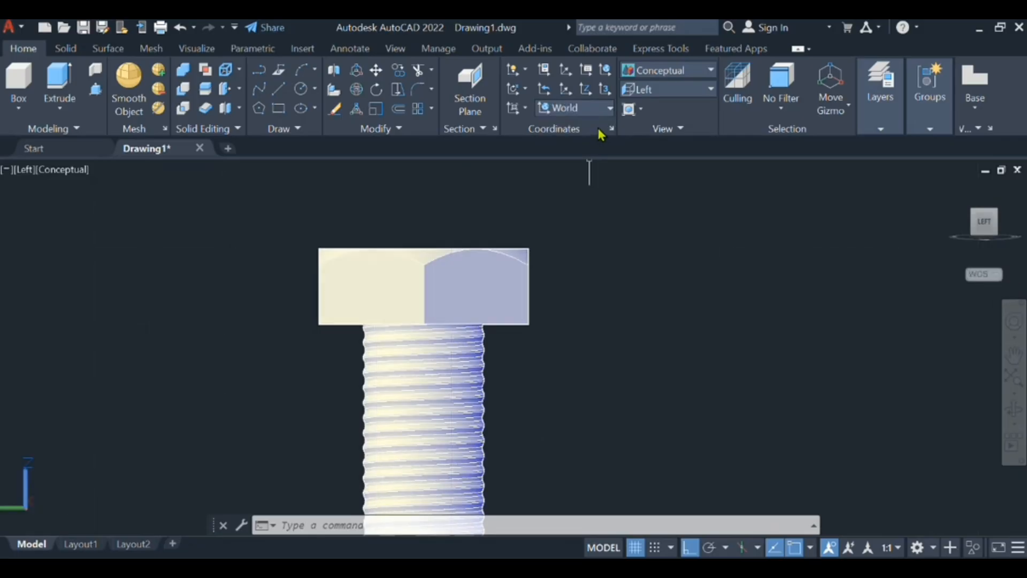
click(613, 114)
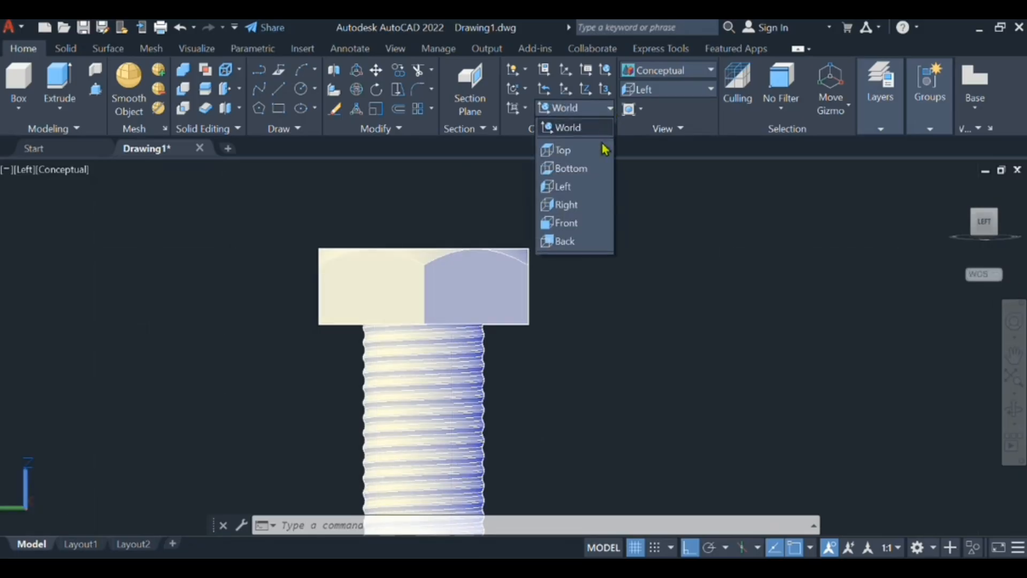
click(598, 148)
click(662, 92)
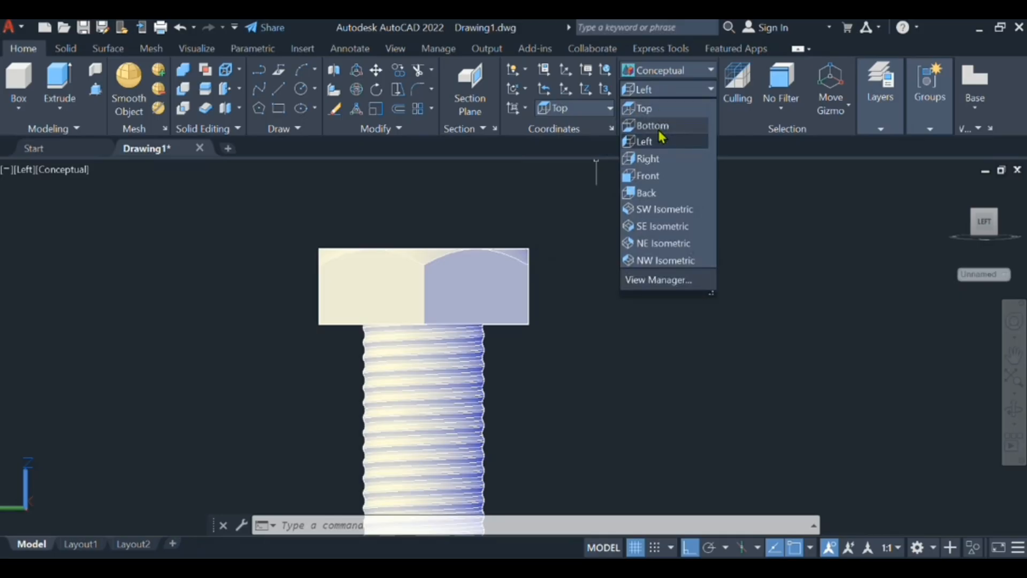
click(658, 108)
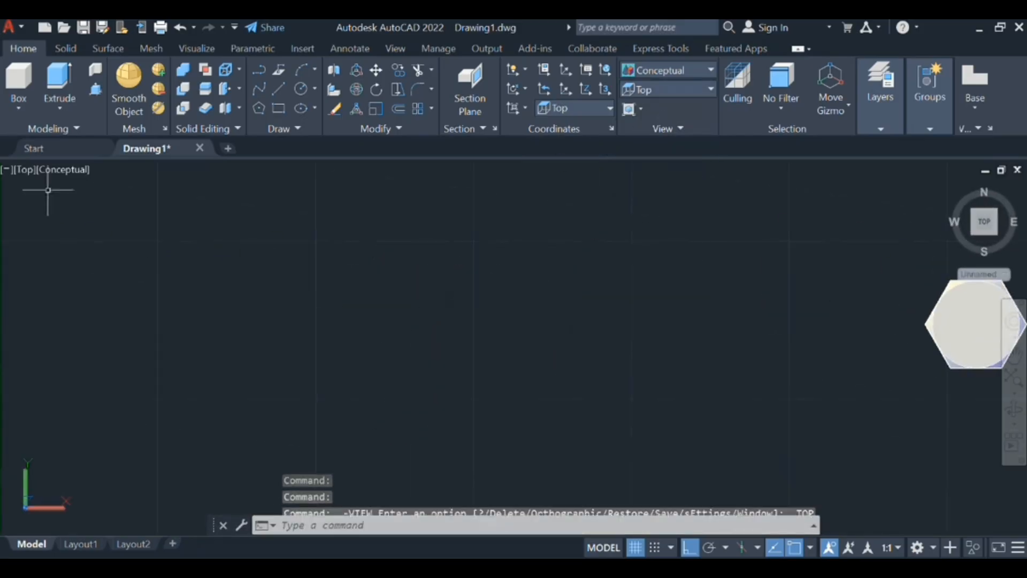
- Switch to the SE Isometric view and frame the bolt with free space beside it
click(21, 174)
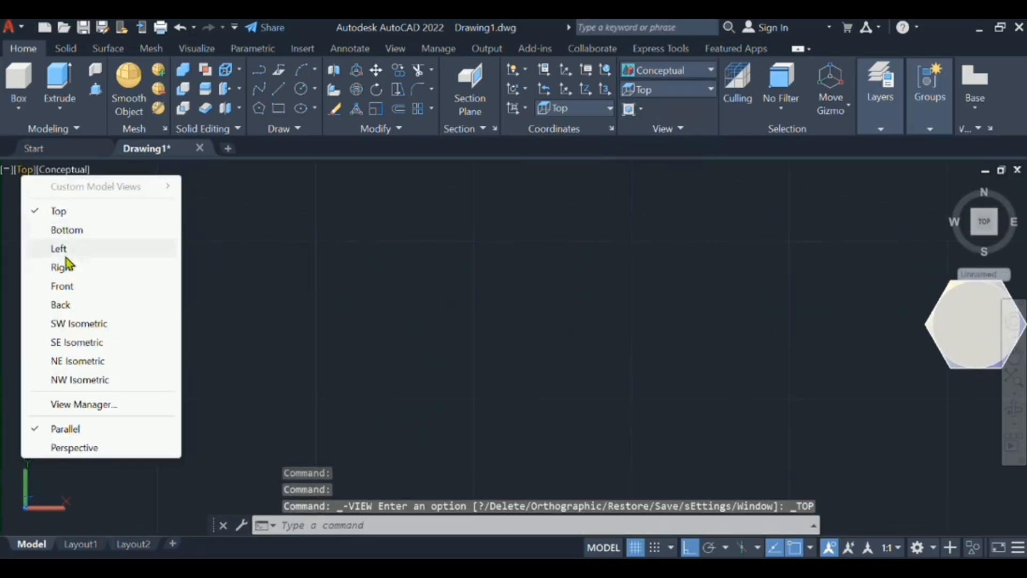
click(76, 342)
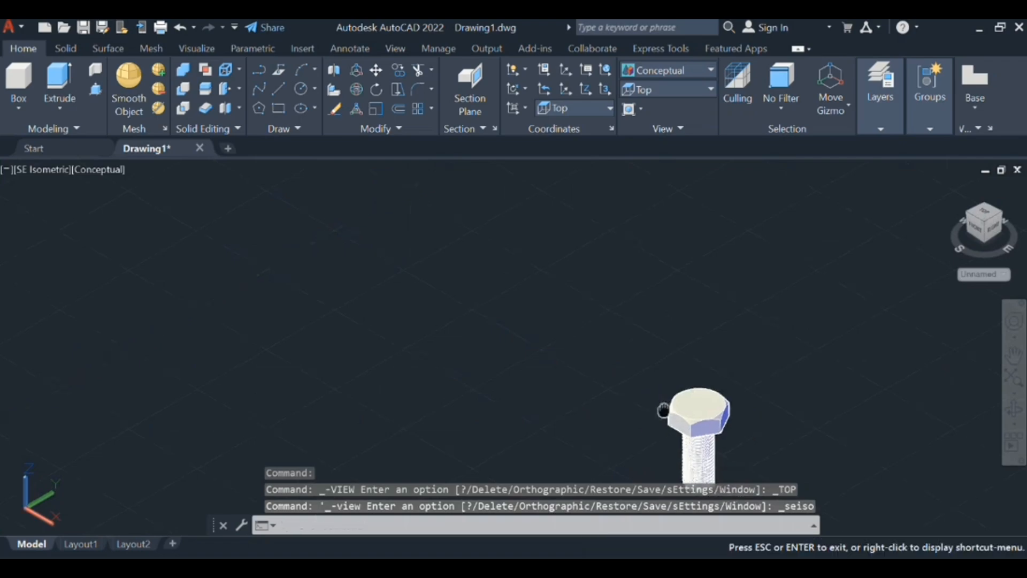
middle_drag(667, 409, 476, 280)
scroll(482, 275, up, 3)
scroll(523, 320, up, 4)
scroll(609, 349, down, 5)
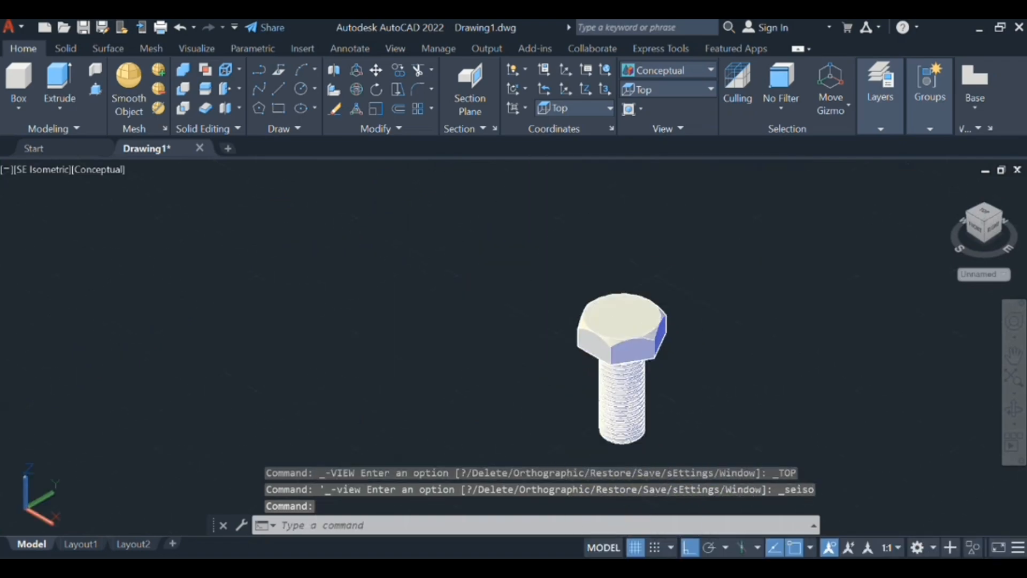
middle_drag(654, 343, 464, 323)
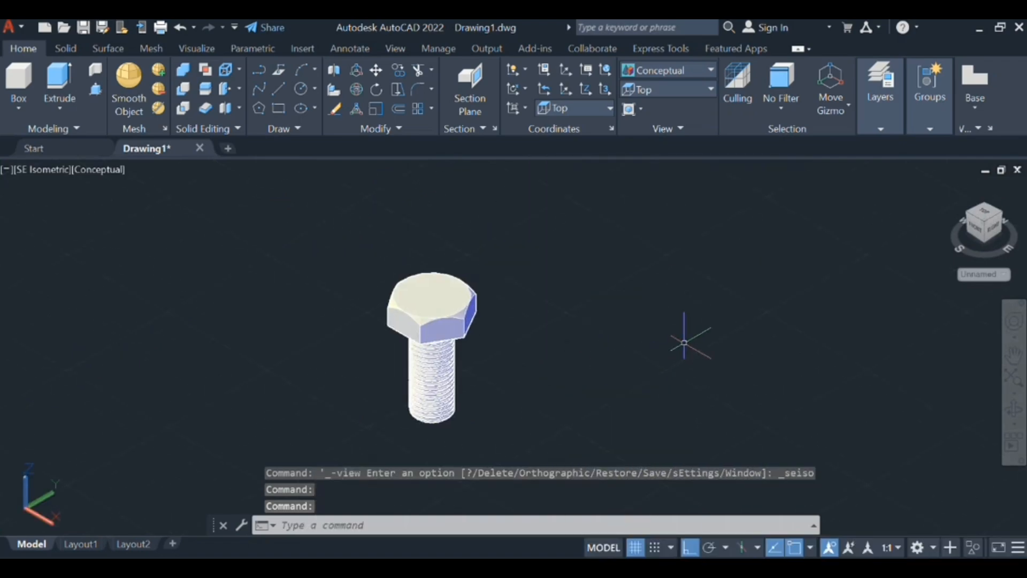
- Draw a circle with a radius of 8 in the free space beside the bolt
text(c)
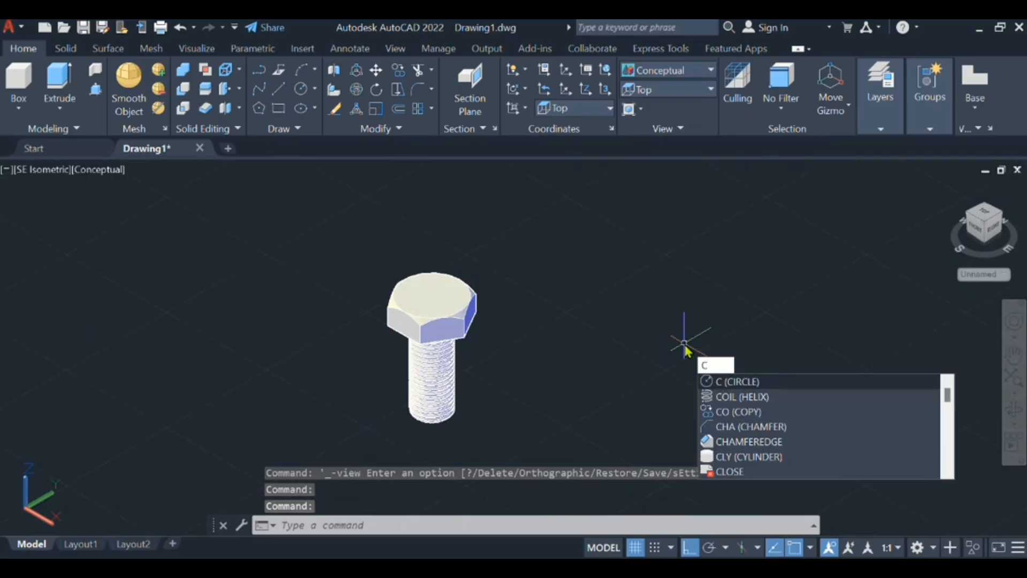
key(Return)
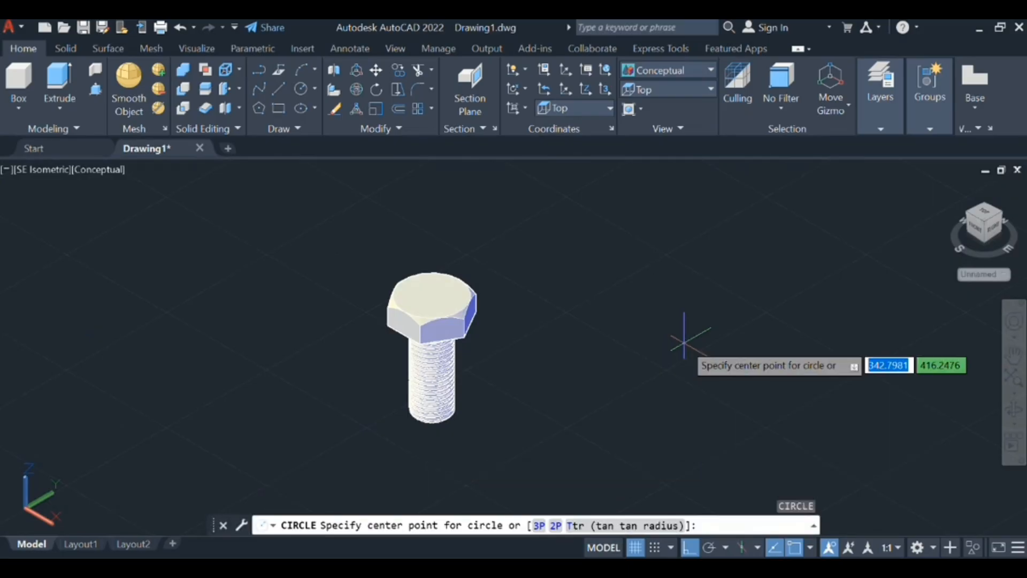
click(616, 319)
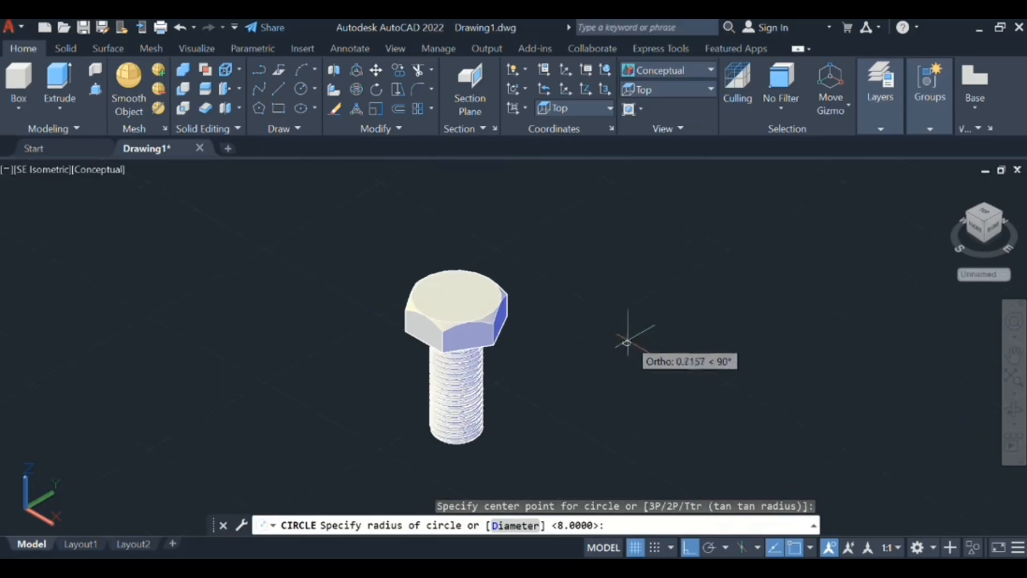
text(8)
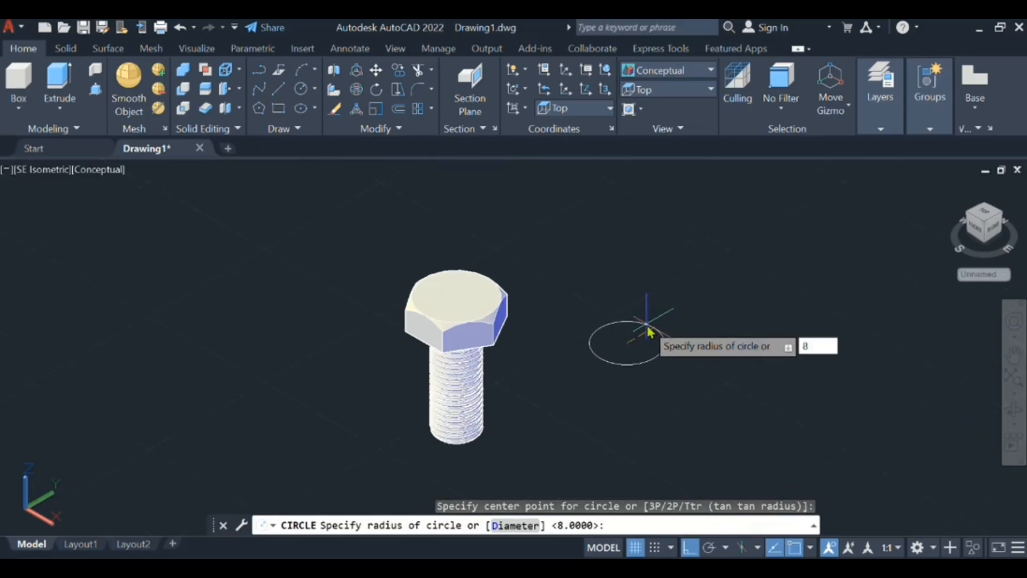
key(Return)
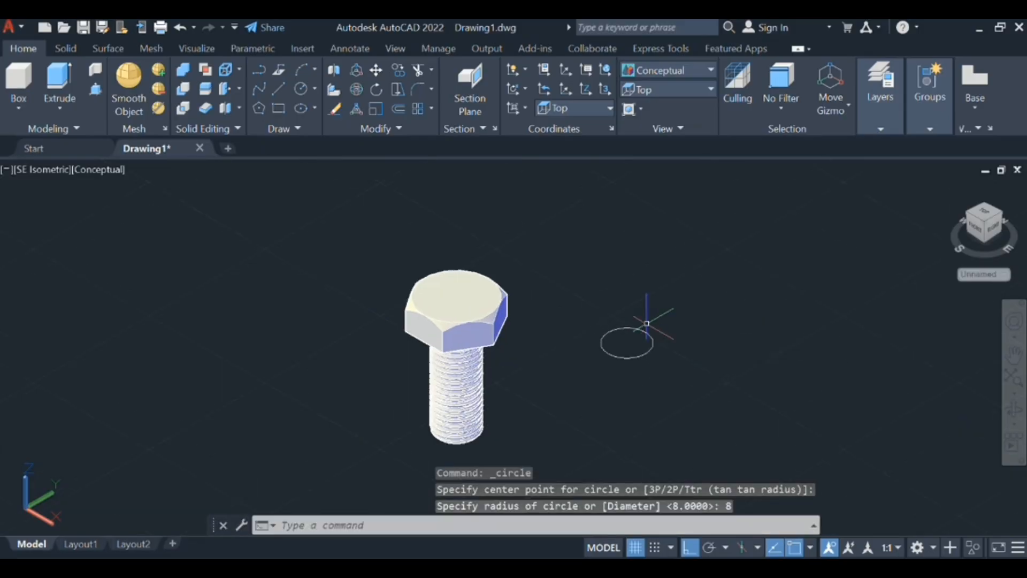
- Draw a six-sided polygon centred on the circle, circumscribed about a circle with a radius of 13.85
text(POL)
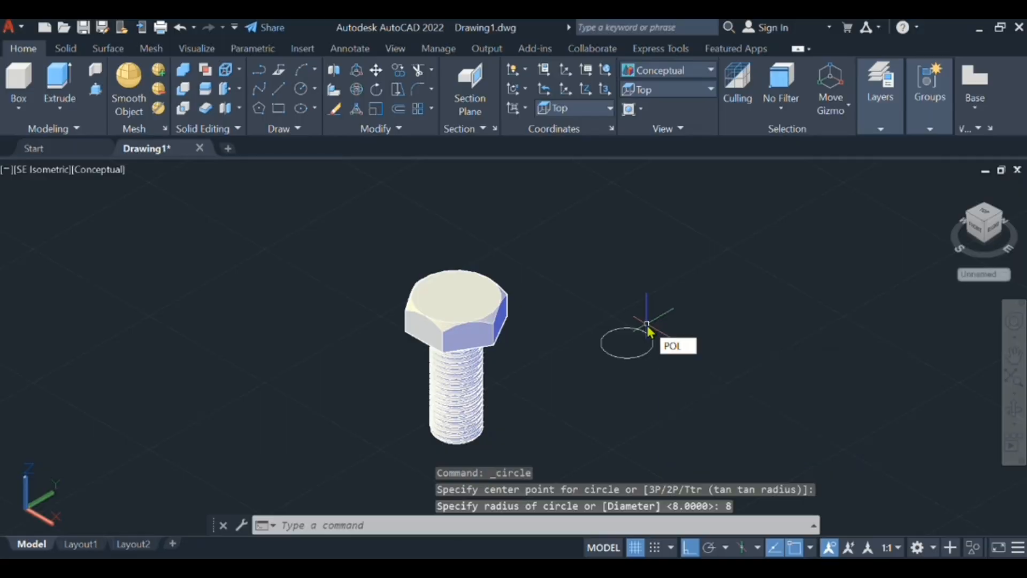
key(Return)
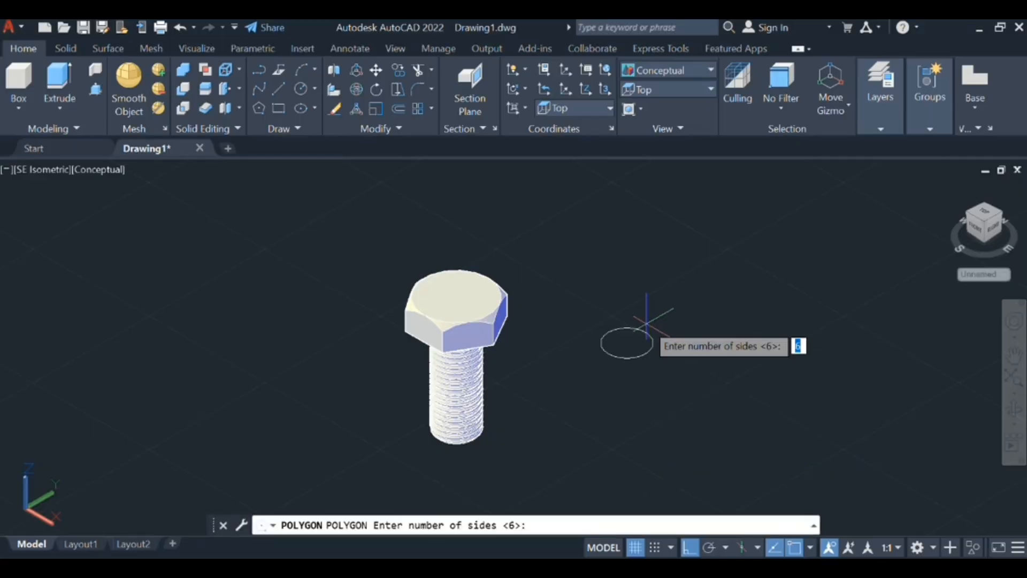
key(Return)
scroll(626, 334, up, 3)
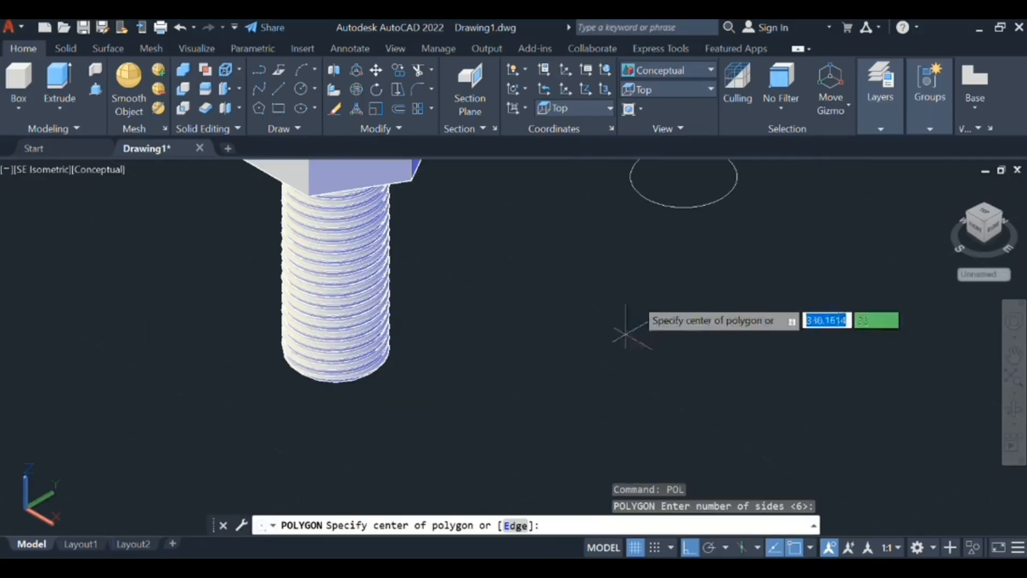
middle_drag(691, 230, 661, 338)
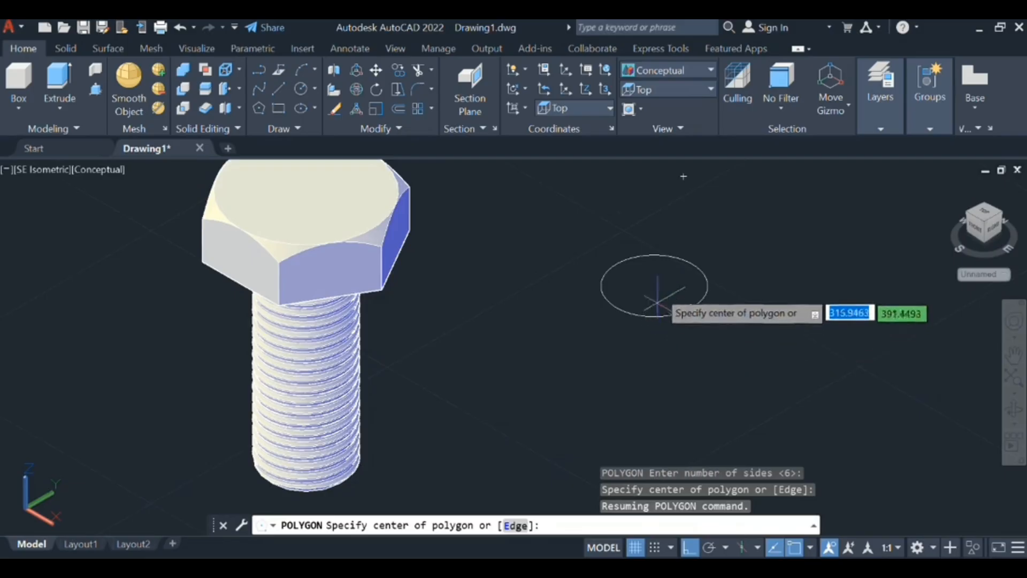
click(654, 285)
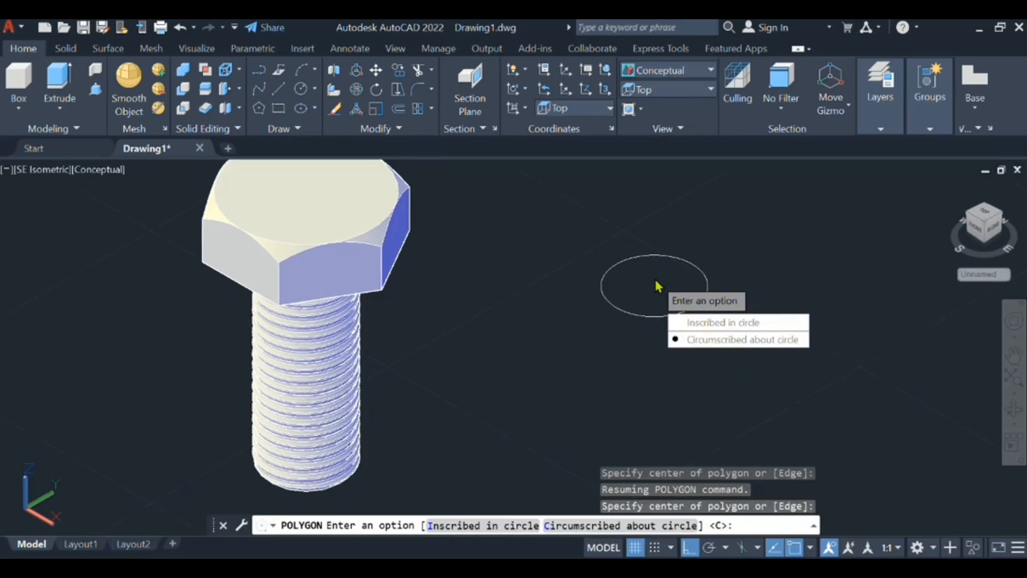
click(679, 339)
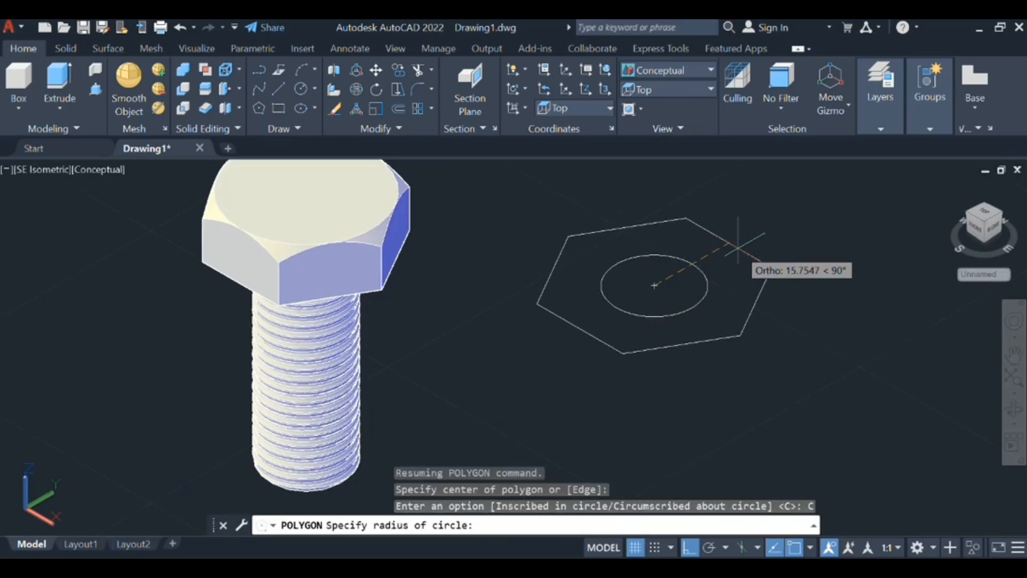
text(13.85)
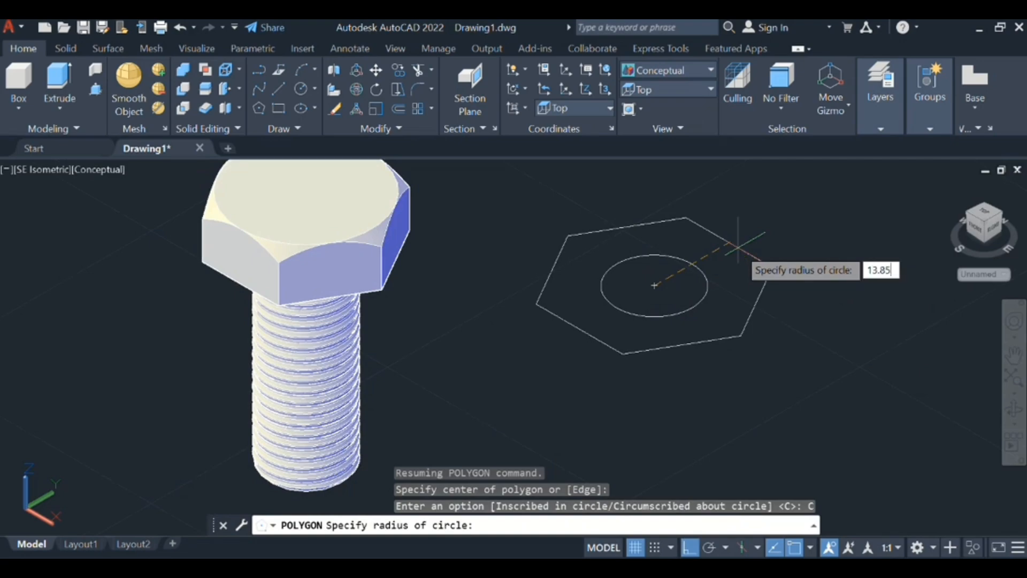
key(Return)
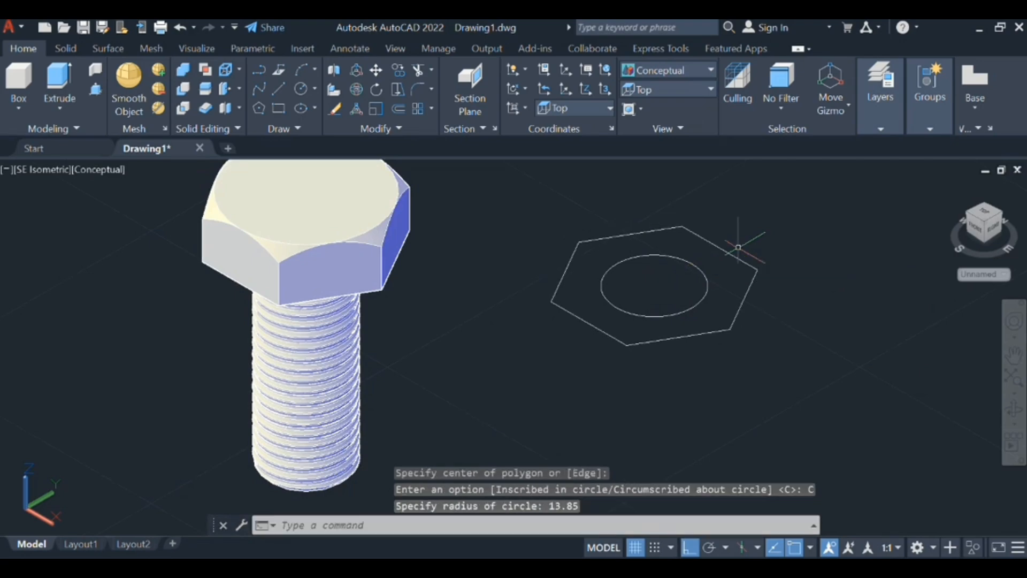
- Extrude the nut's circle and hexagon together to a height of 10
click(807, 383)
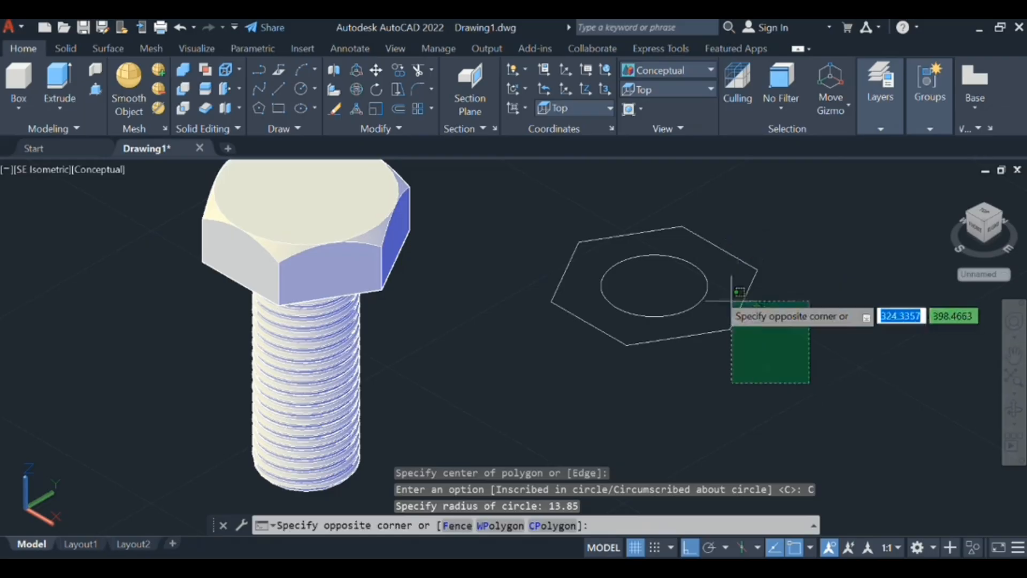
click(649, 274)
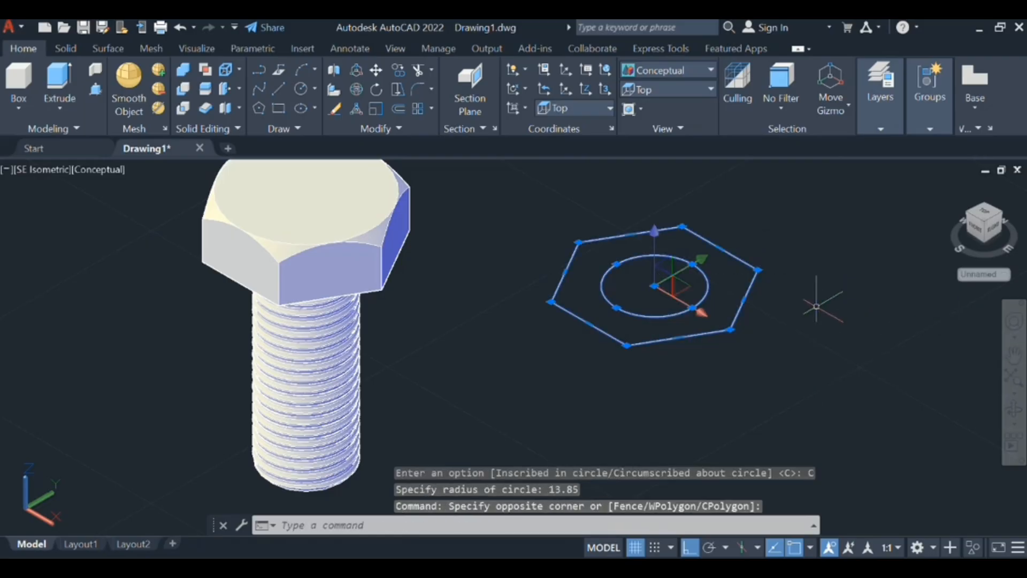
text(EXT)
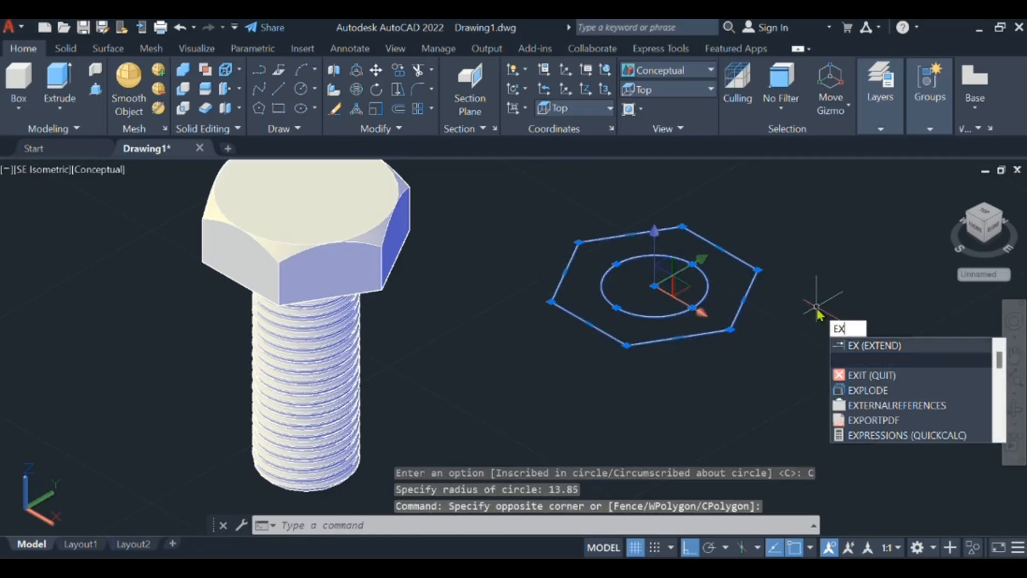
key(Return)
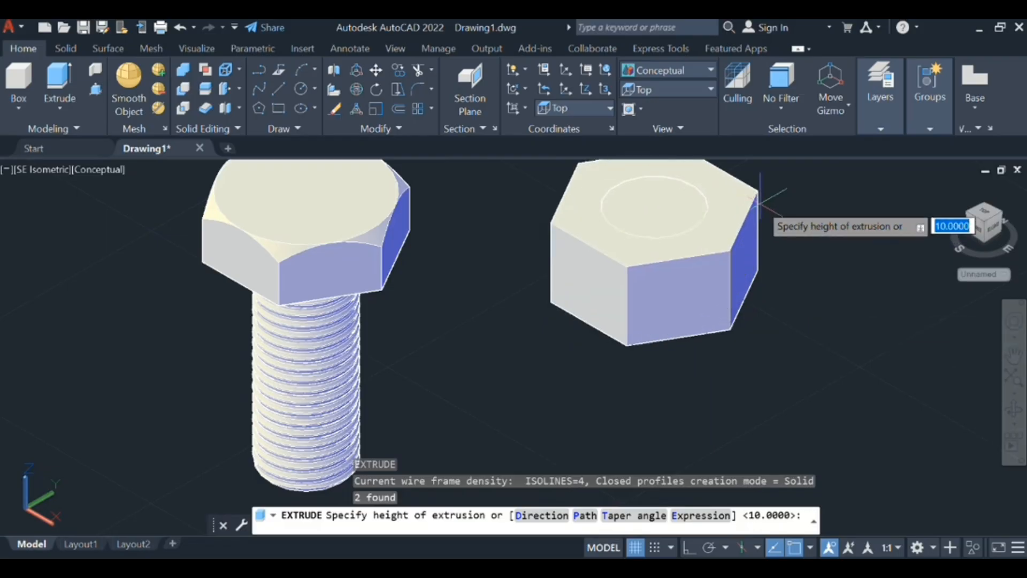
text(10)
key(Return)
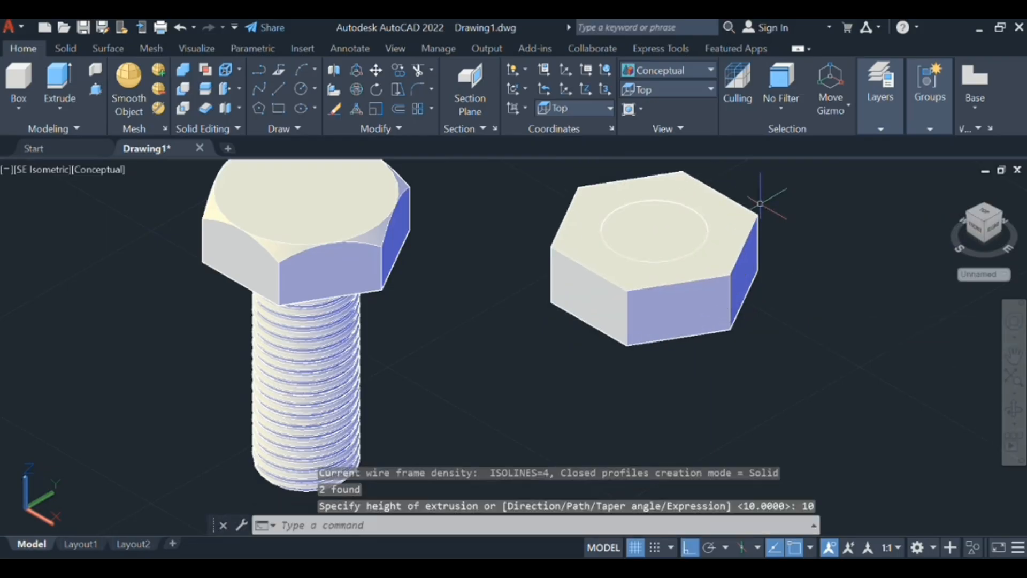
- Subtract the inner cylinder from the hexagonal solid to cut the nut's through hole
scroll(588, 326, down, 5)
middle_drag(647, 351, 616, 374)
scroll(616, 372, up, 3)
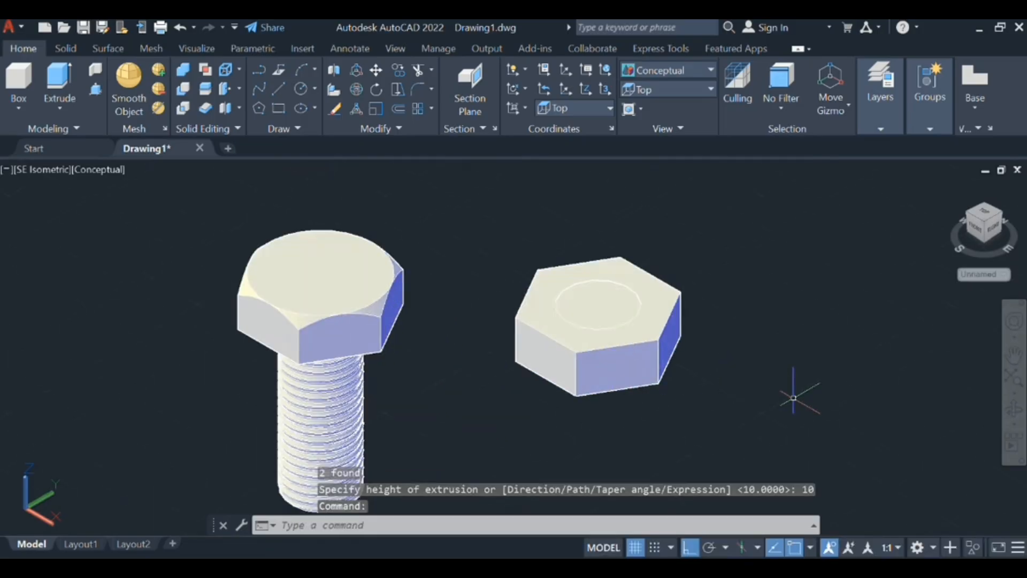
text(SU)
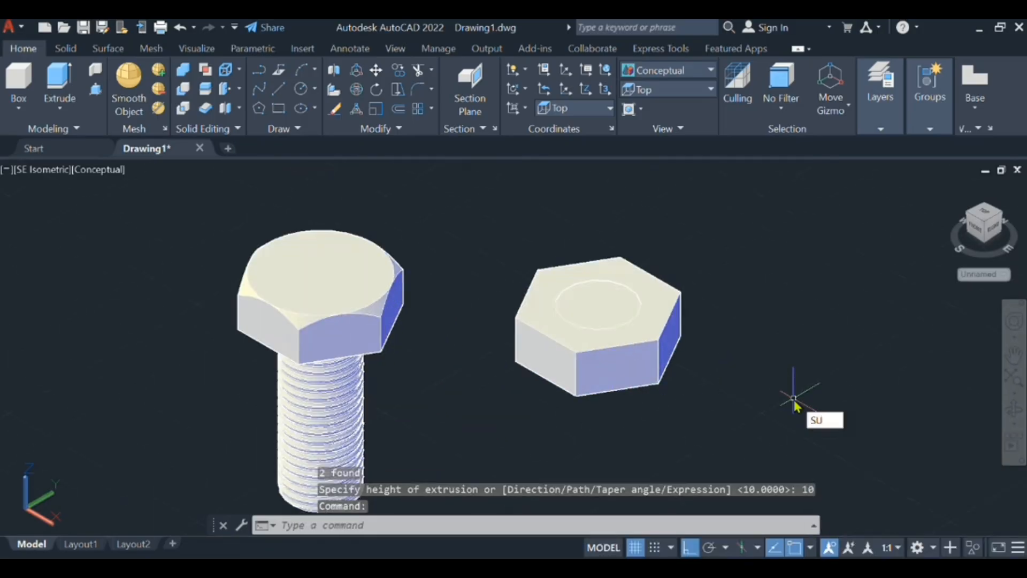
key(Return)
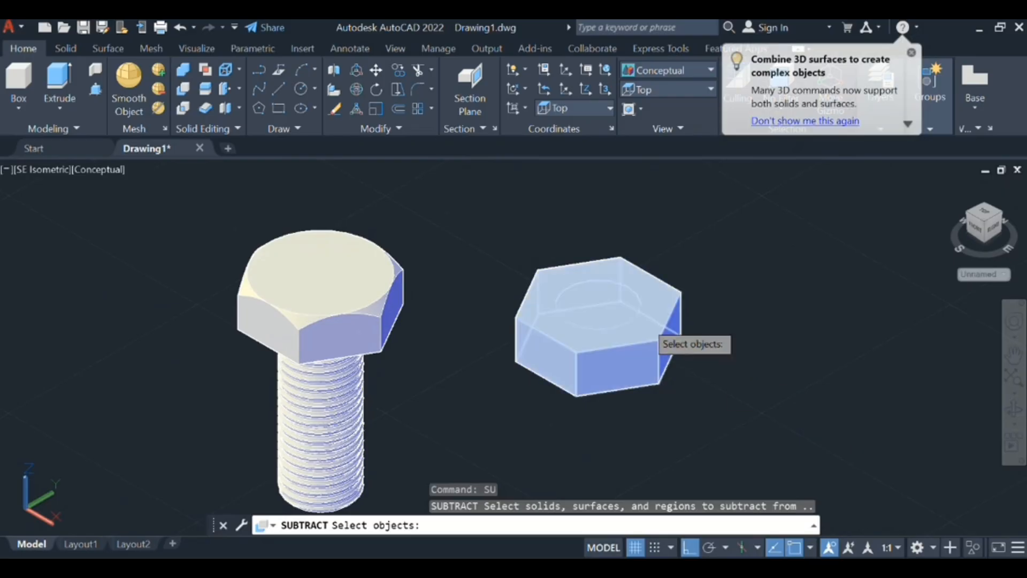
click(640, 327)
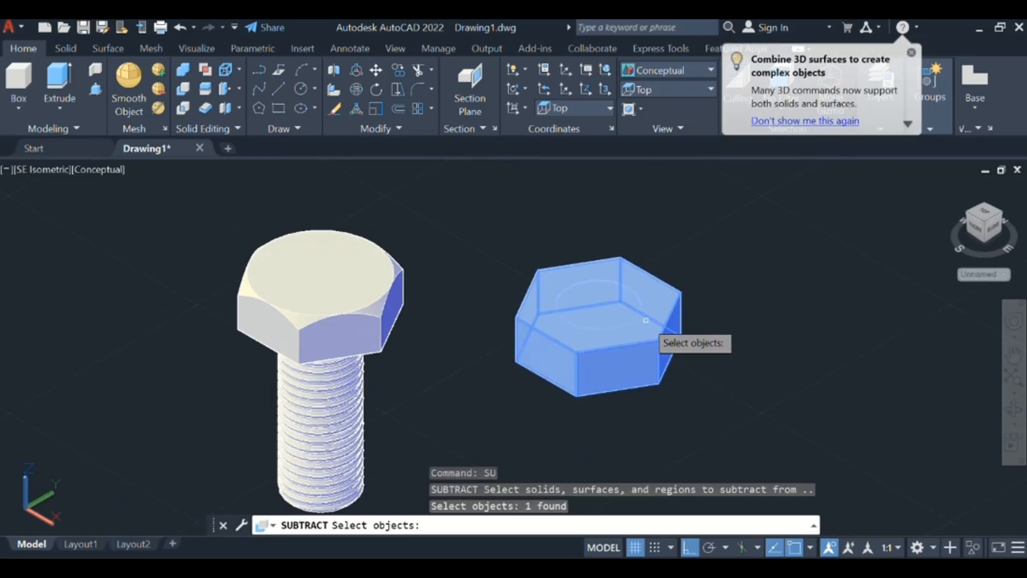
key(Return)
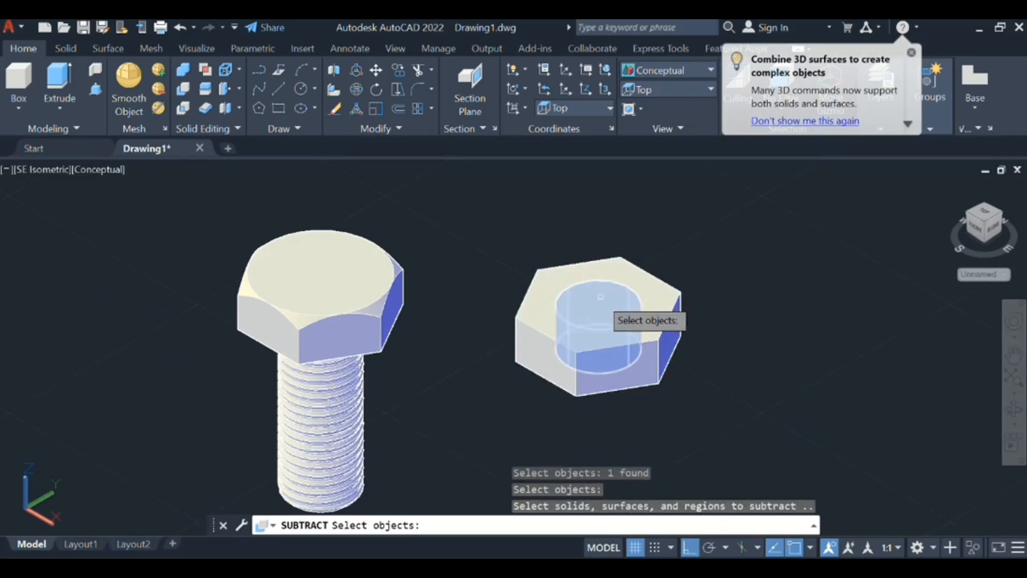
click(600, 296)
key(Return)
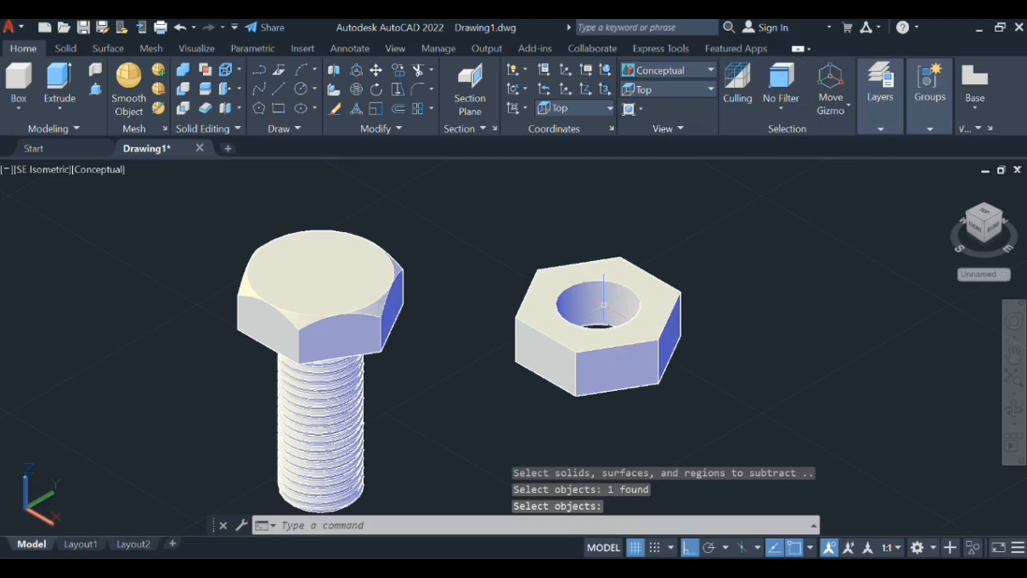
- Start an edge chamfer for the nut with Distance1 set to 1.08253 and Distance2 kept at 1
scroll(706, 225, down, 5)
scroll(717, 257, up, 2)
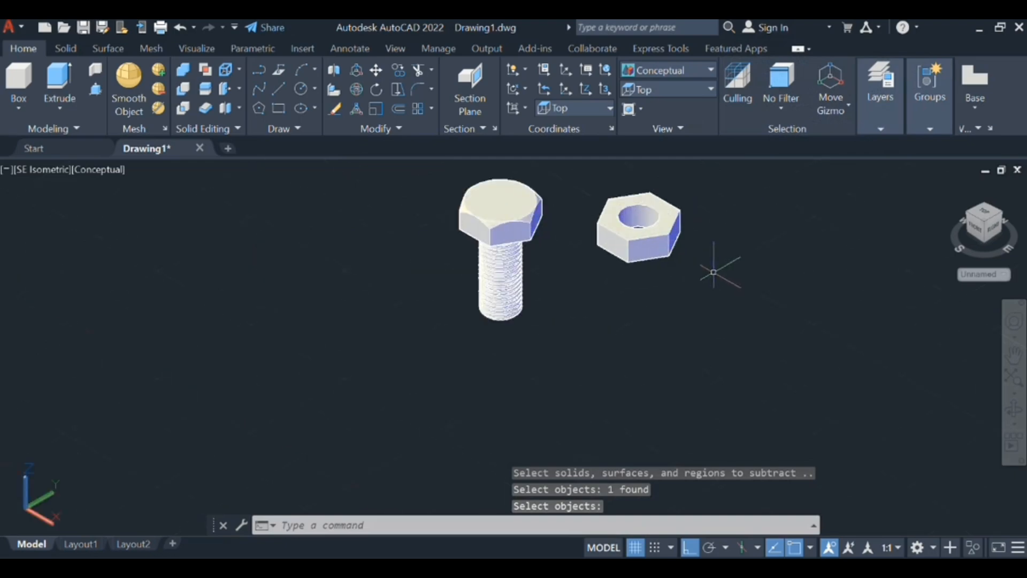
middle_drag(717, 268, 631, 378)
scroll(603, 355, up, 15)
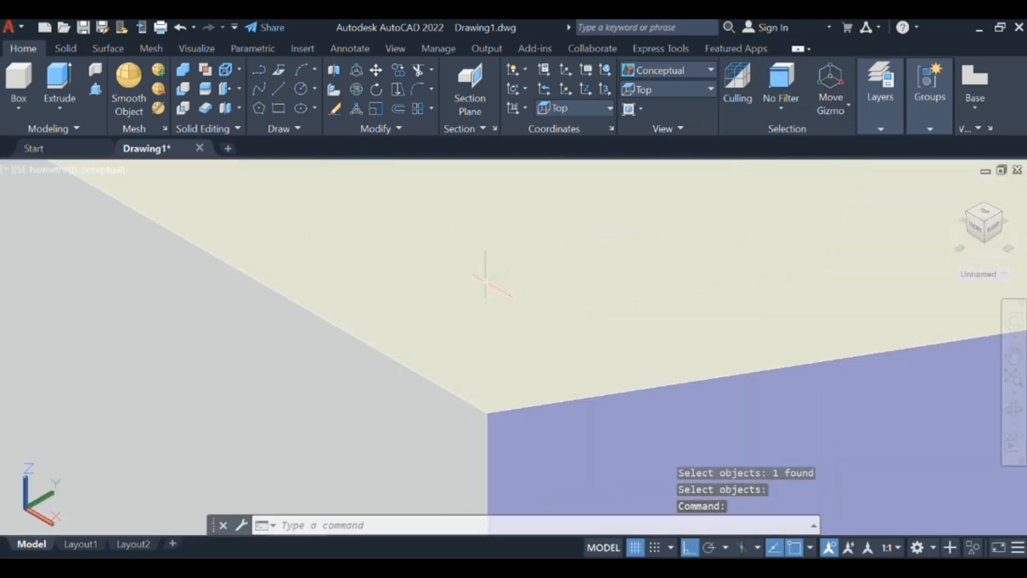
middle_drag(485, 280, 425, 431)
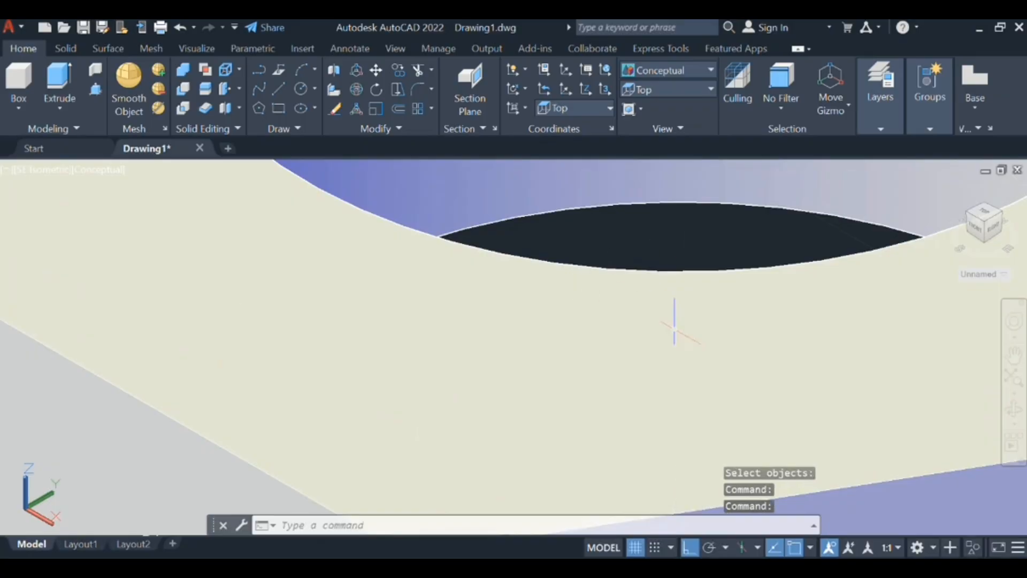
scroll(653, 344, down, 5)
scroll(605, 381, down, 5)
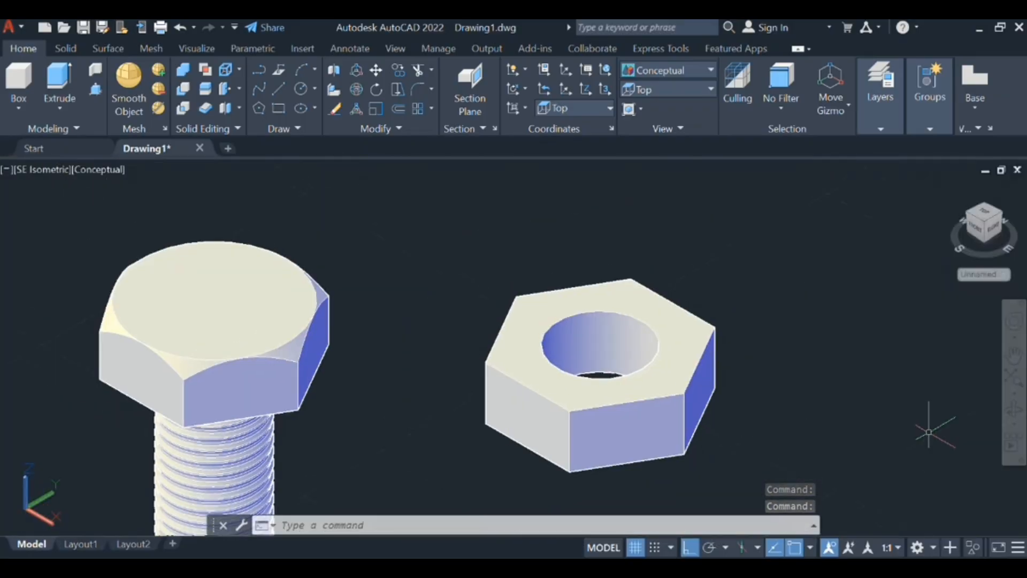
text(cha)
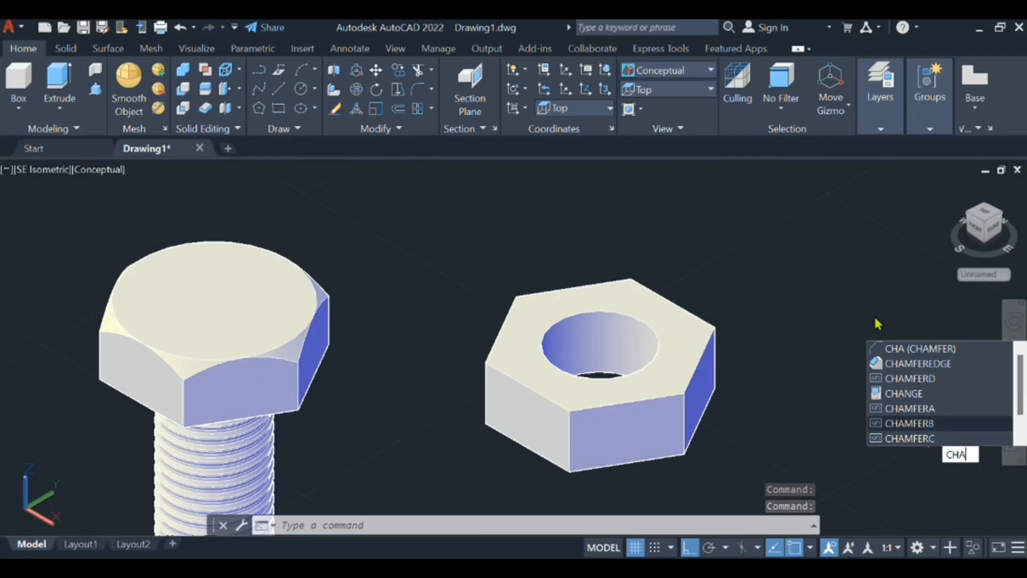
click(912, 364)
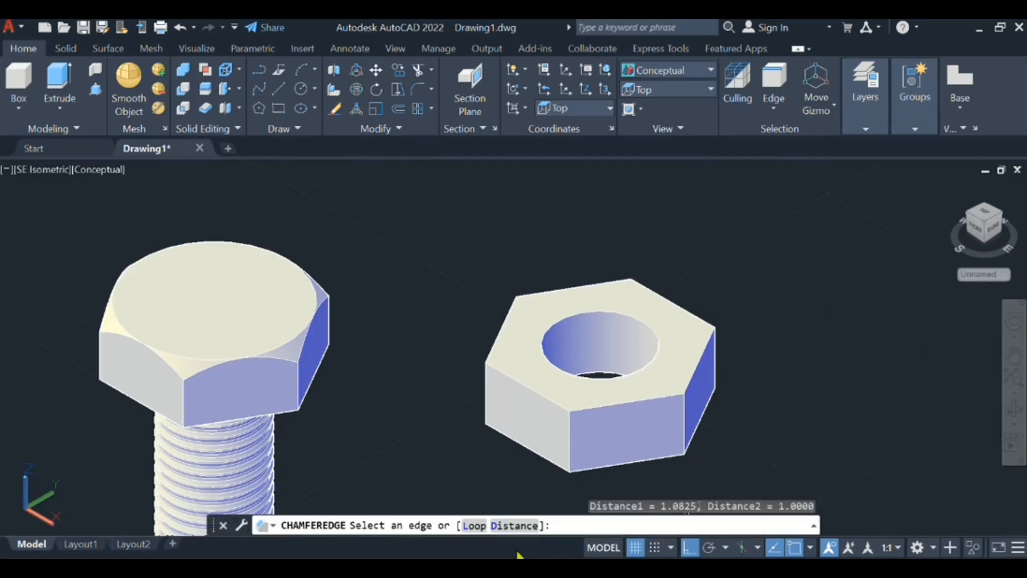
click(519, 526)
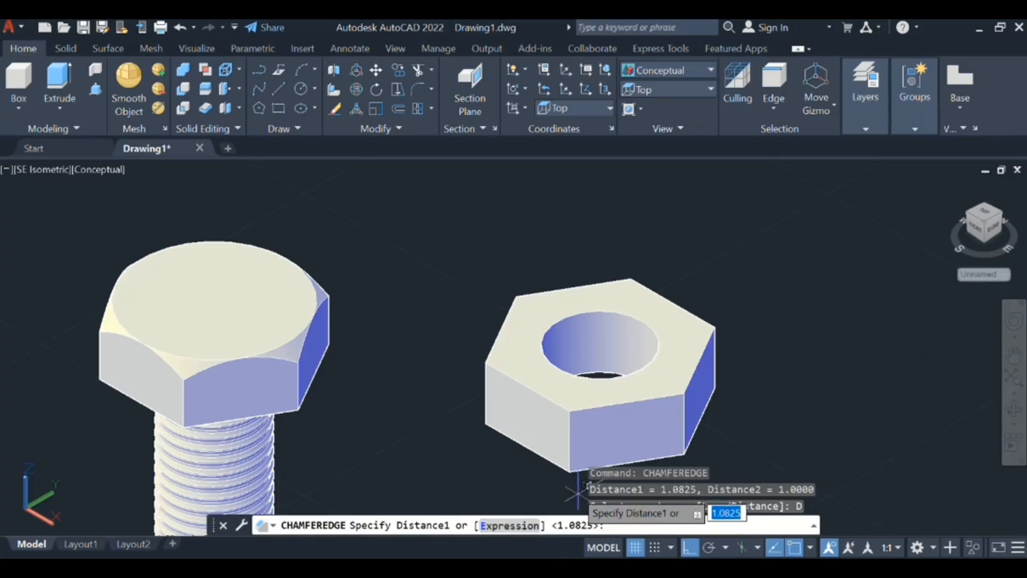
text(1)
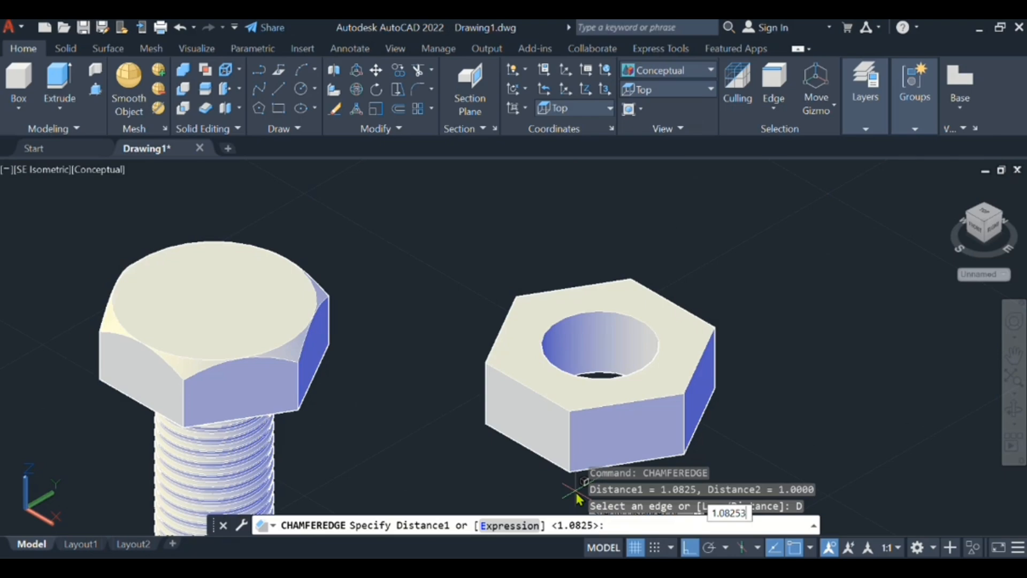
key(Return)
key(Return)
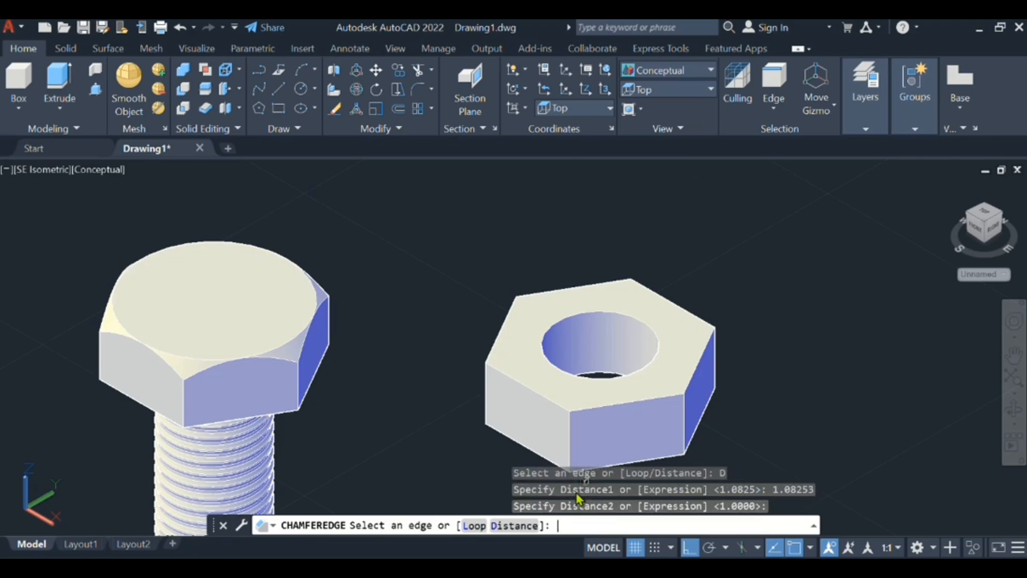
- Chamfer both the upper and lower circular edges of the nut's hole using the set distances
scroll(623, 276, up, 2)
scroll(623, 343, up, 5)
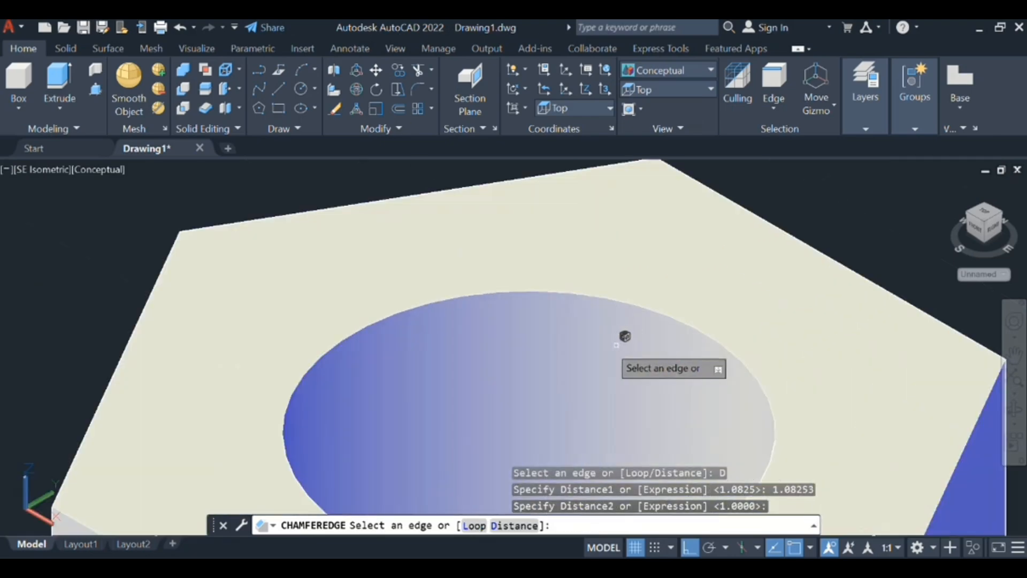
click(630, 291)
scroll(556, 436, down, 2)
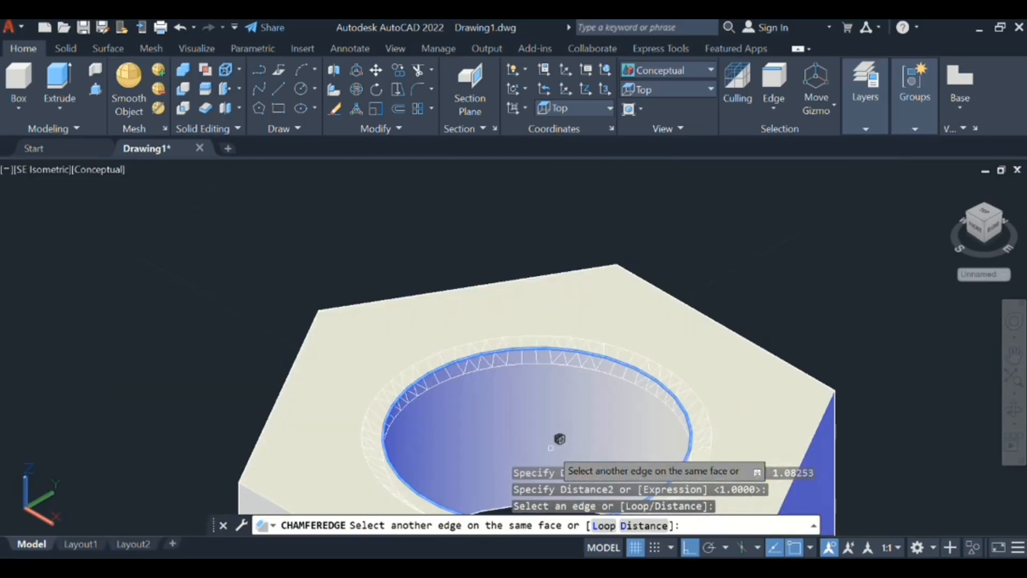
middle_drag(551, 448, 547, 395)
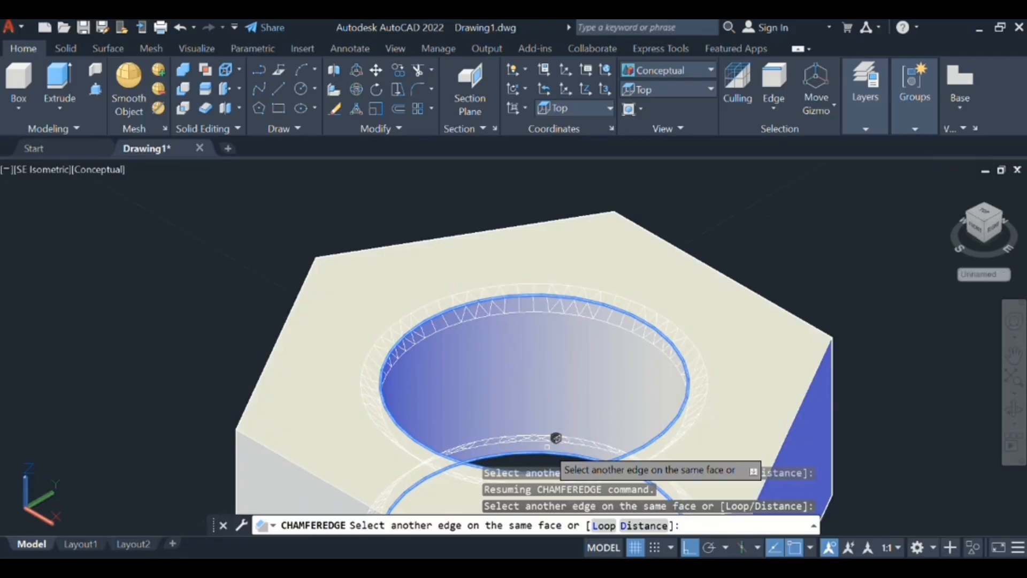
key(Return)
key(Return)
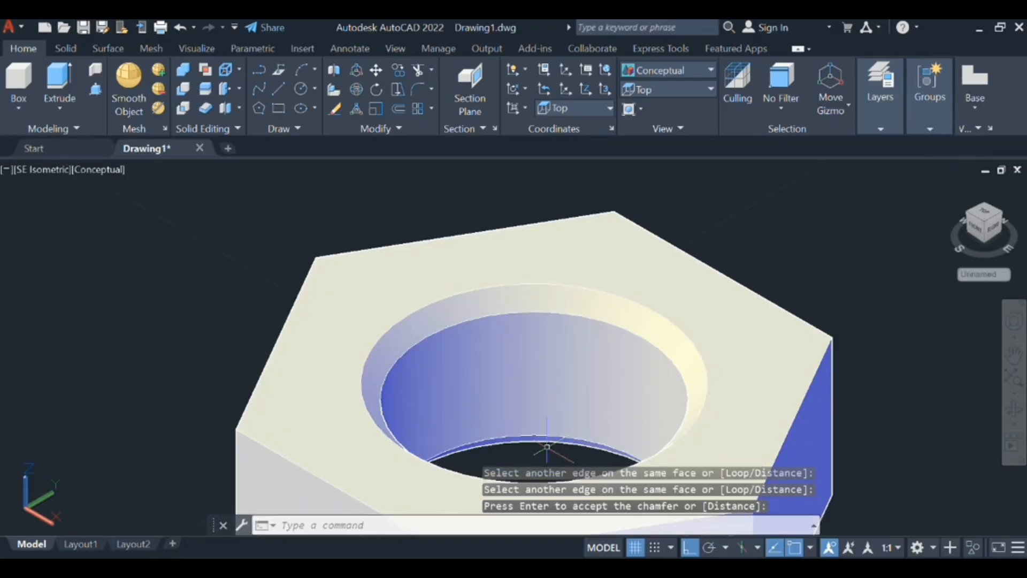
- Change the visual style of the model from Conceptual to 2D Wireframe
scroll(547, 446, down, 8)
middle_drag(547, 447, 551, 392)
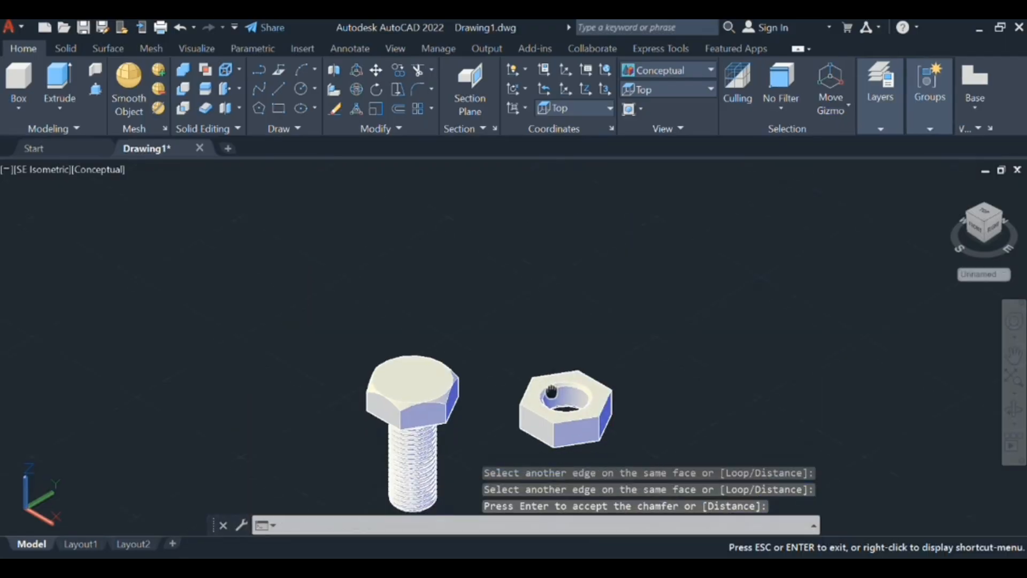
key(Escape)
scroll(559, 374, up, 6)
scroll(567, 374, up, 2)
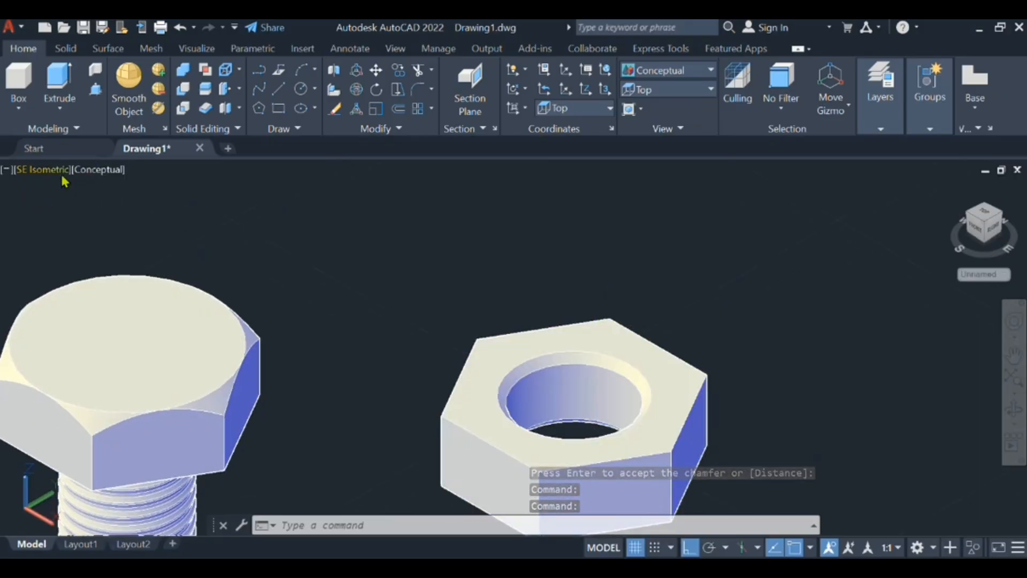
click(96, 170)
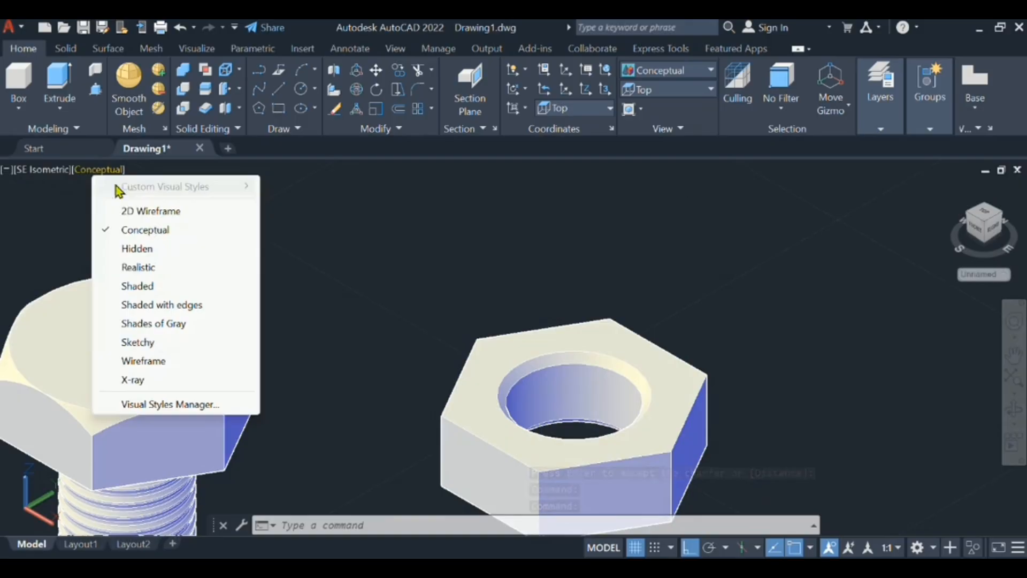
click(137, 210)
- Draw a two-point circle on the nut's bottom face between the midpoints of two opposite hexagon edges
scroll(589, 383, up, 2)
middle_drag(589, 383, 460, 266)
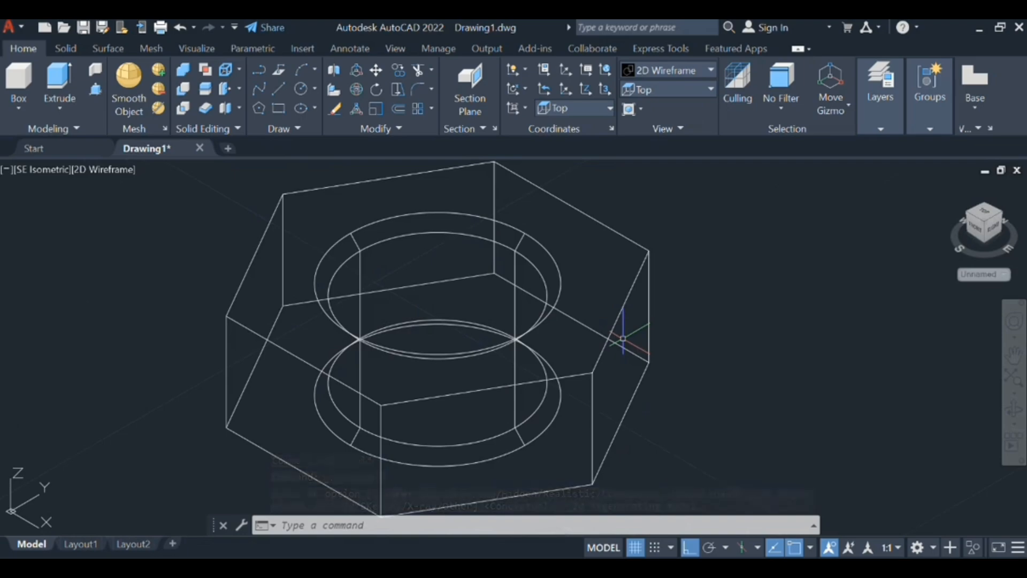
scroll(649, 340, down, 2)
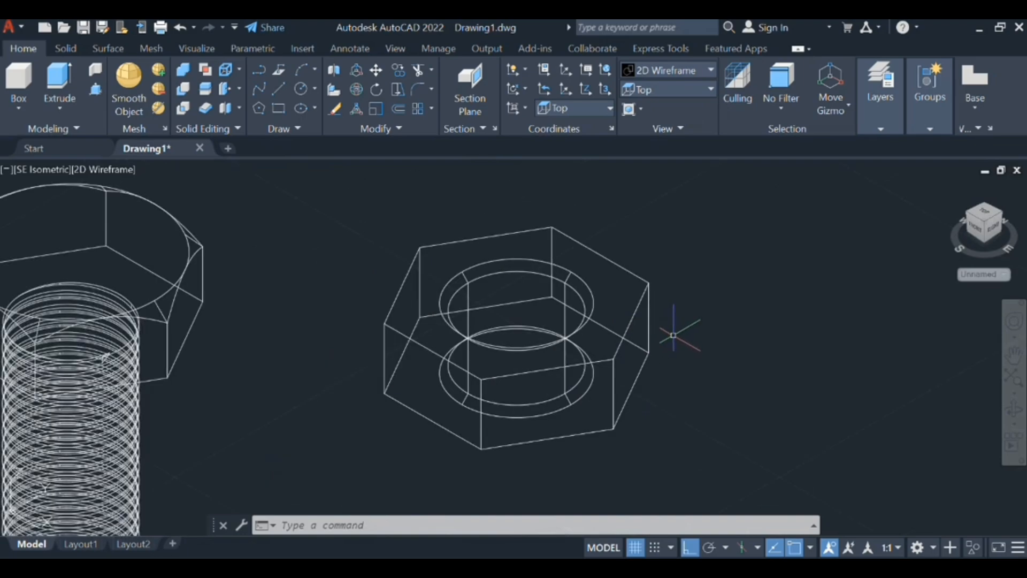
text(c)
key(Return)
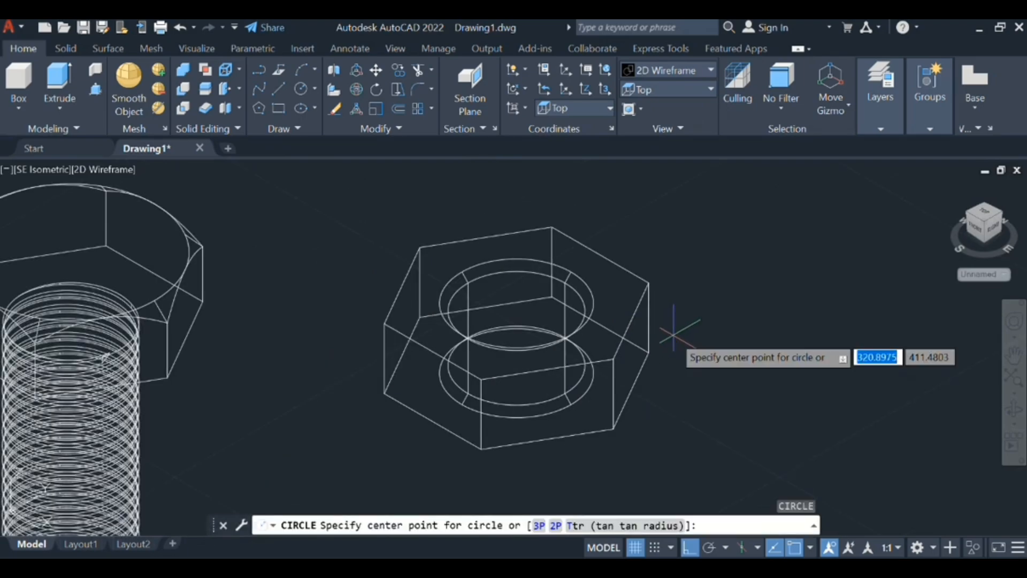
click(555, 527)
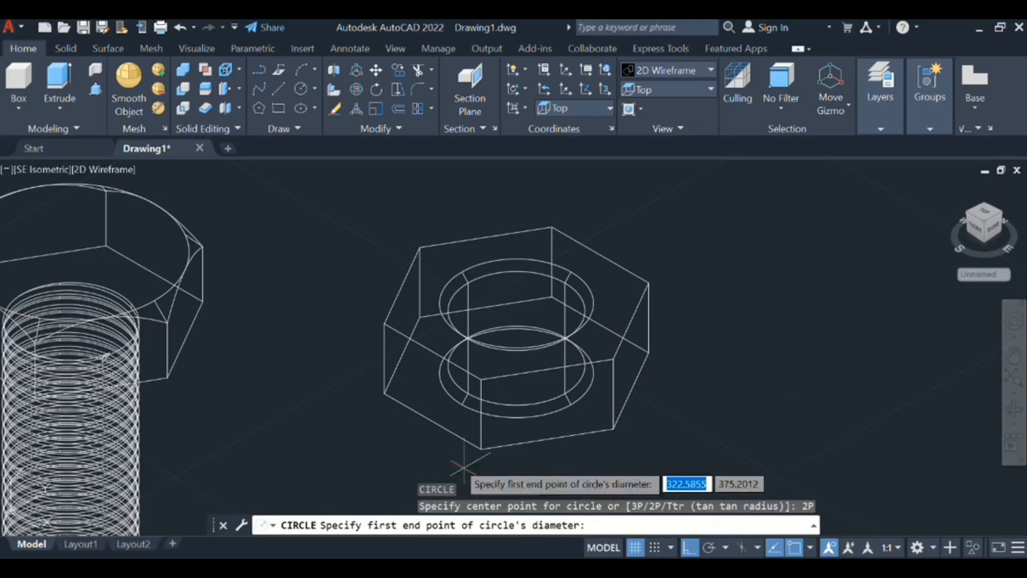
click(432, 421)
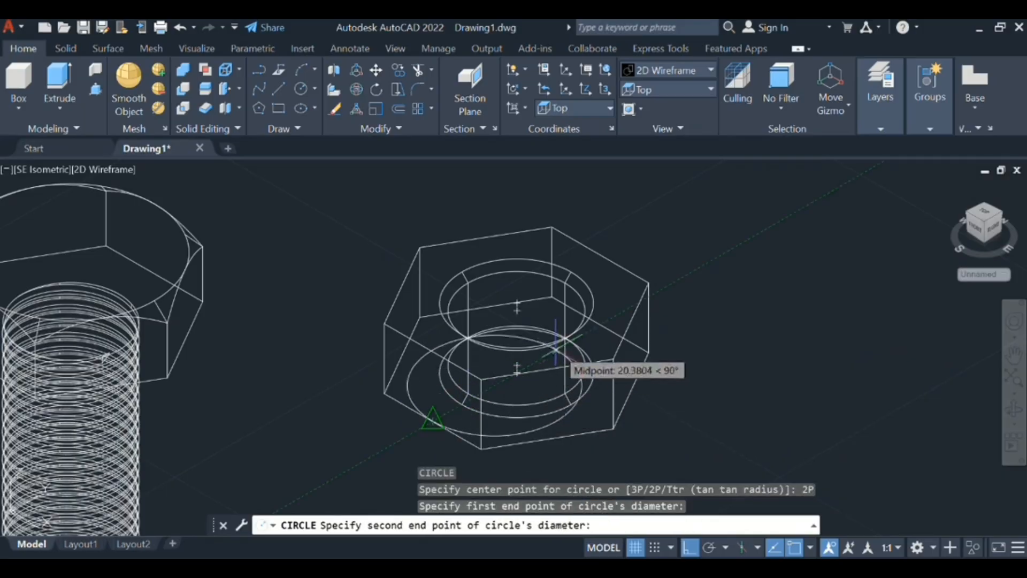
click(600, 324)
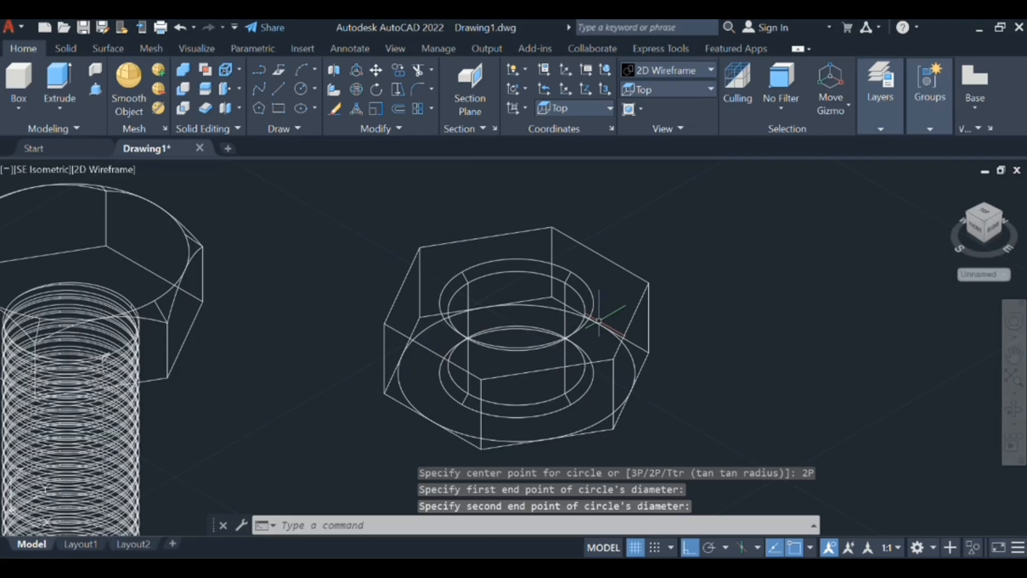
text(c)
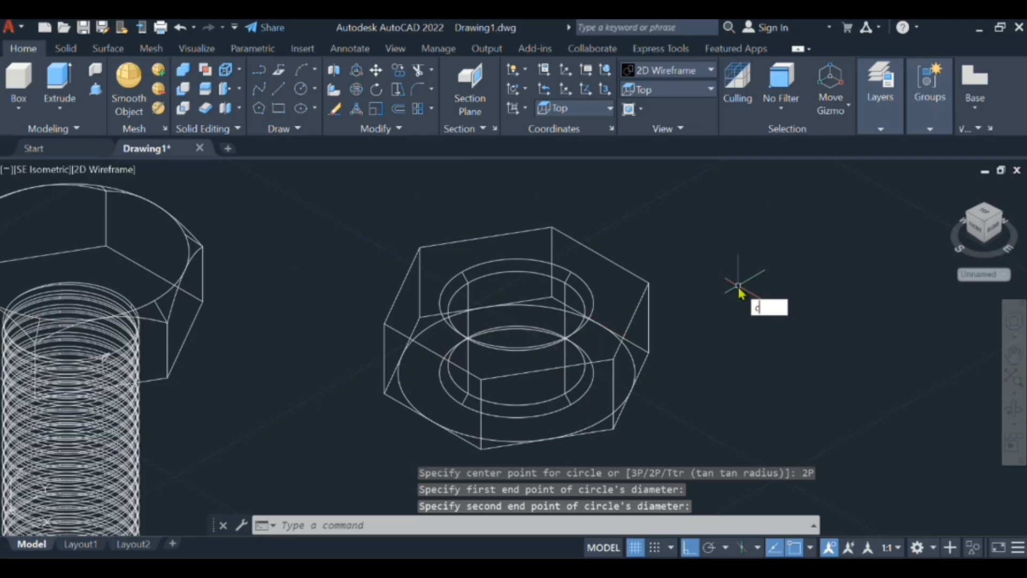
key(Return)
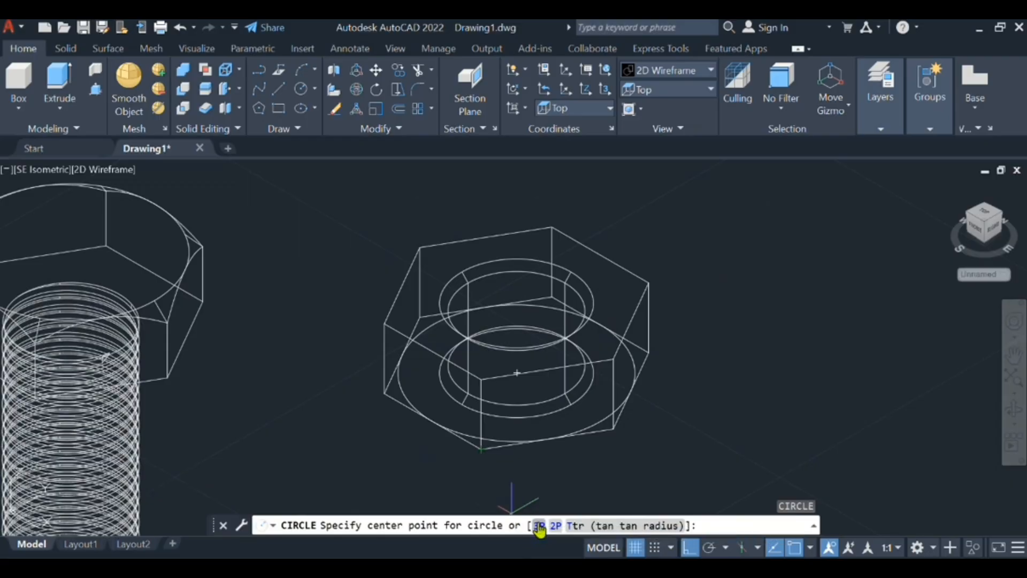
click(555, 526)
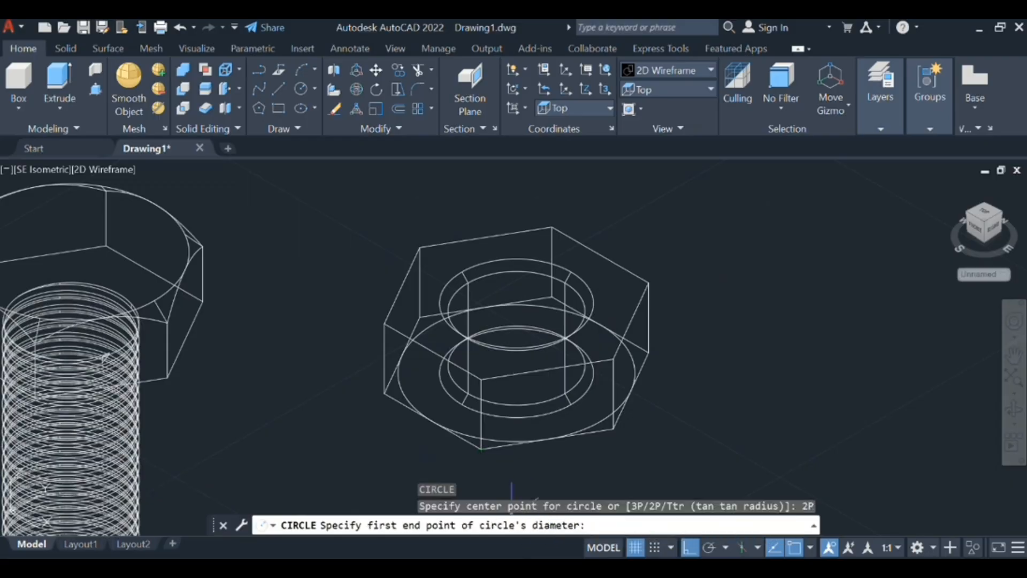
click(432, 353)
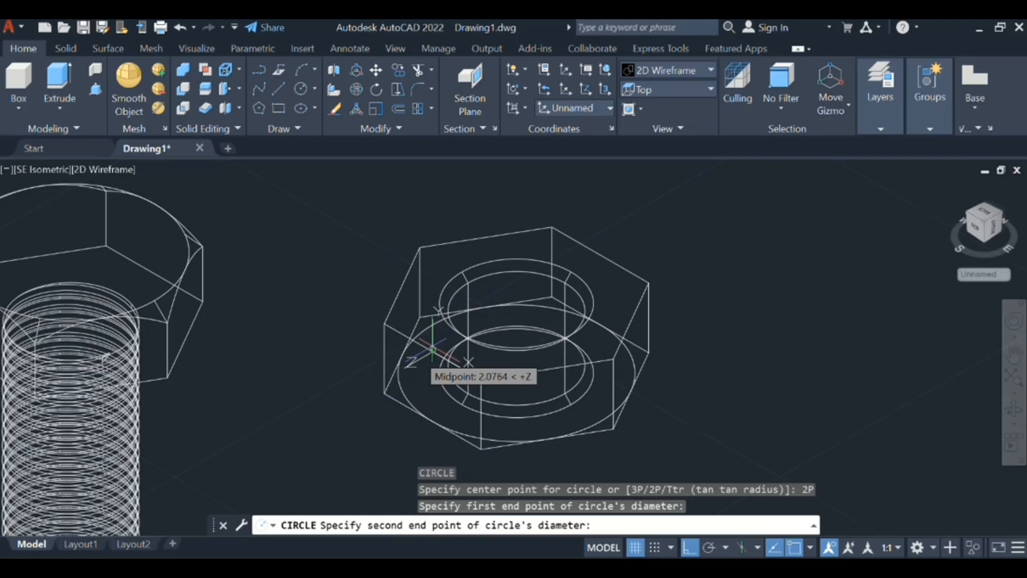
key(Escape)
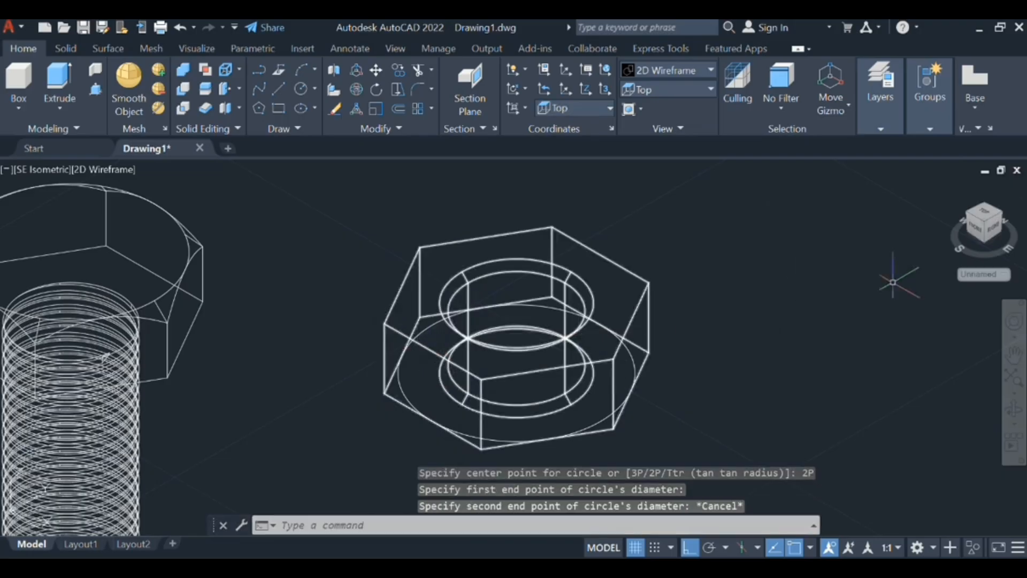
text(c)
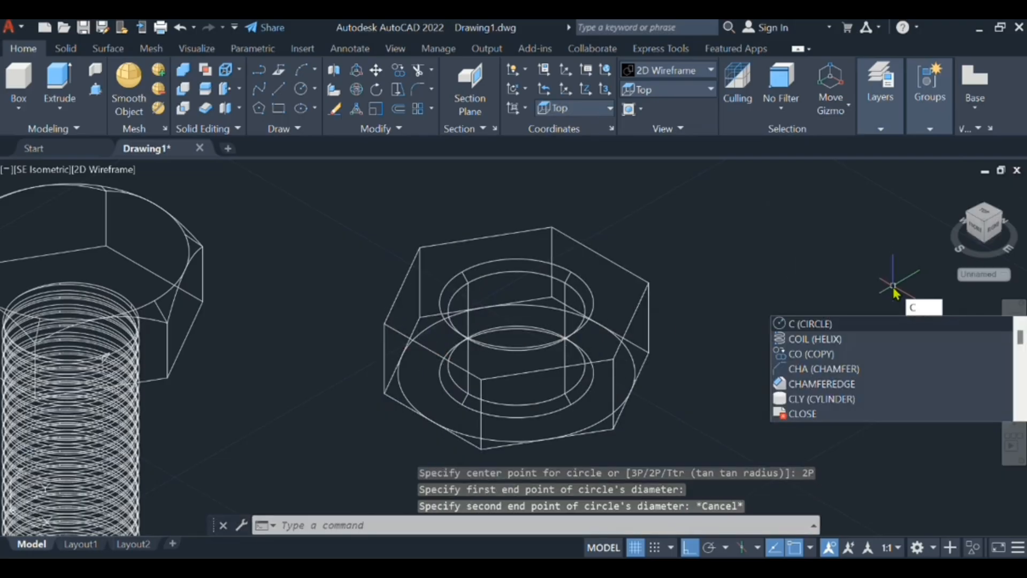
key(Return)
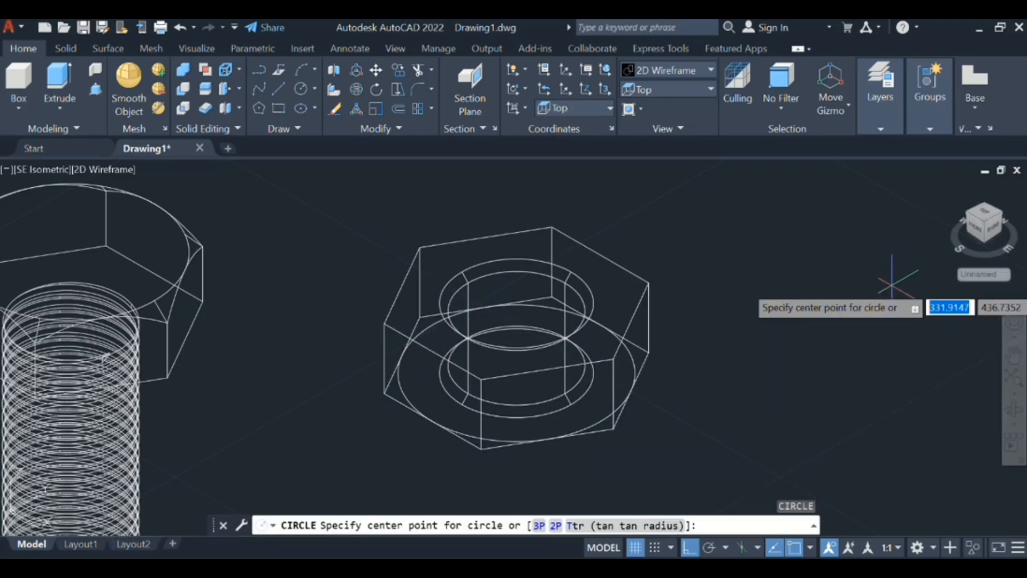
click(556, 525)
click(429, 348)
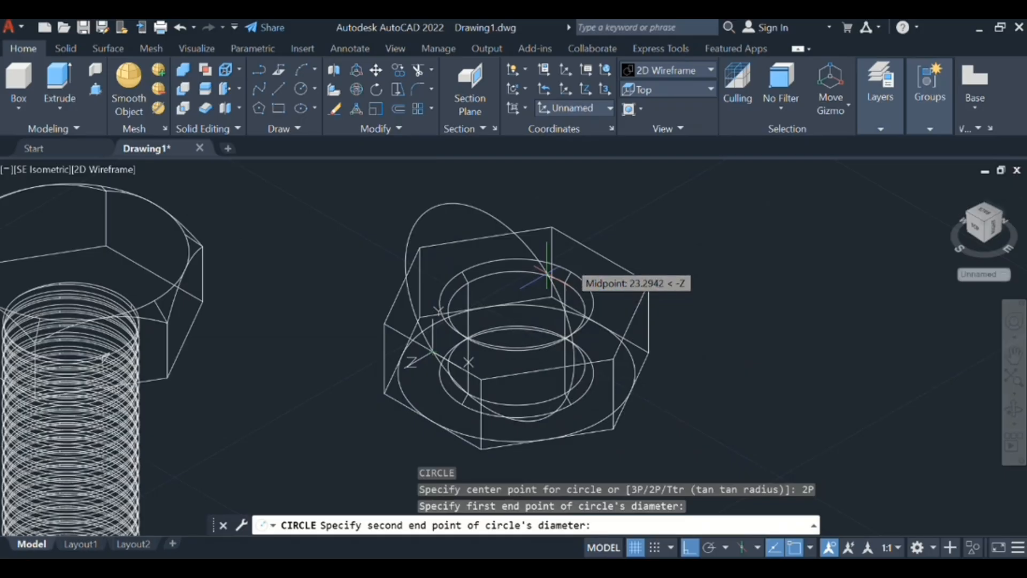
key(Escape)
scroll(435, 338, up, 5)
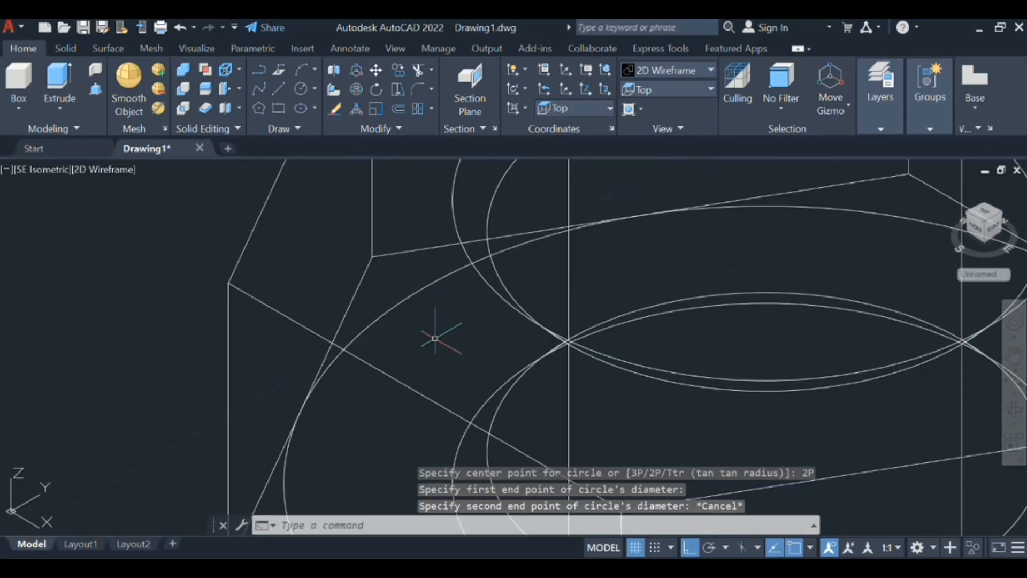
scroll(434, 338, down, 3)
scroll(782, 243, up, 2)
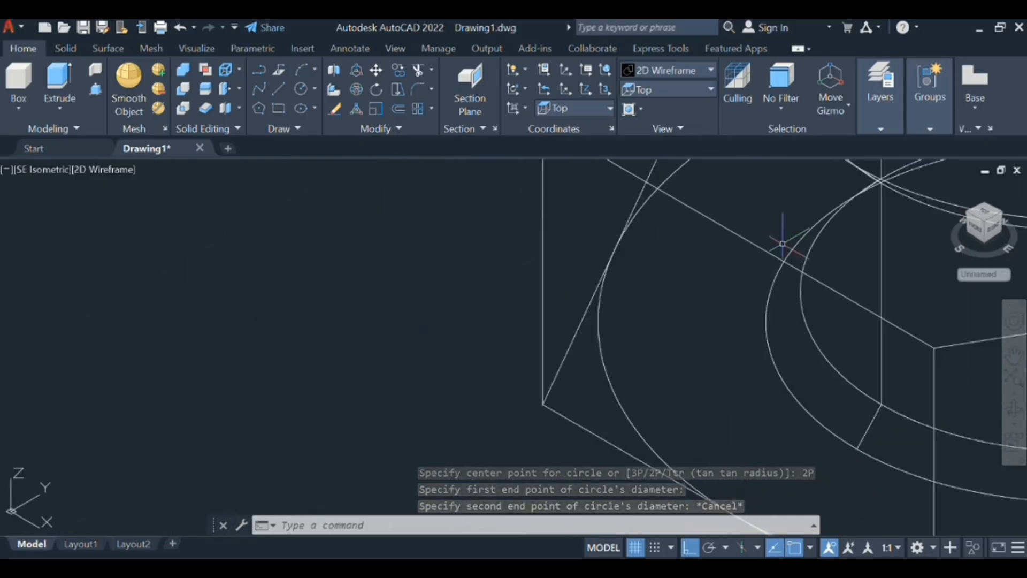
scroll(783, 244, down, 3)
scroll(601, 271, down, 3)
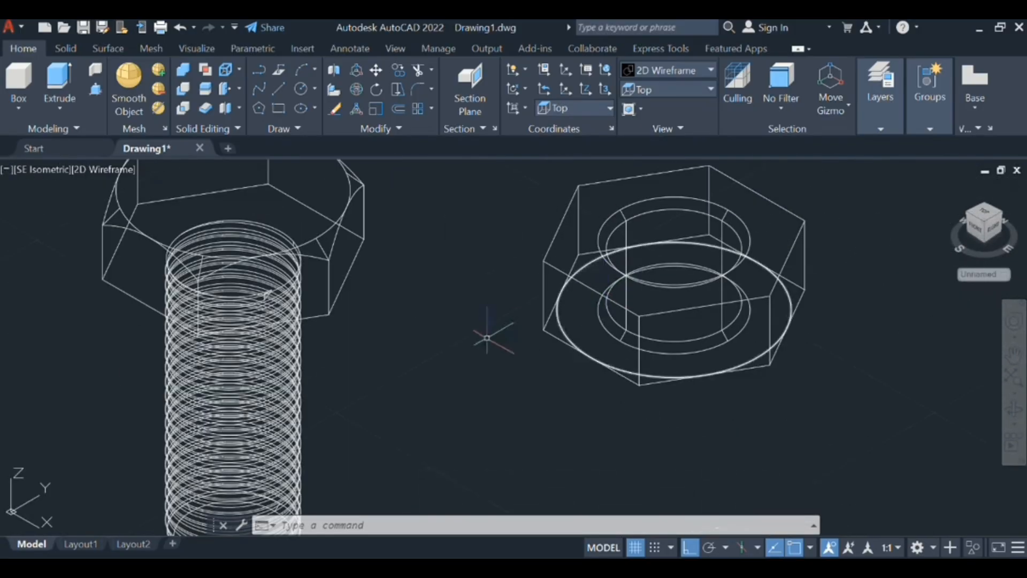
click(473, 345)
text(c)
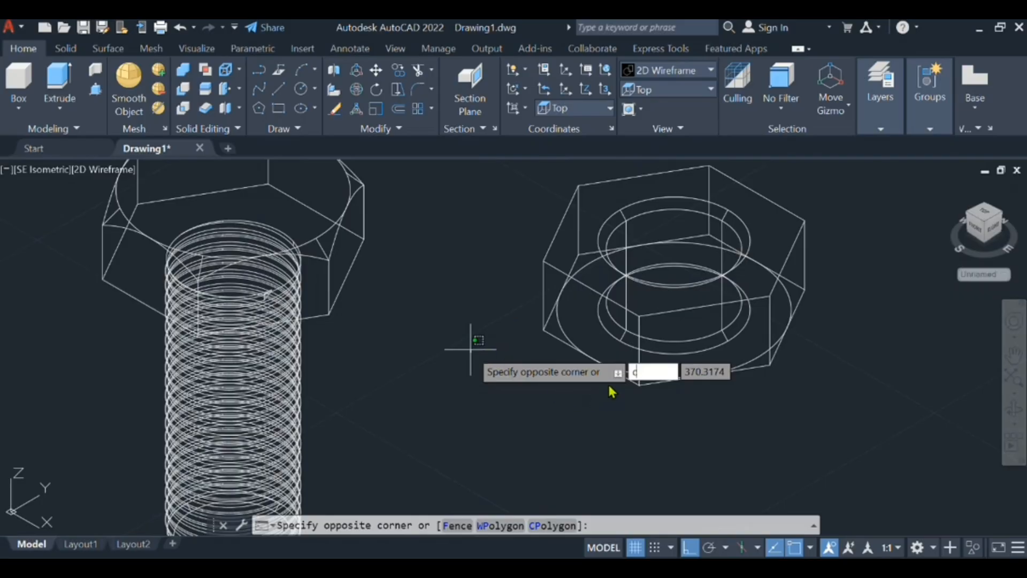
key(Return)
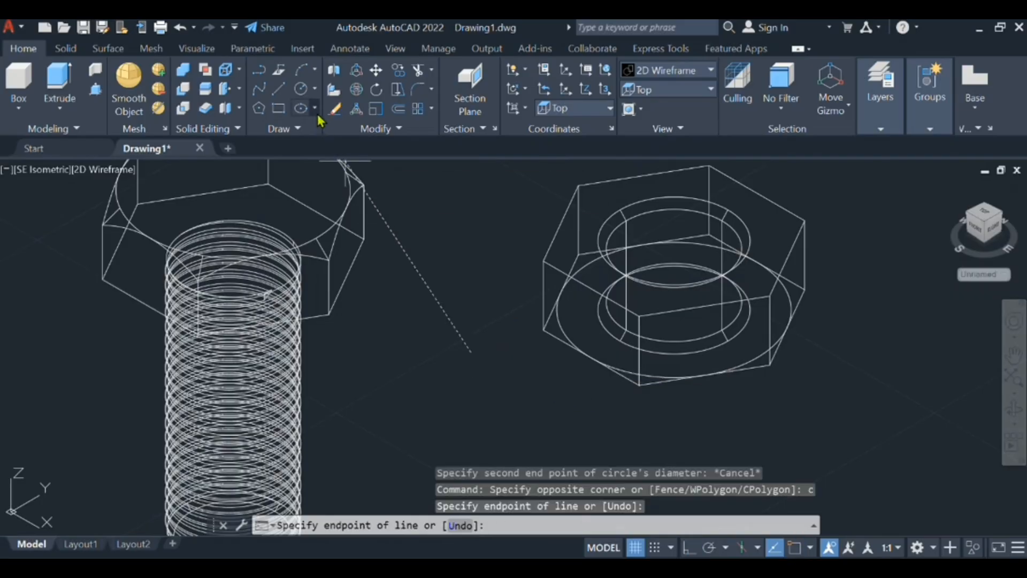
key(Escape)
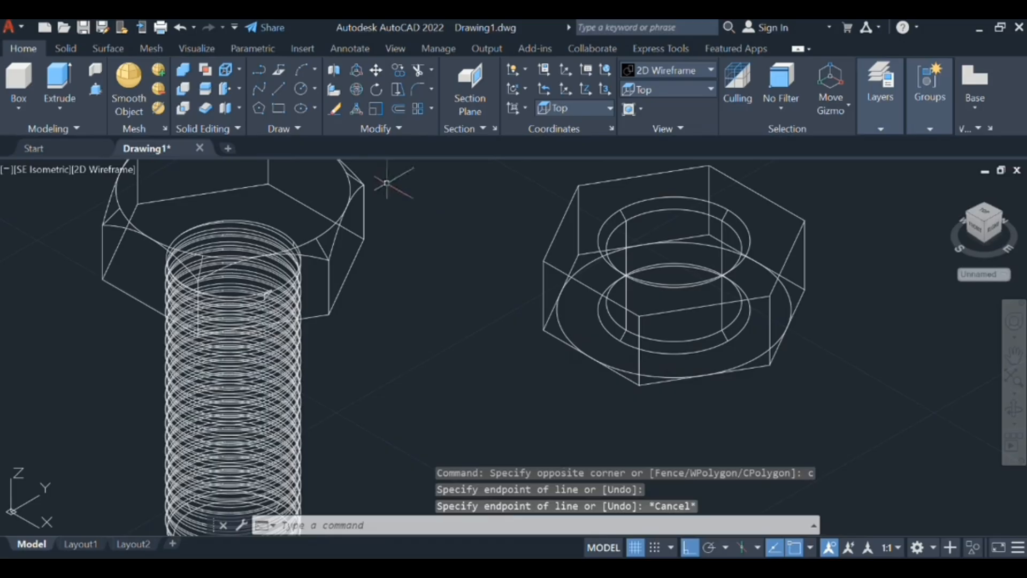
- Draw a two-point circle on the nut's top face between the midpoints of two opposite hexagon edges
click(301, 95)
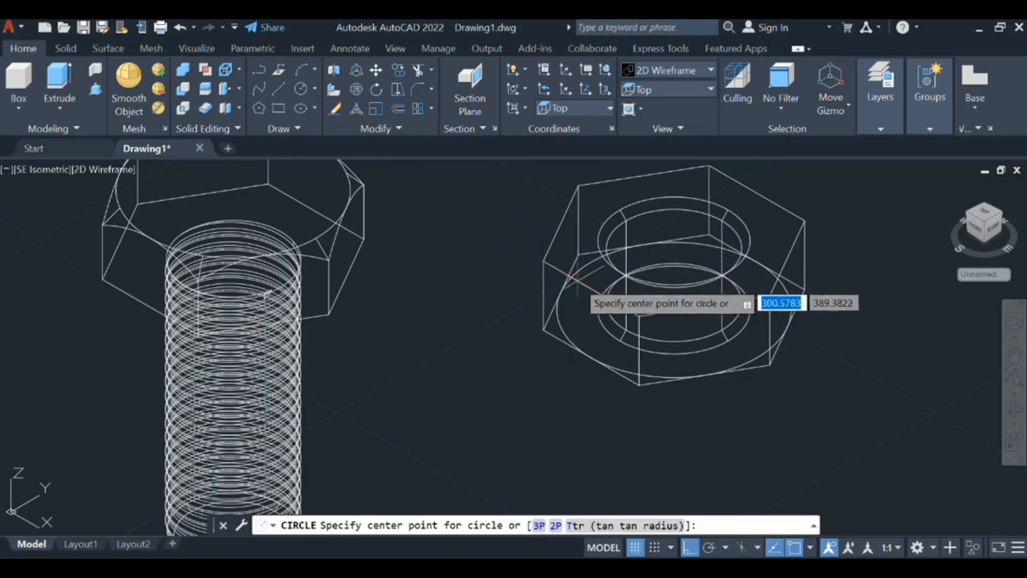
click(557, 526)
click(591, 287)
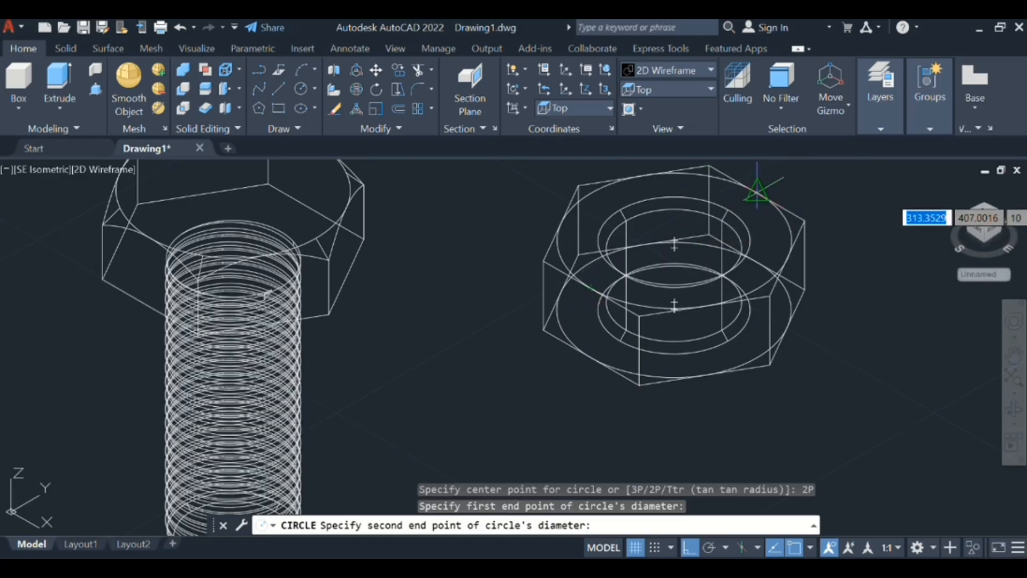
click(757, 192)
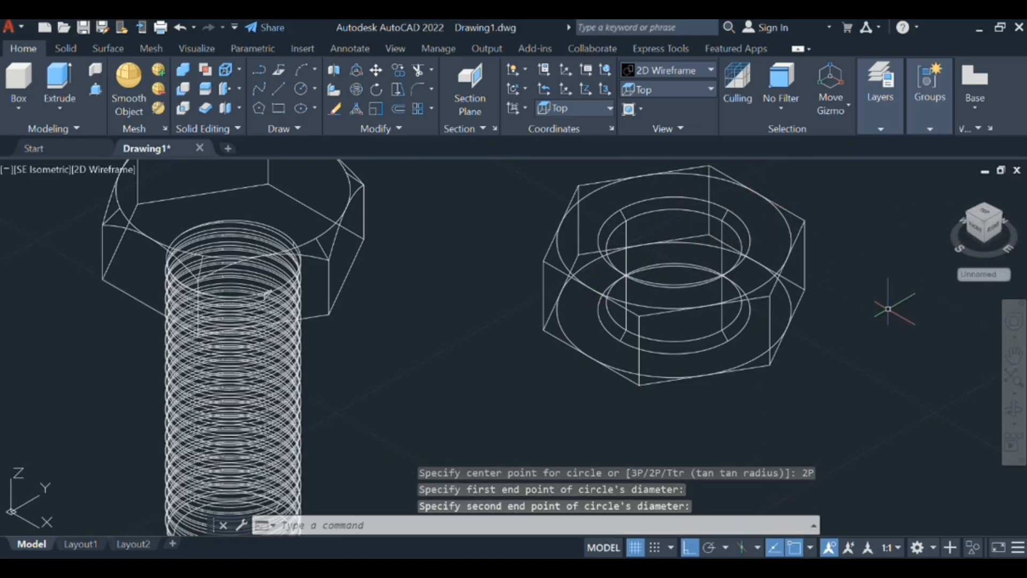
- Extrude the circle on the nut's bottom face upward by about 12.41 with a taper angle of -45 degrees
middle_drag(778, 239, 631, 314)
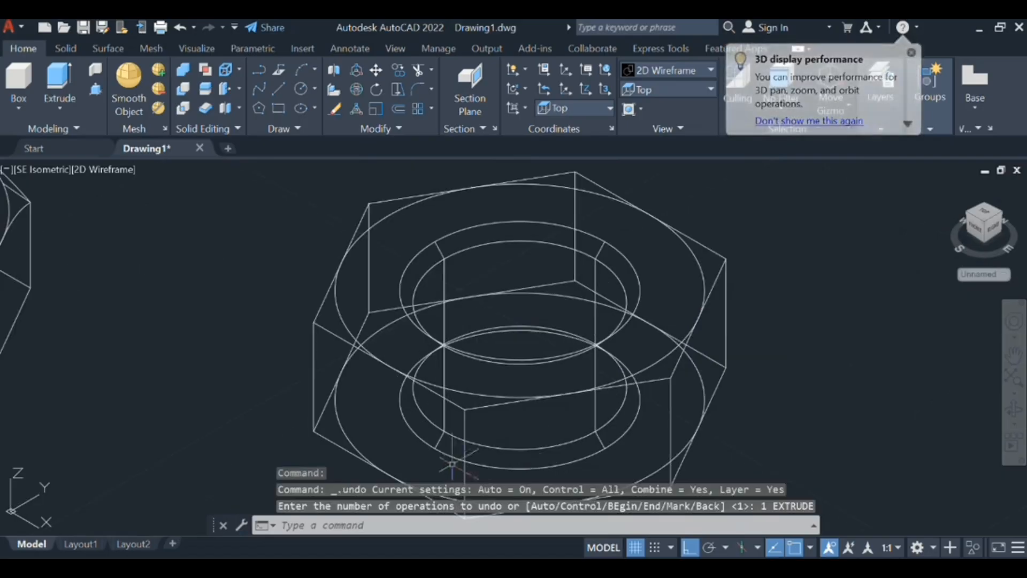
click(346, 433)
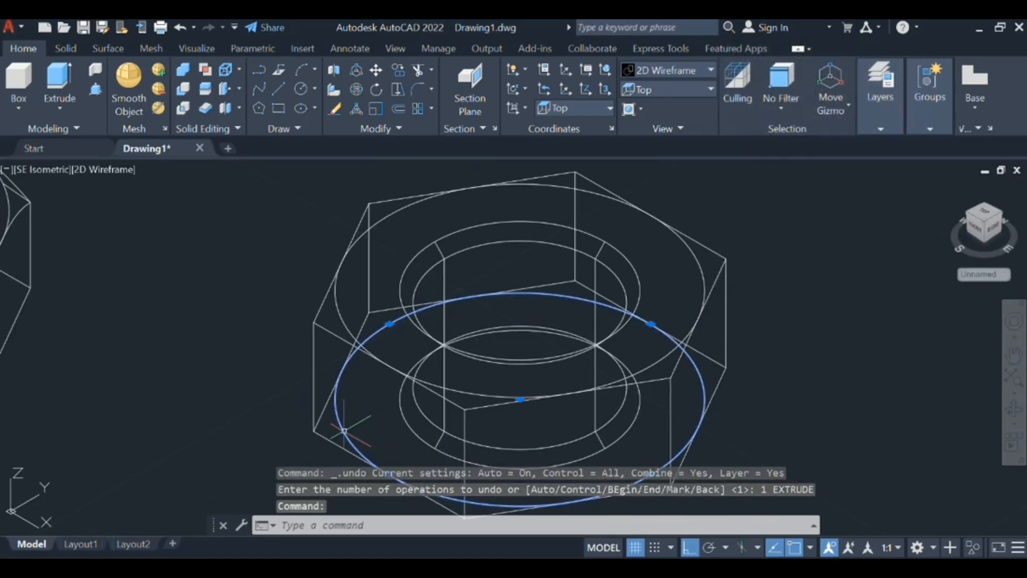
text(EX)
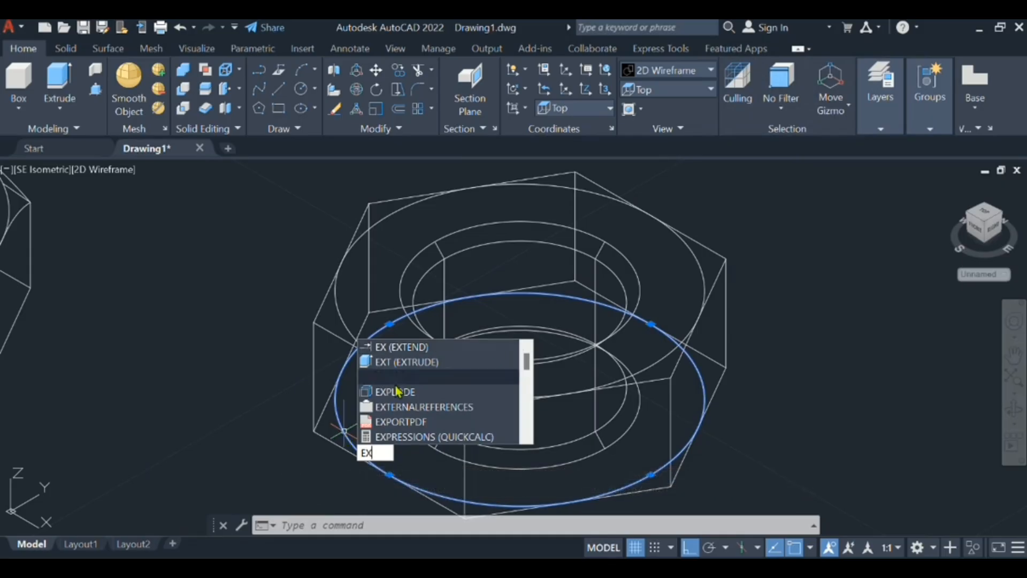
click(409, 362)
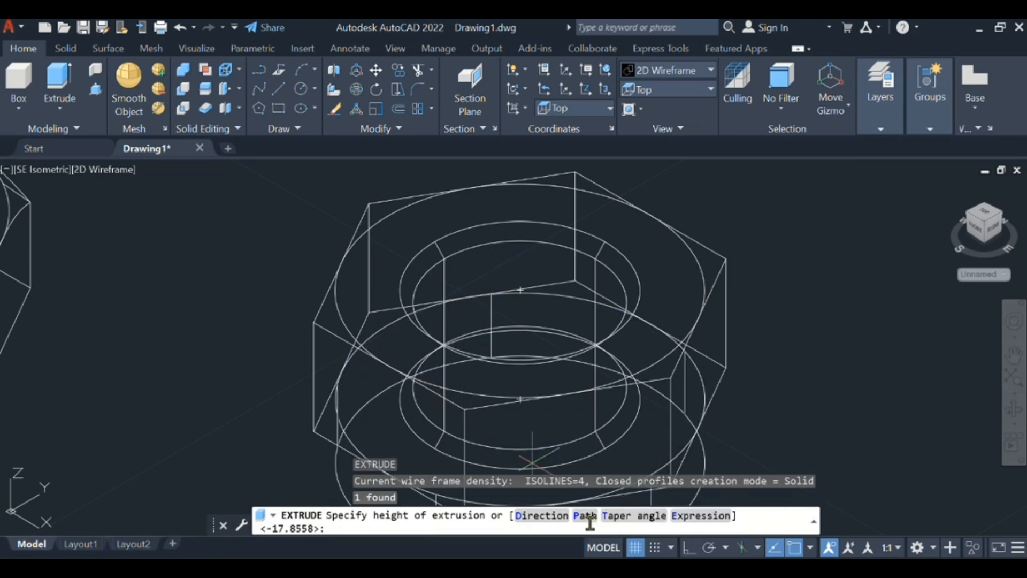
click(615, 515)
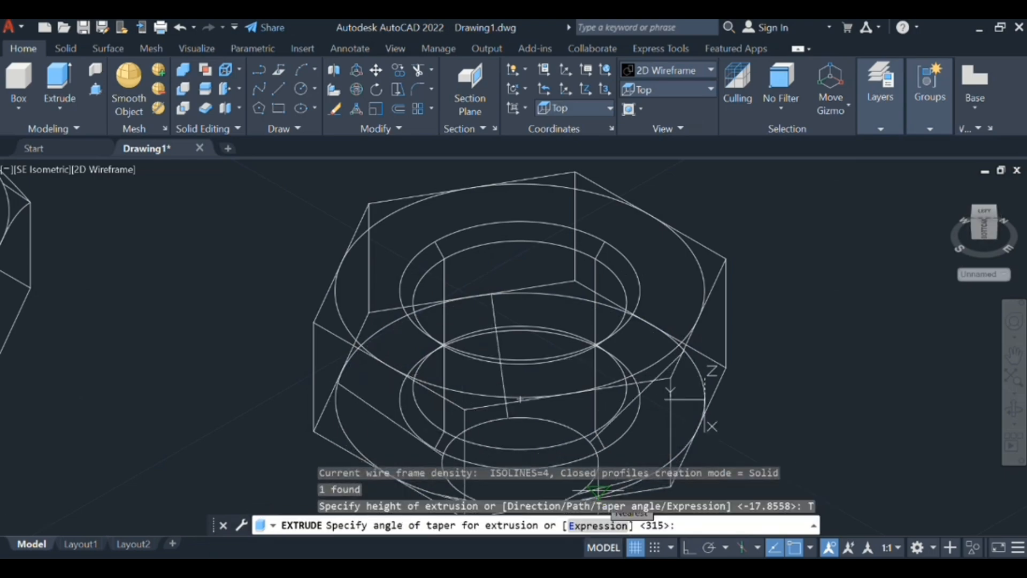
text(-45)
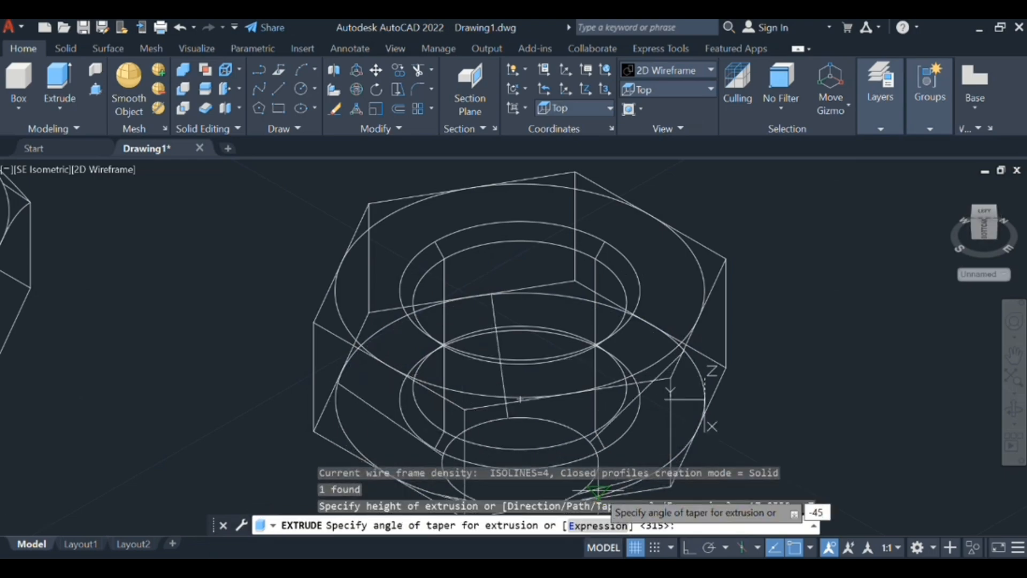
key(Return)
scroll(605, 208, down, 4)
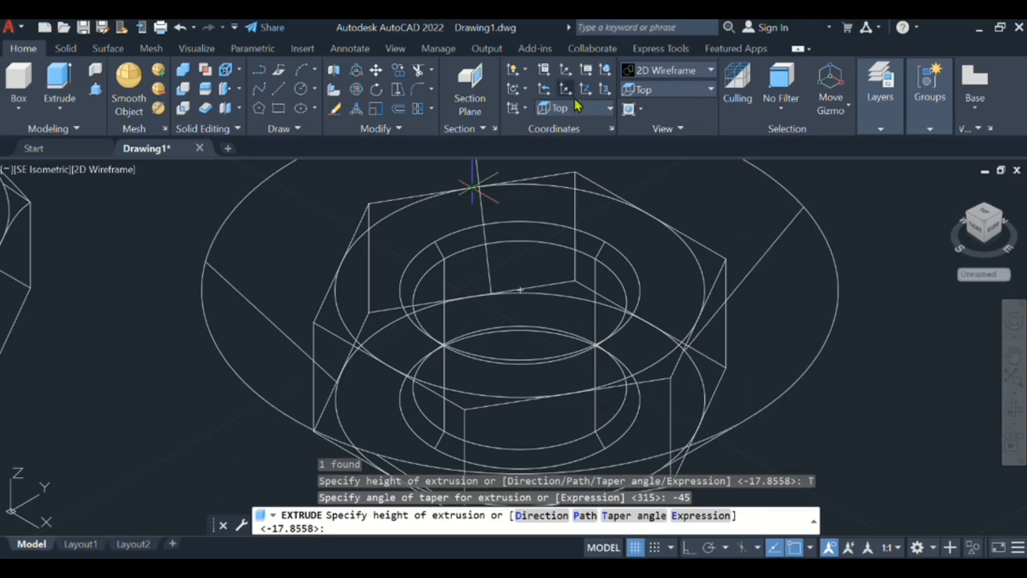
scroll(607, 204, down, 5)
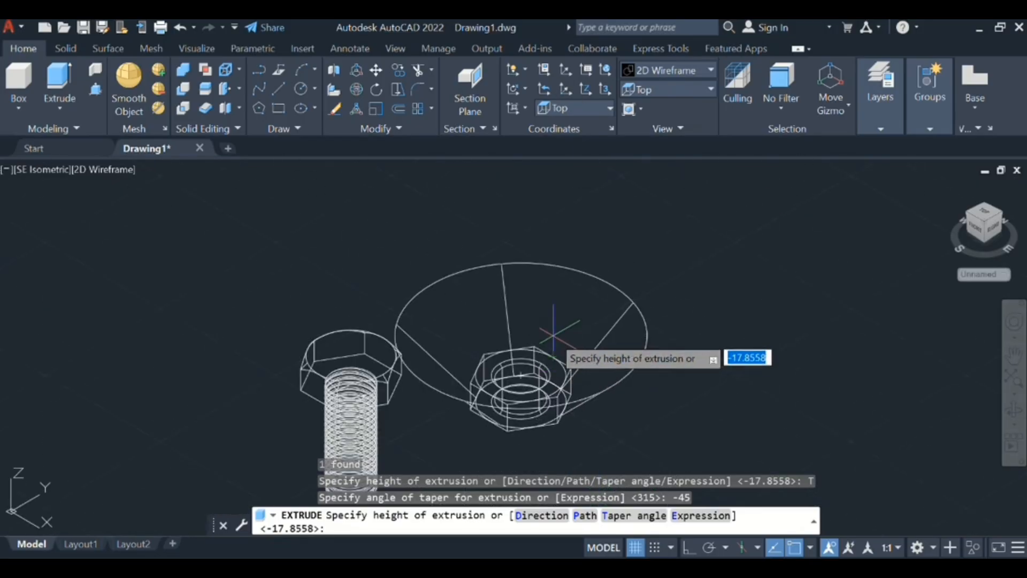
scroll(552, 339, up, 6)
scroll(551, 377, down, 3)
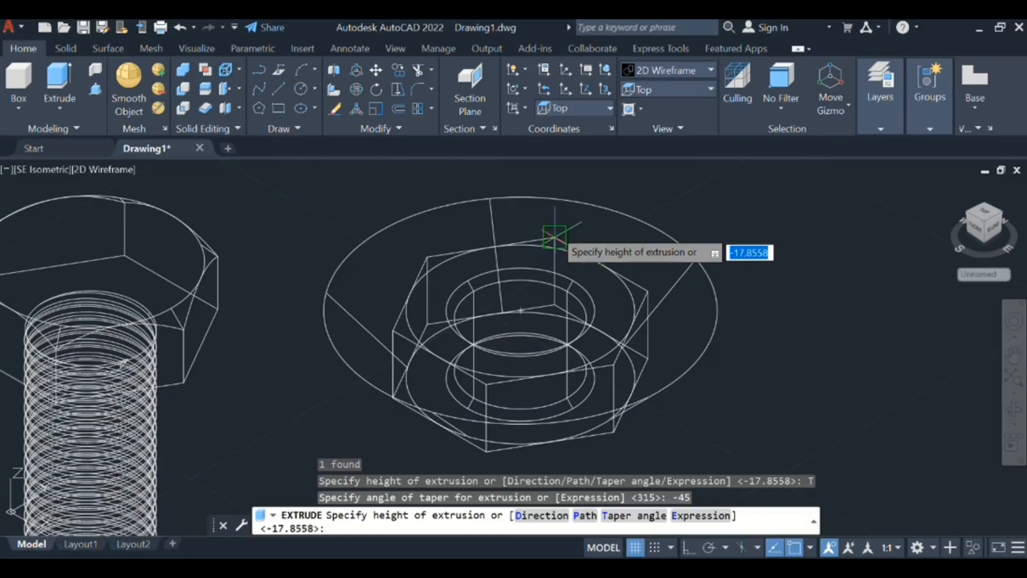
click(557, 220)
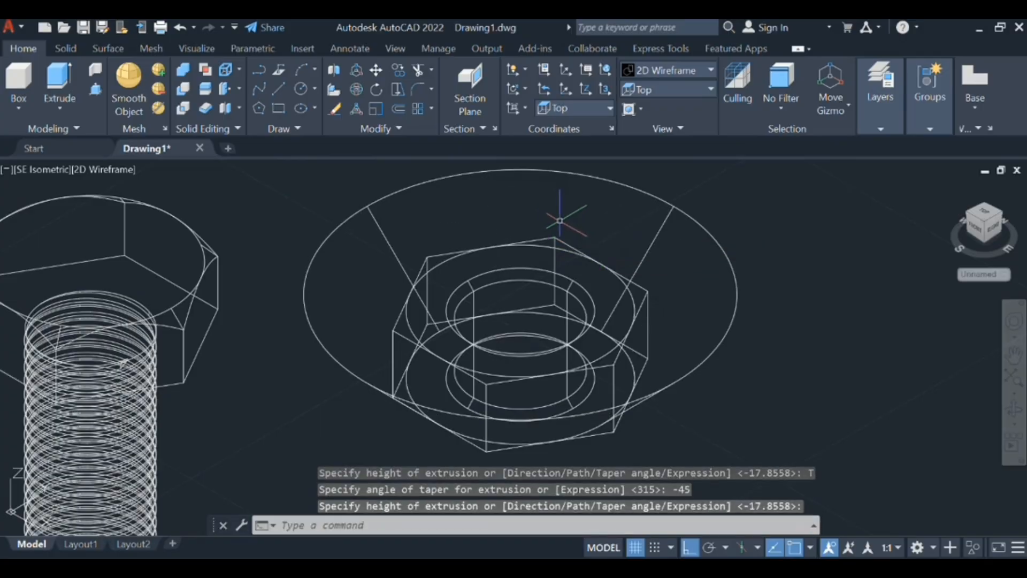
- Extrude the circle on the nut's top face downward past the nut's bottom face with a taper angle of -45 degrees
scroll(444, 434, down, 4)
scroll(446, 434, down, 5)
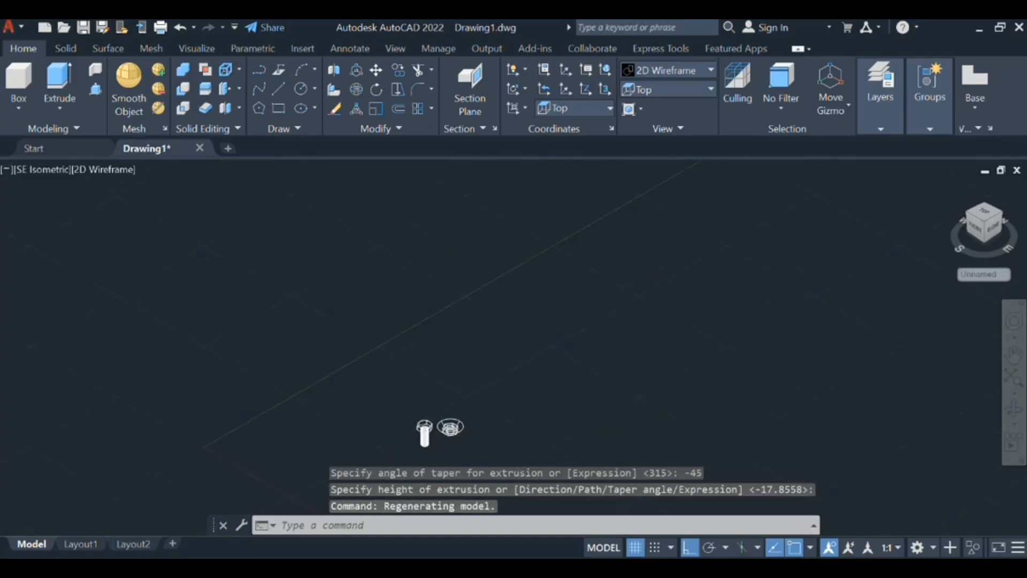
scroll(472, 354, up, 12)
middle_drag(472, 354, 415, 515)
click(233, 317)
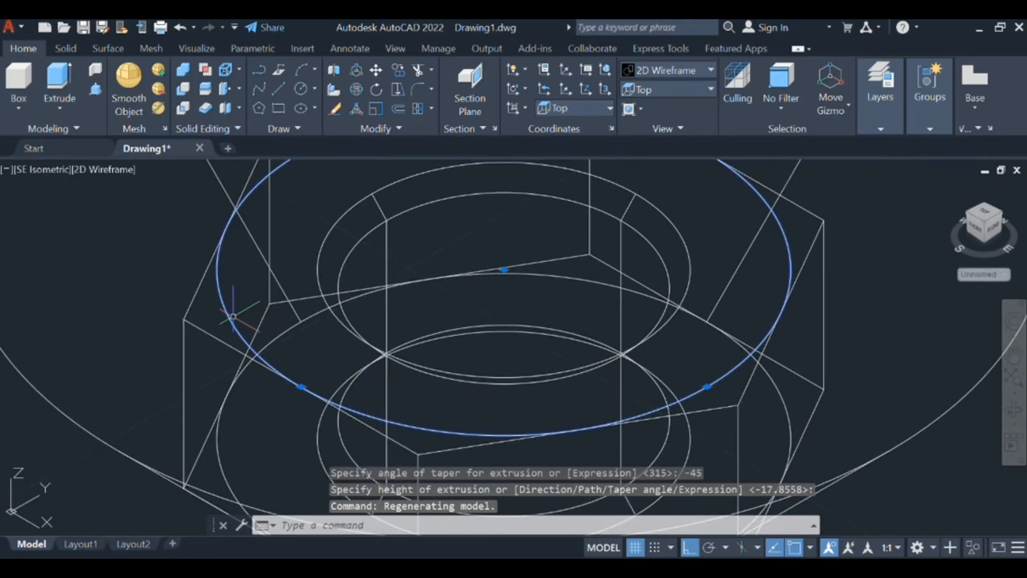
text(EX)
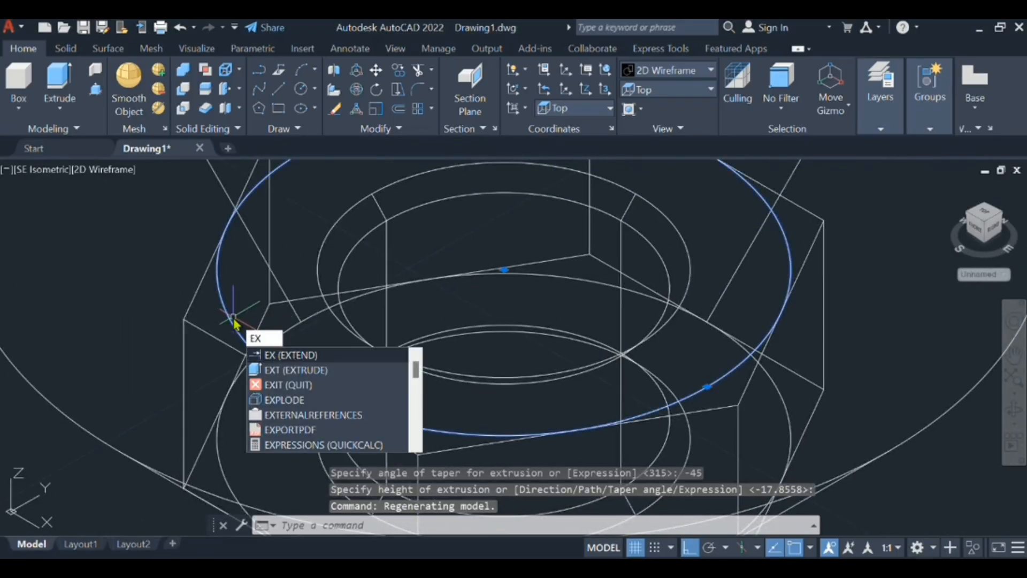
click(294, 370)
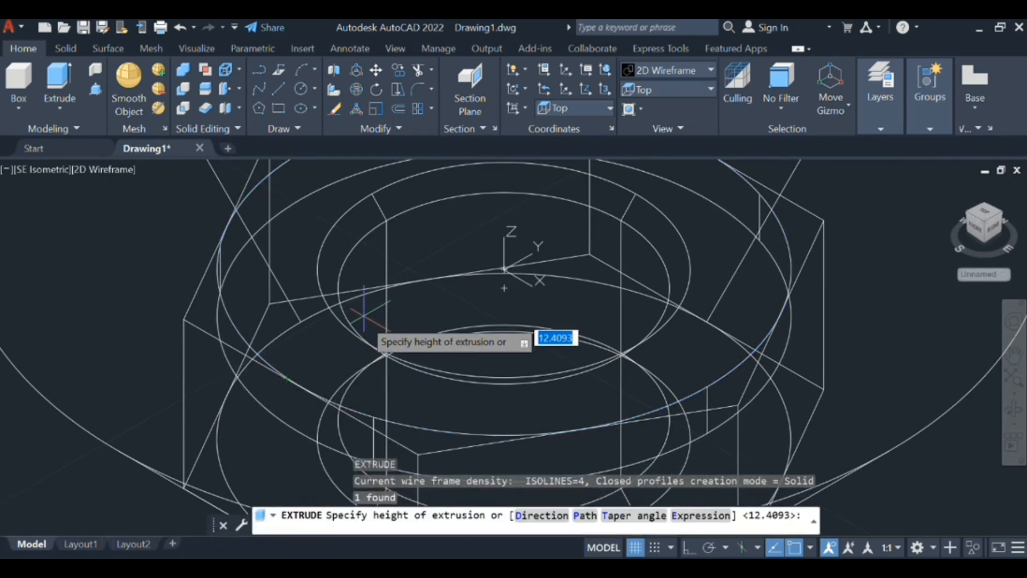
click(618, 515)
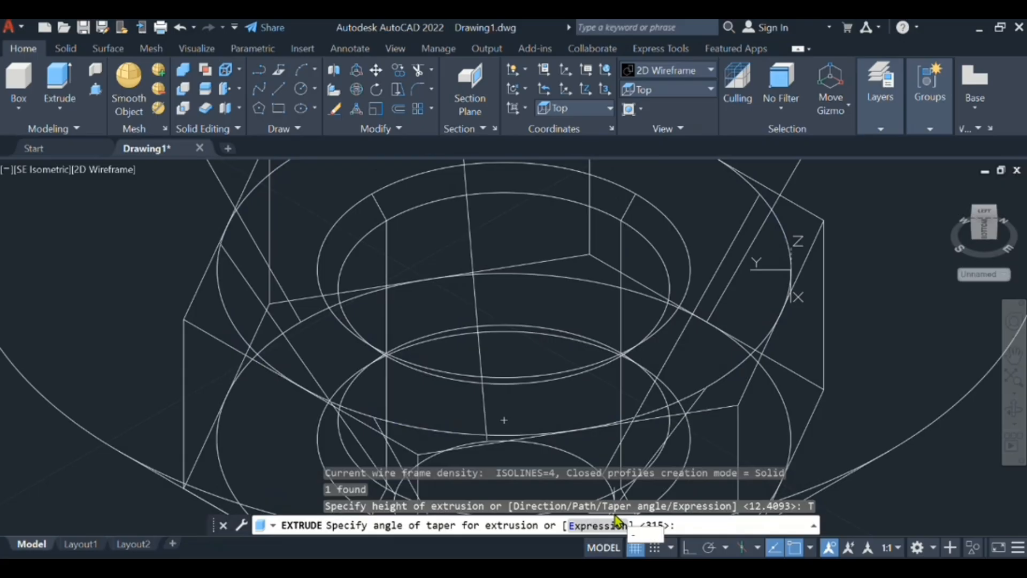
key(Return)
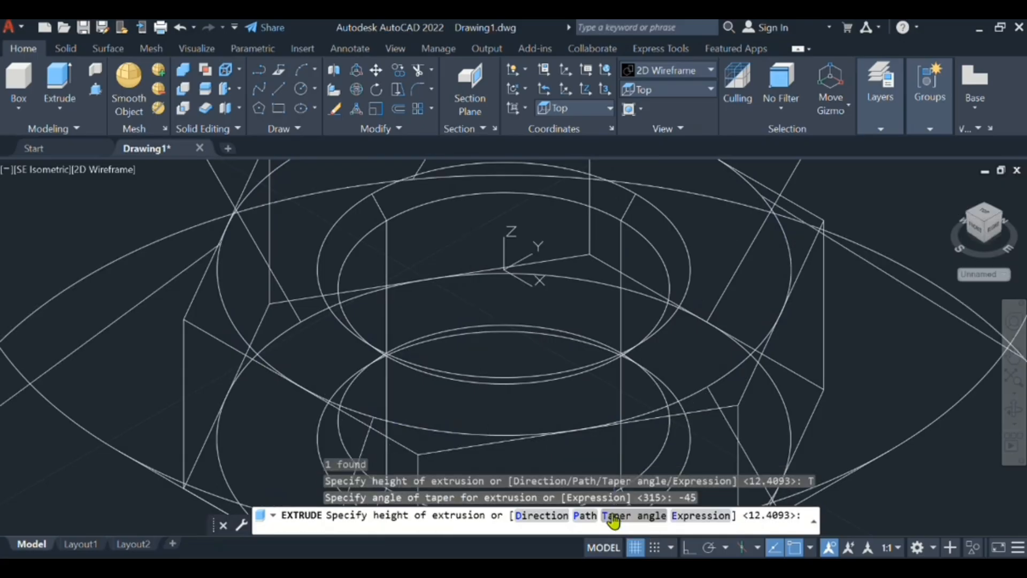
scroll(621, 407, down, 8)
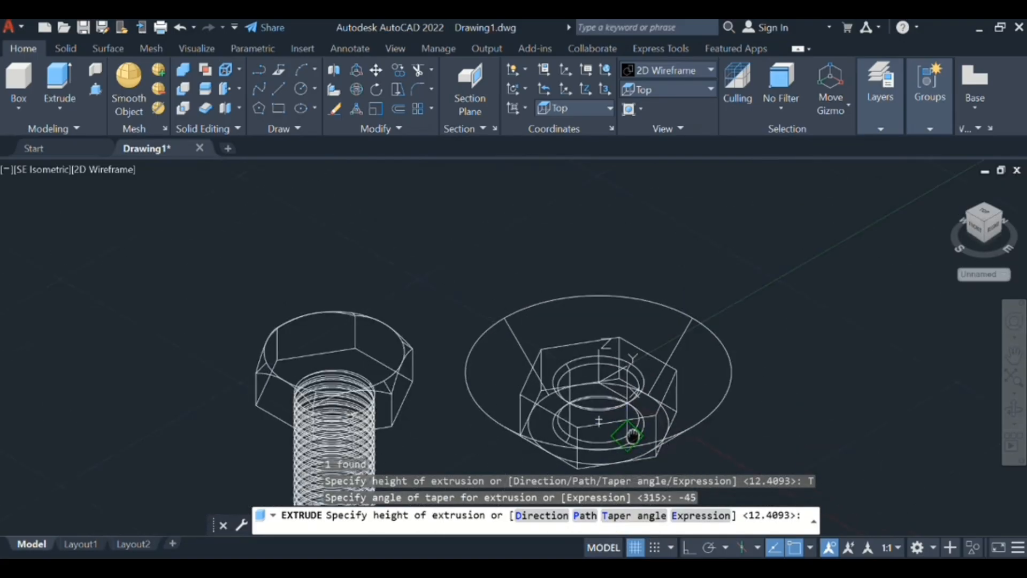
middle_drag(631, 435, 608, 354)
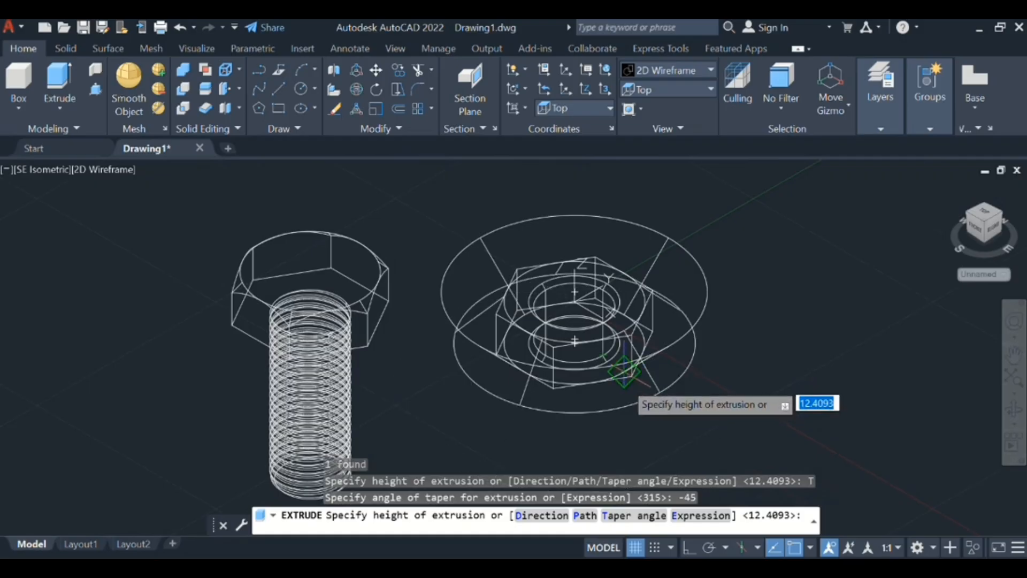
click(627, 390)
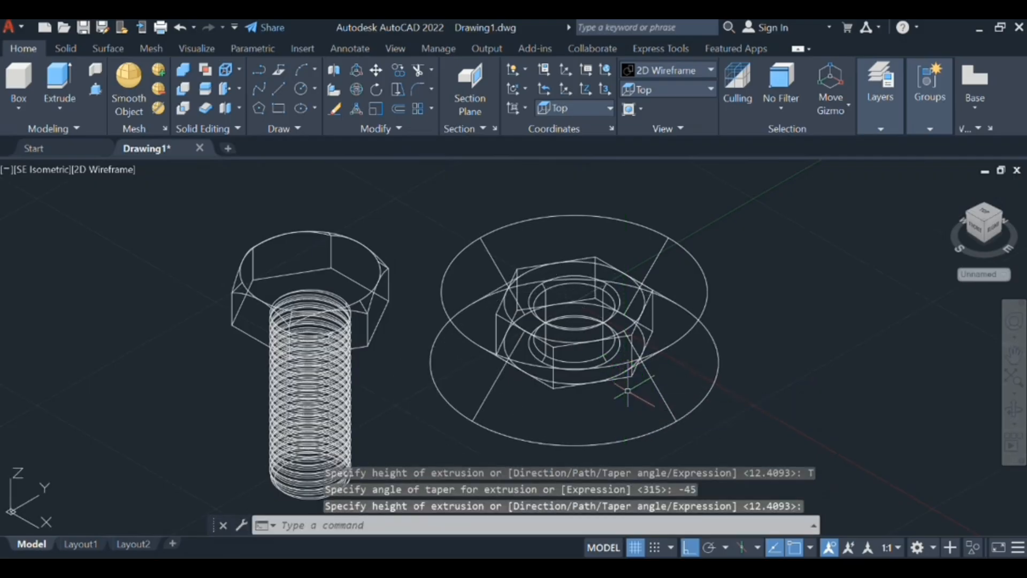
- Switch the visual style to Conceptual and intersect the two tapered solids with the hexagonal nut body
click(120, 170)
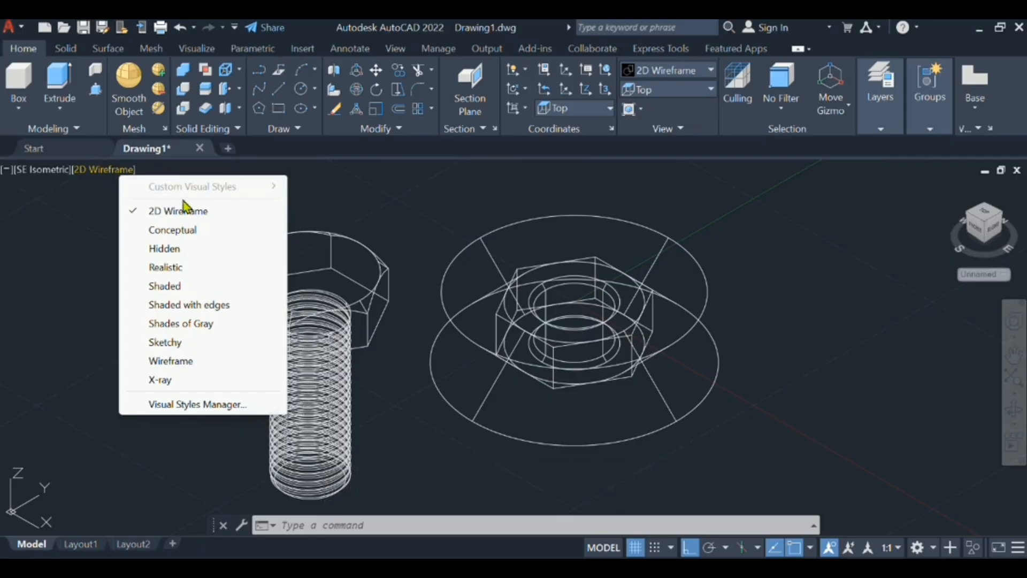
click(190, 230)
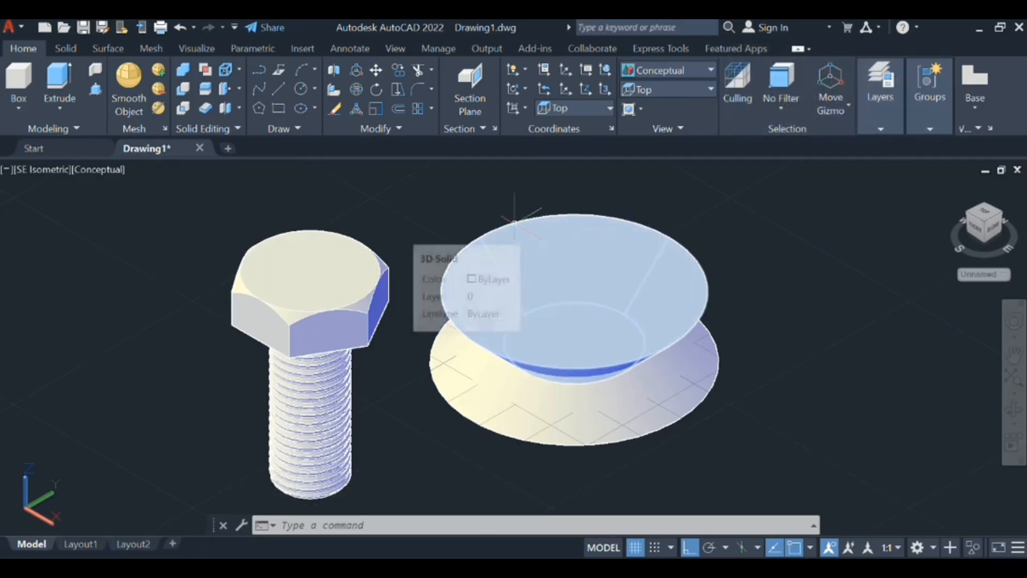
text(in)
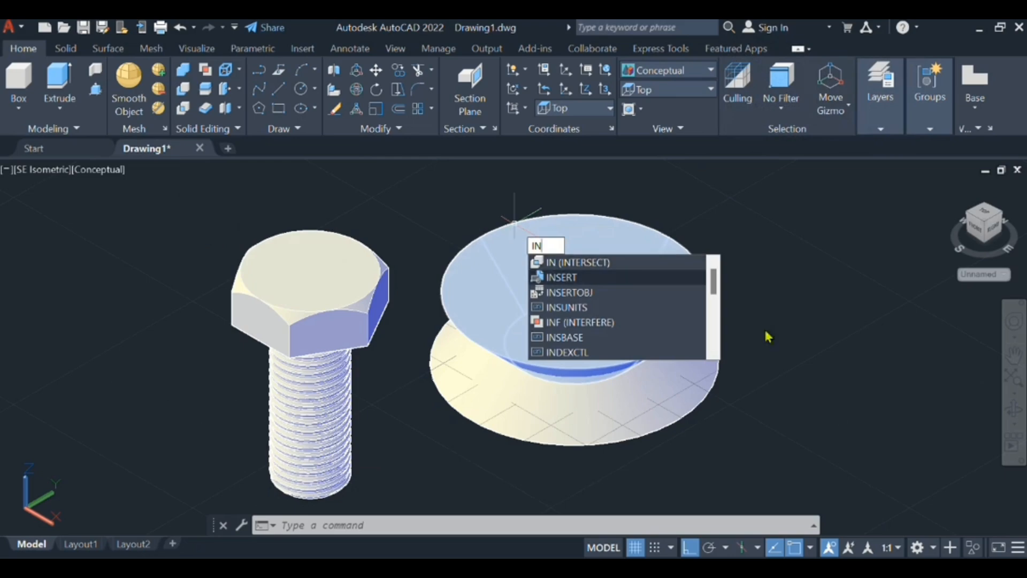
click(662, 262)
click(830, 411)
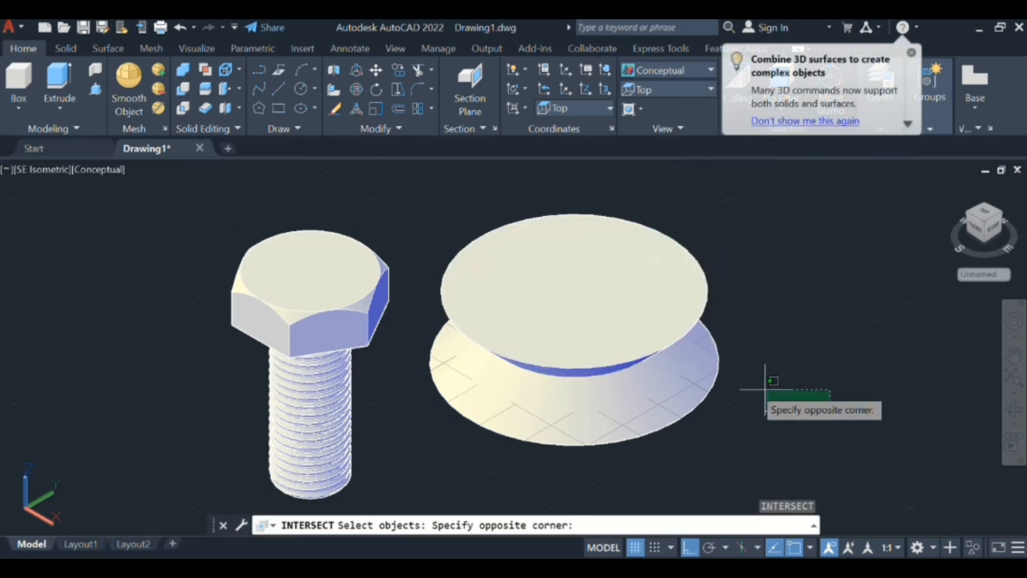
click(573, 280)
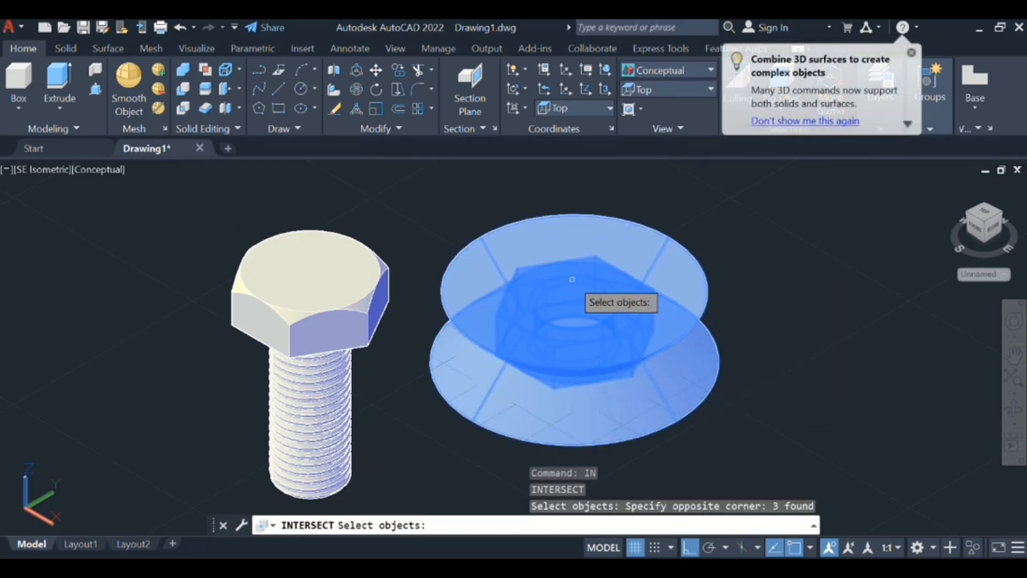
key(Return)
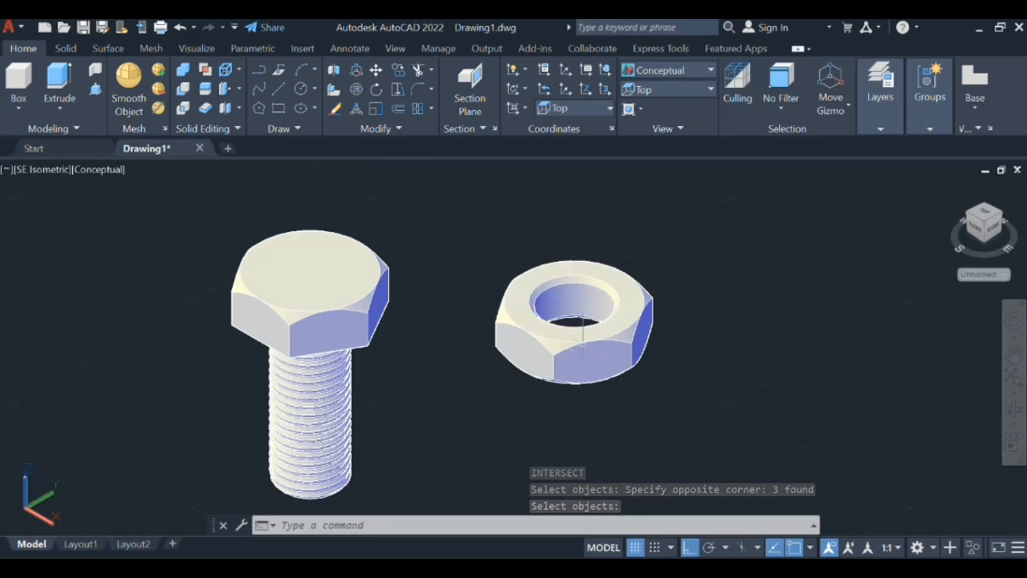
- Examine the shaped corners and chamfered hole of the nut beside the bolt, both close up and from a distance
middle_drag(390, 356, 426, 355)
scroll(502, 332, up, 3)
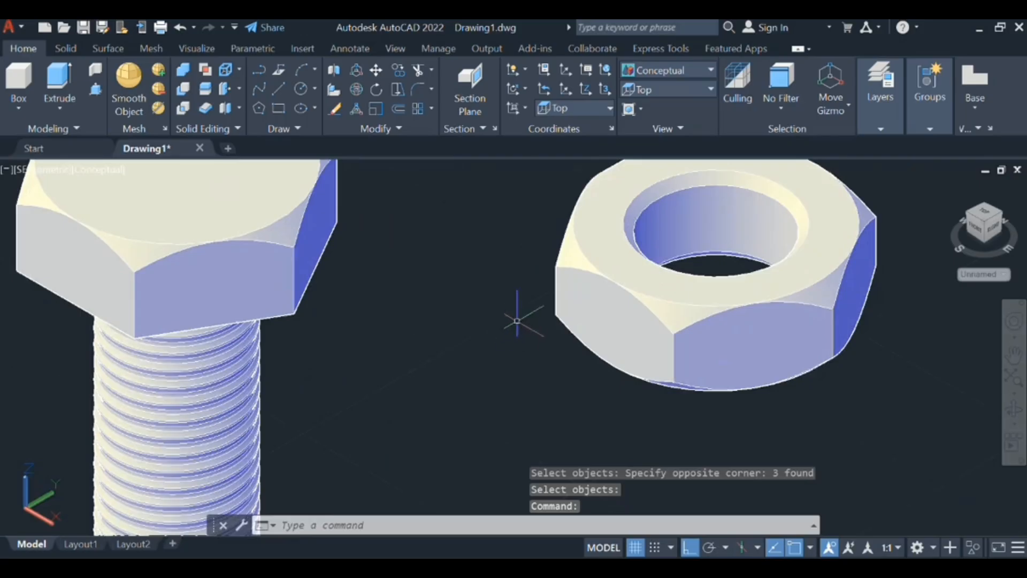
scroll(493, 397, down, 4)
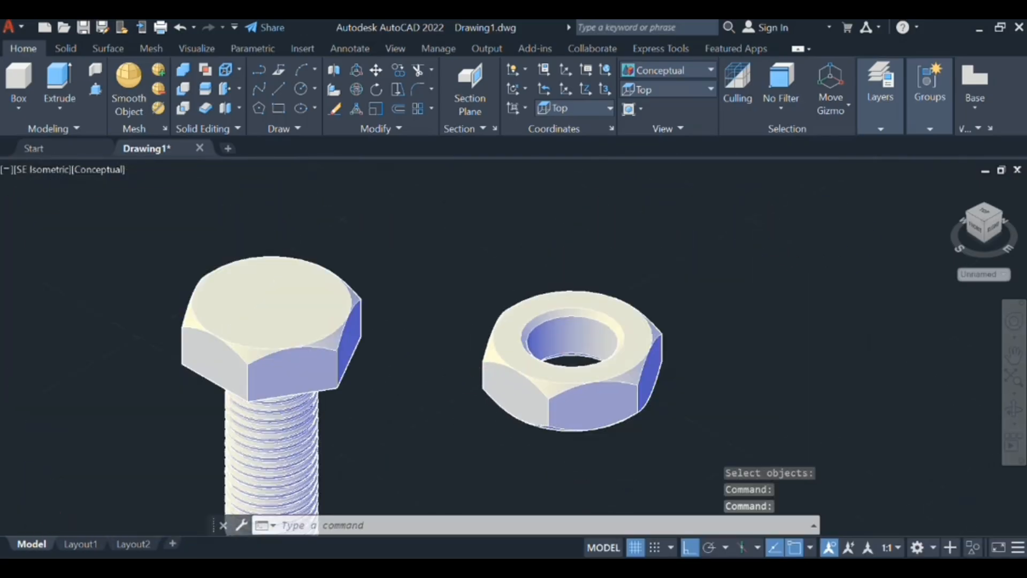
middle_drag(469, 367, 595, 367)
scroll(576, 340, down, 2)
scroll(512, 349, down, 3)
scroll(522, 340, up, 2)
scroll(596, 359, up, 3)
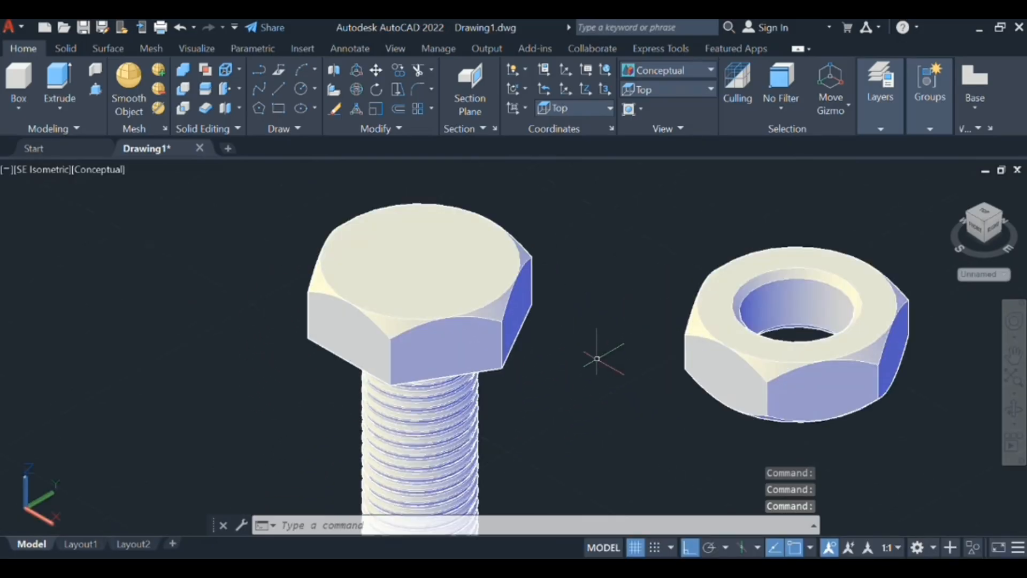
scroll(597, 358, up, 3)
scroll(599, 363, down, 7)
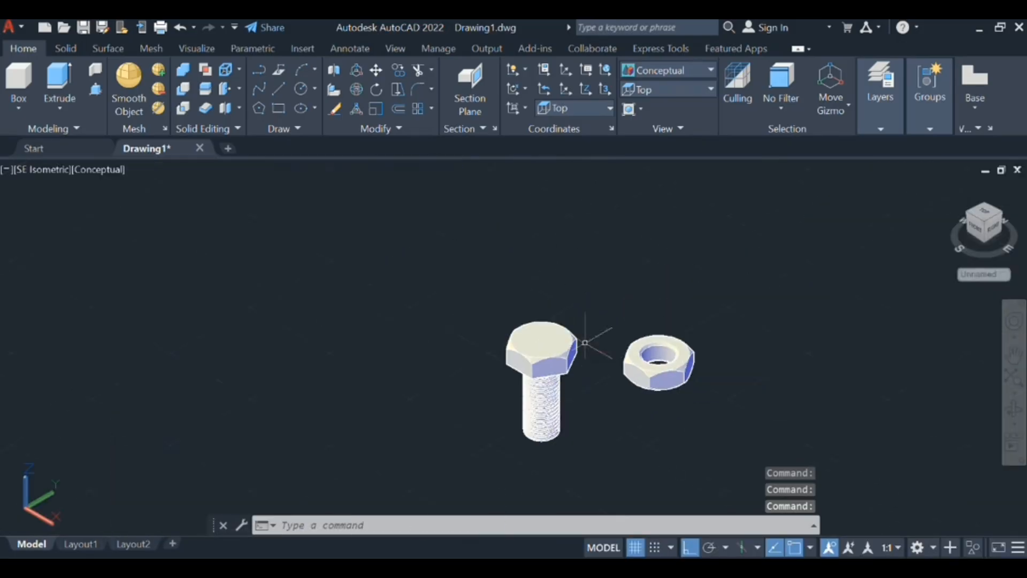
scroll(449, 410, up, 3)
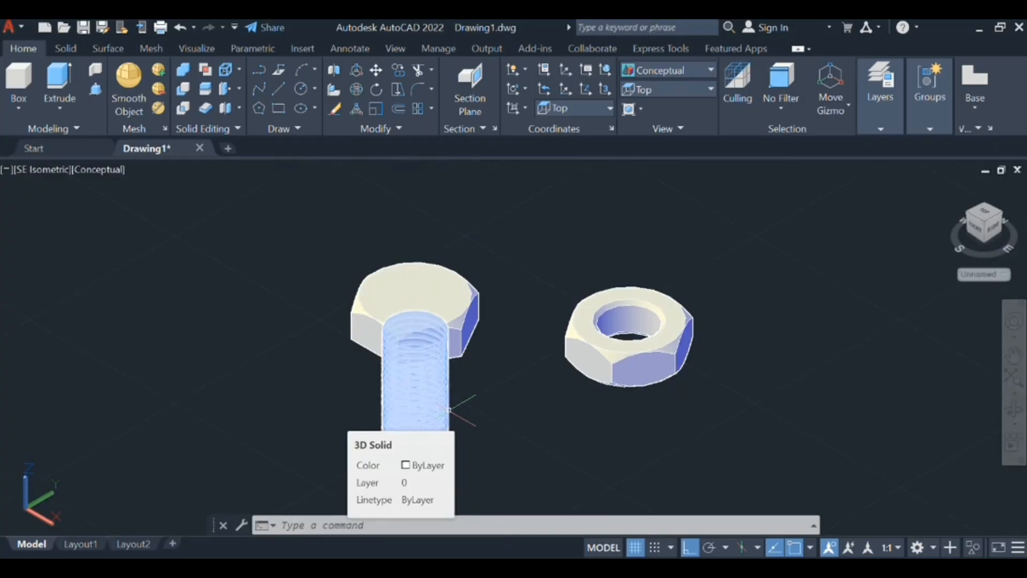
- Copy the bolt's threaded shank along the X axis to a free spot in front of the nut
text(COPY)
key(Return)
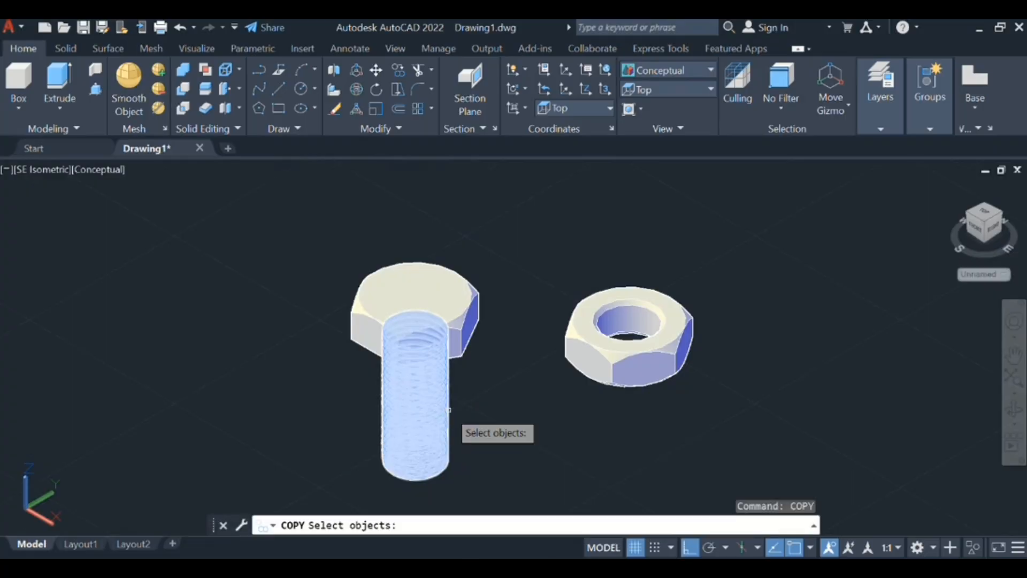
click(421, 417)
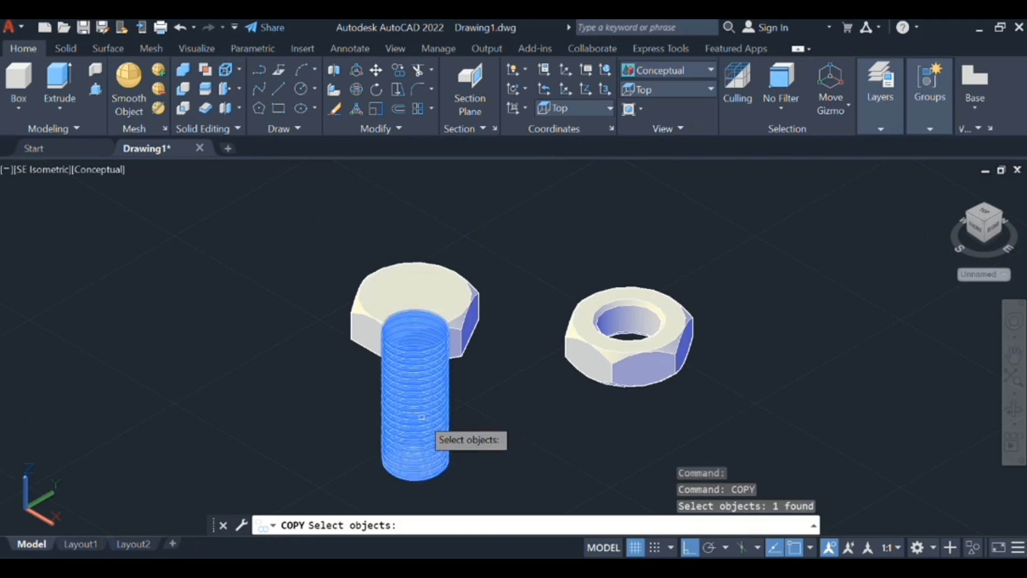
click(436, 426)
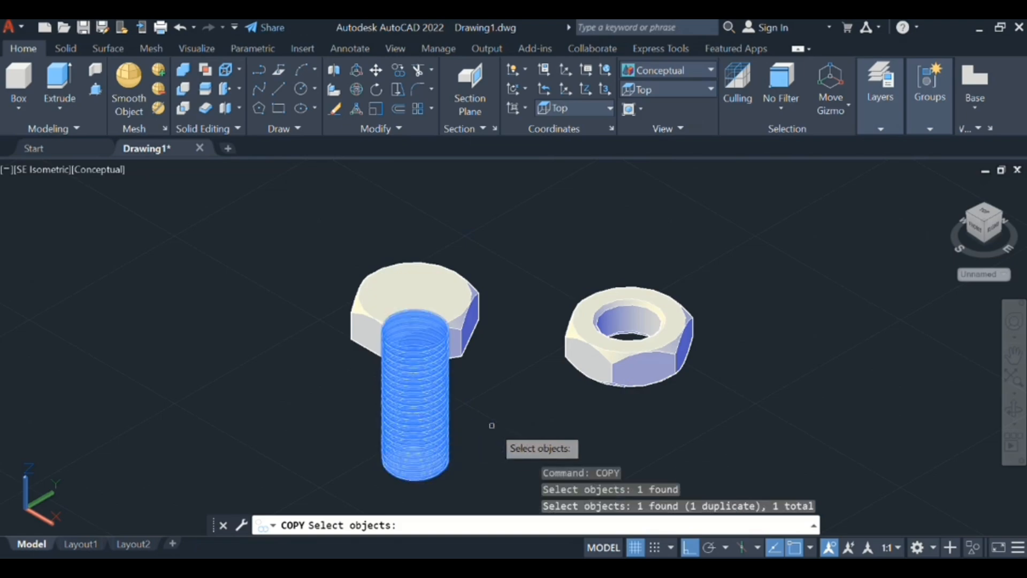
click(423, 422)
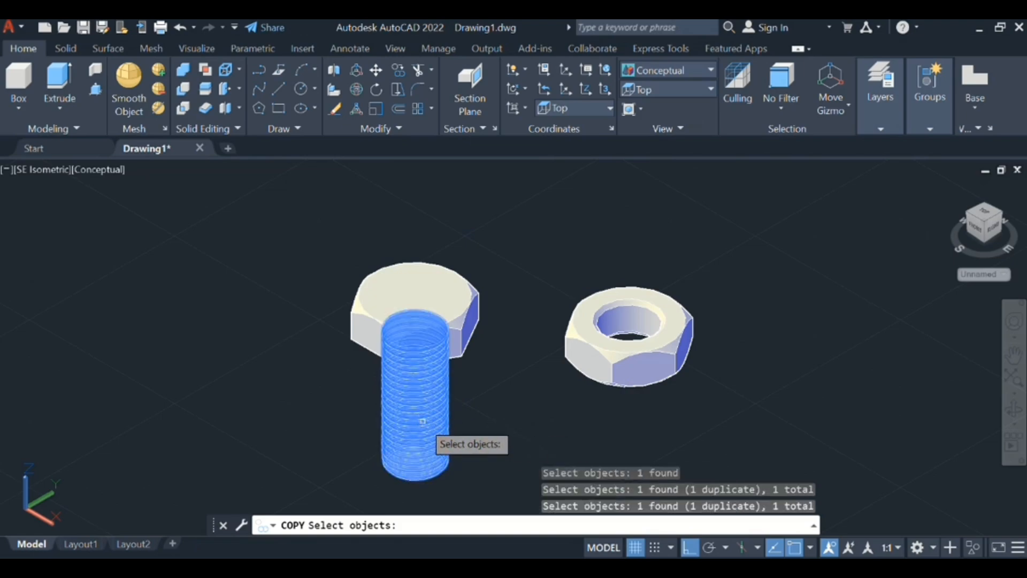
key(Return)
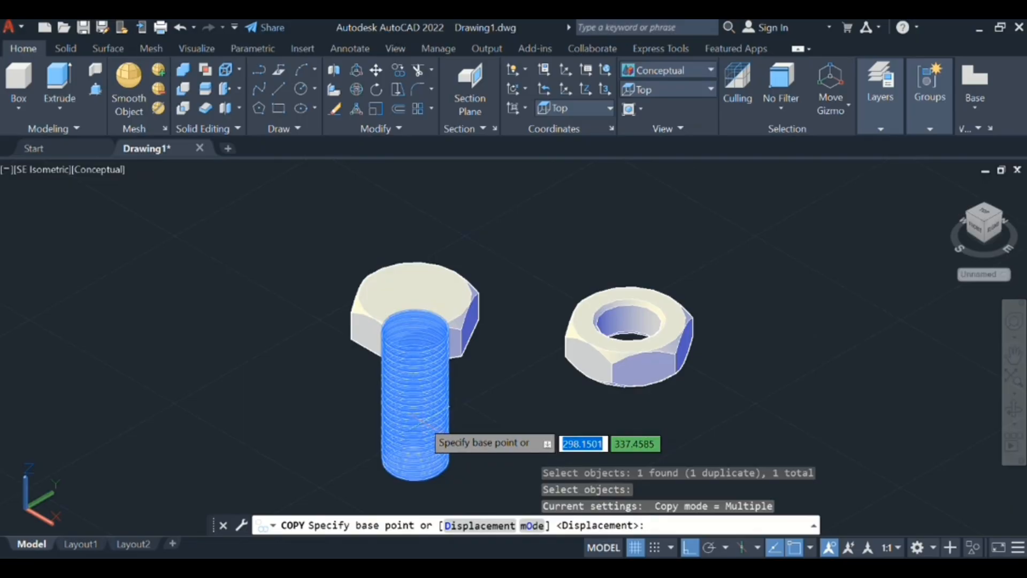
click(421, 422)
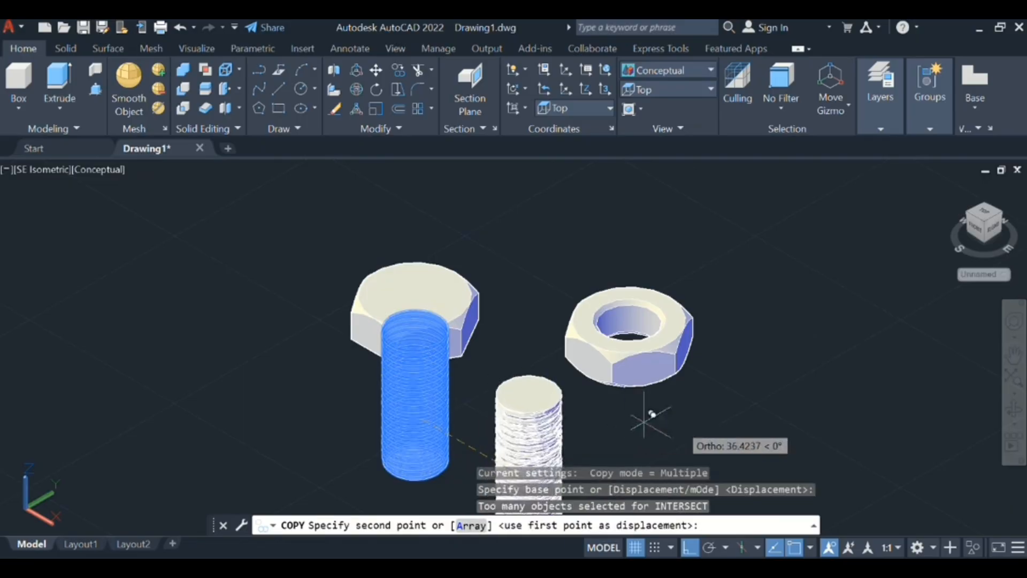
click(695, 419)
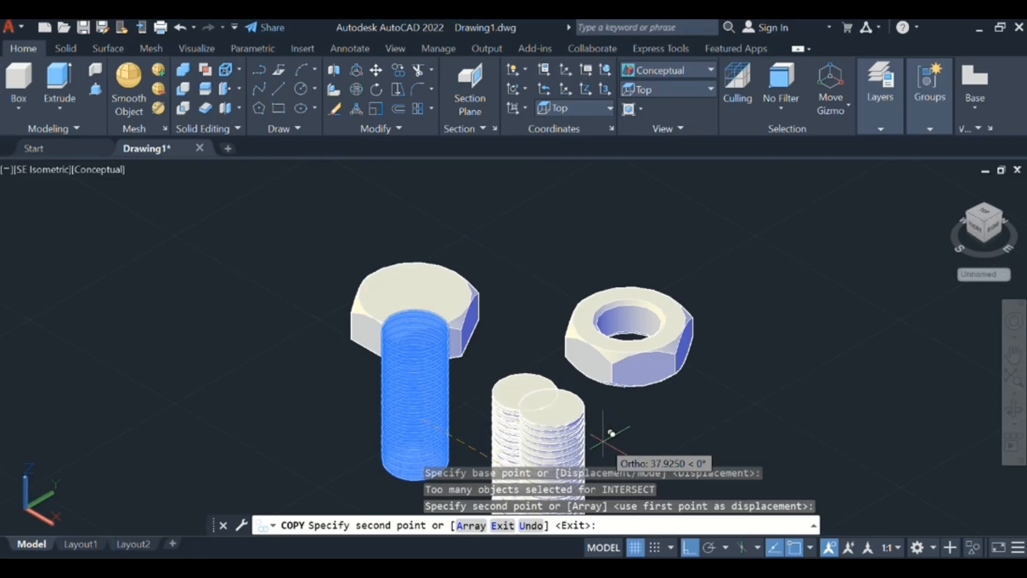
key(Escape)
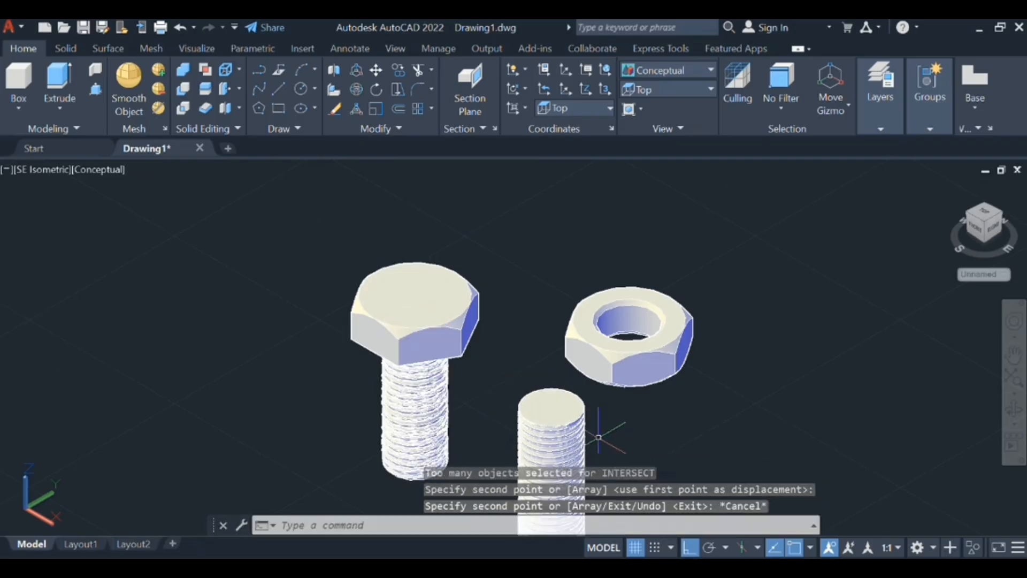
- Move the copied threaded shank from the centre of its top face to the centre of the nut's hole
scroll(599, 438, down, 8)
middle_drag(599, 437, 591, 374)
scroll(591, 374, up, 6)
scroll(605, 436, up, 6)
scroll(605, 435, down, 4)
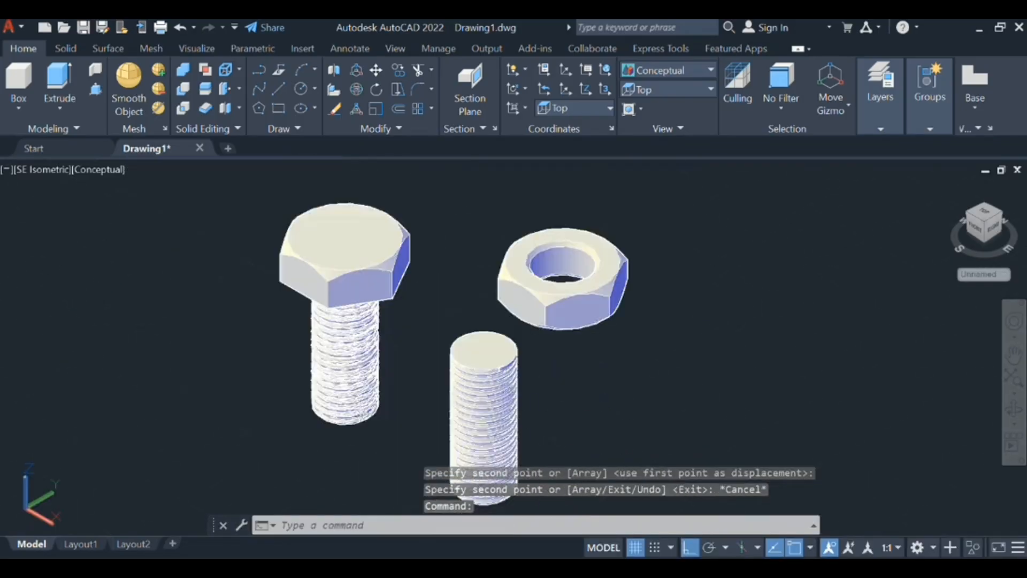
middle_drag(531, 430, 568, 368)
scroll(568, 368, up, 1)
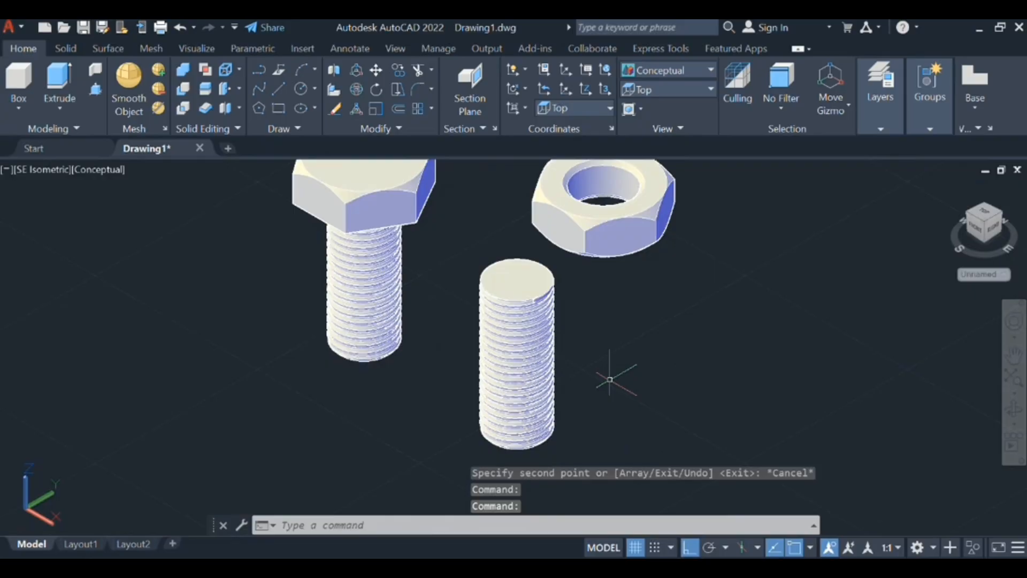
text(v)
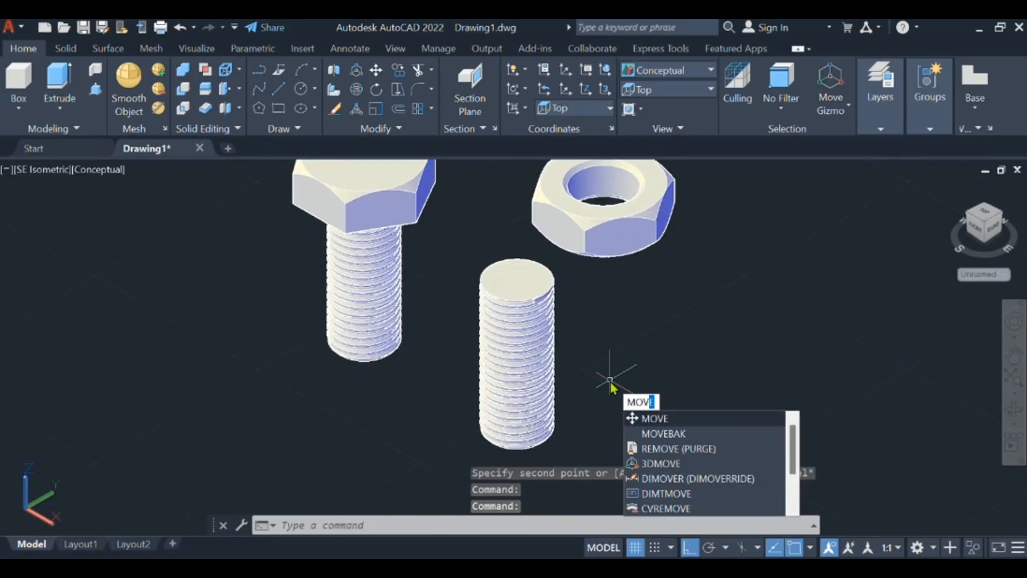
key(Return)
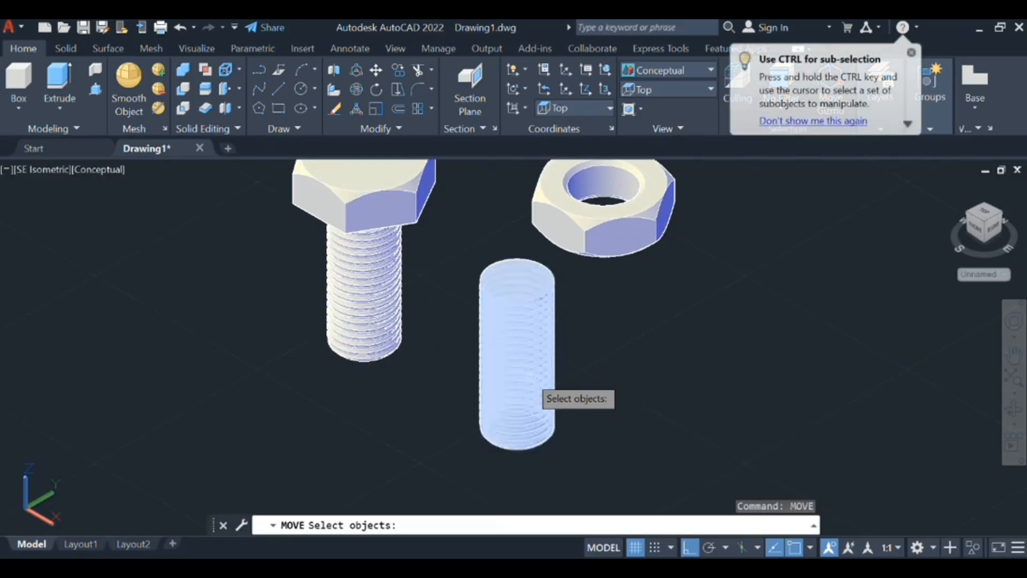
click(530, 376)
key(Return)
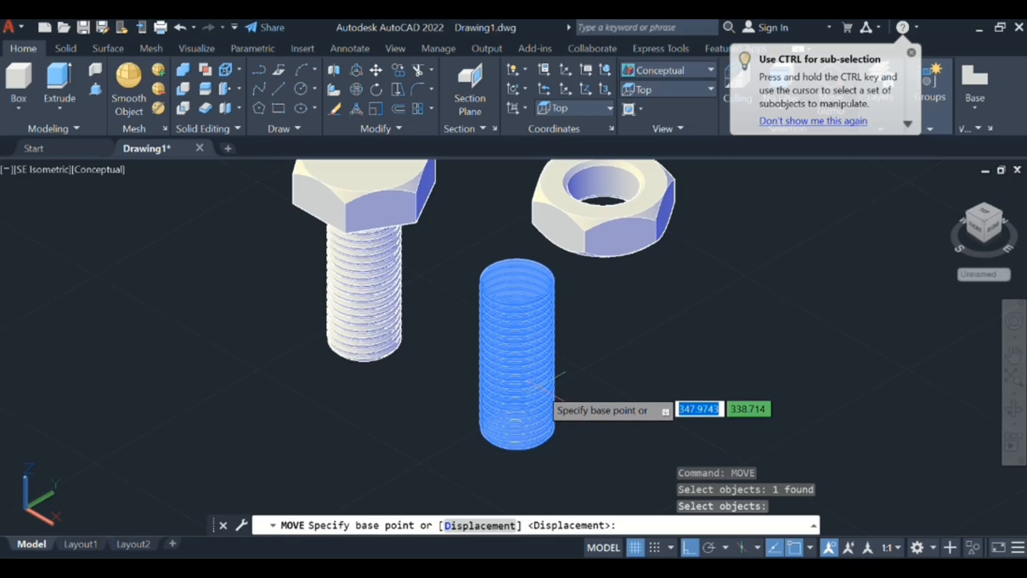
scroll(551, 386, down, 3)
scroll(603, 390, up, 5)
scroll(603, 390, down, 6)
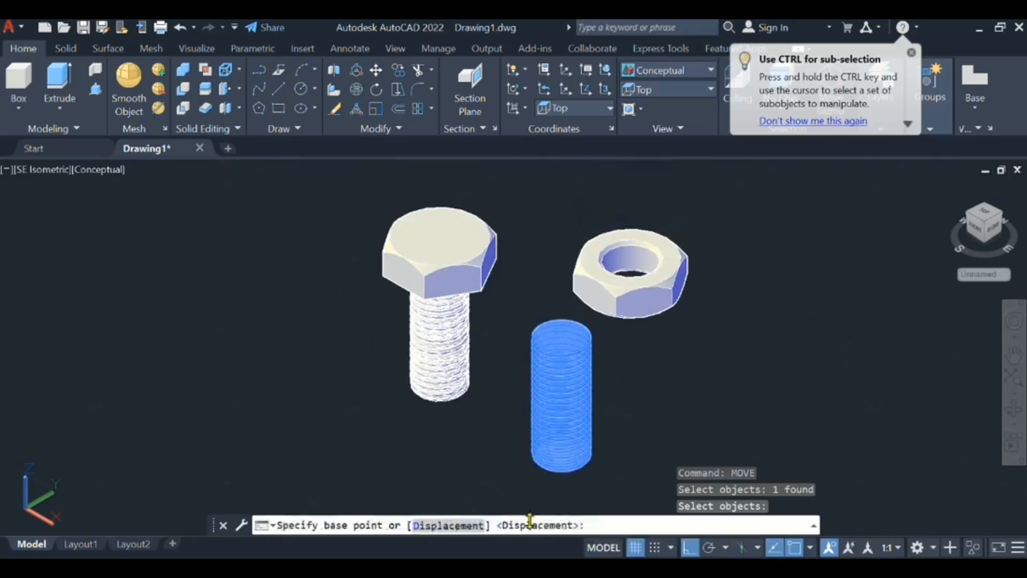
scroll(557, 422, down, 3)
scroll(557, 418, up, 3)
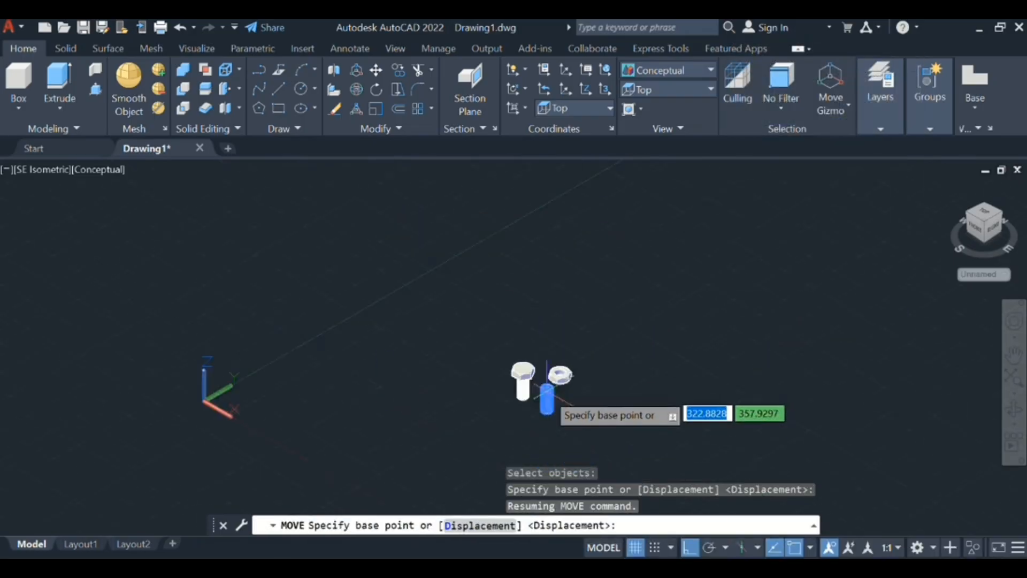
scroll(554, 406, up, 3)
scroll(562, 356, down, 5)
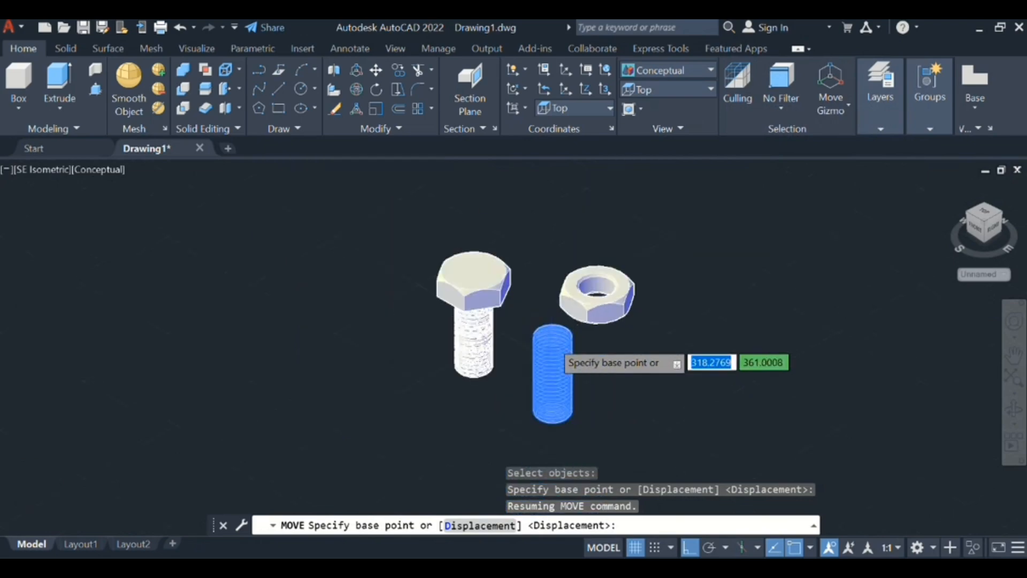
scroll(558, 353, down, 5)
scroll(557, 350, up, 4)
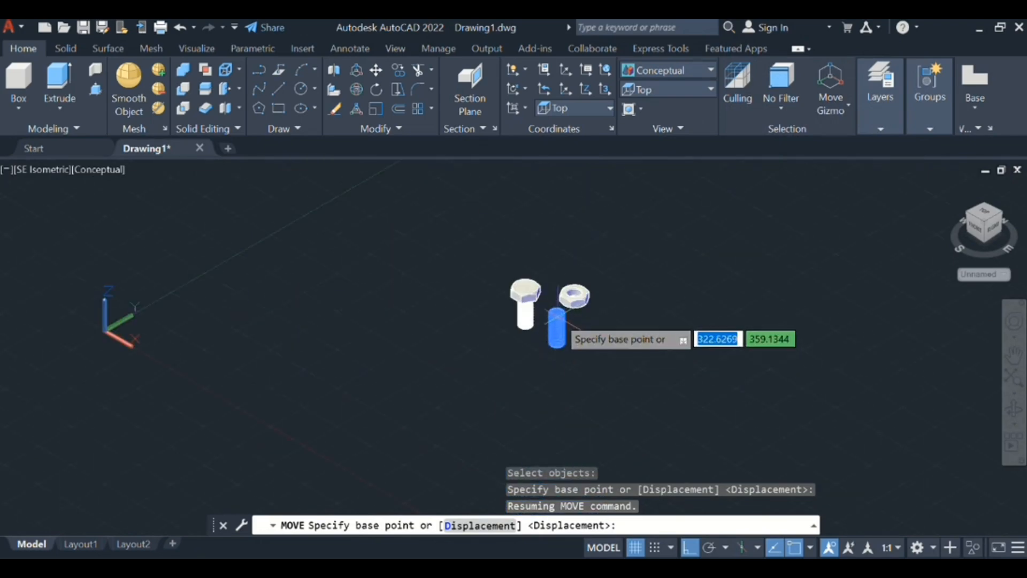
scroll(558, 326, up, 2)
scroll(557, 316, up, 4)
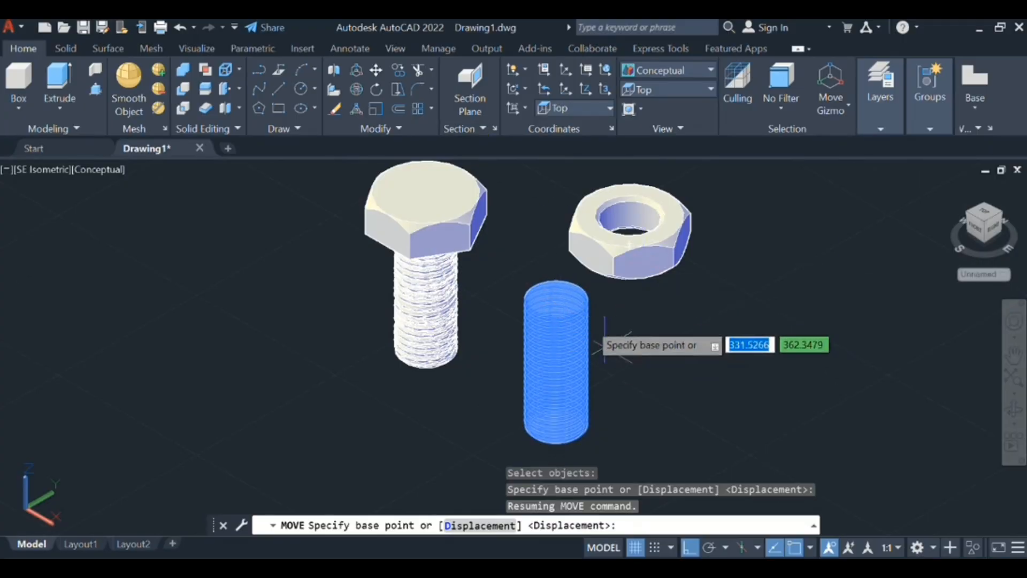
scroll(559, 298, down, 3)
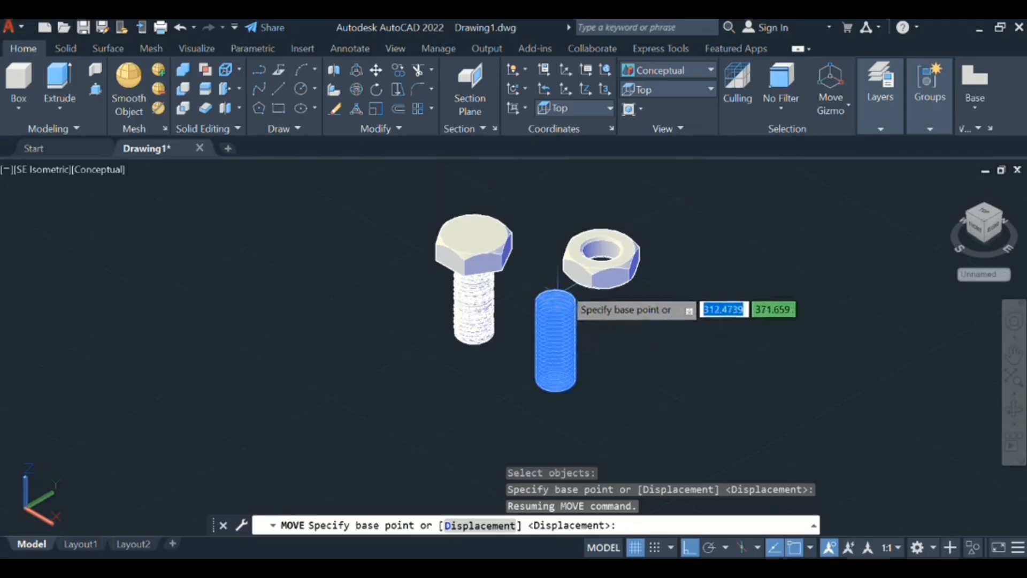
click(556, 301)
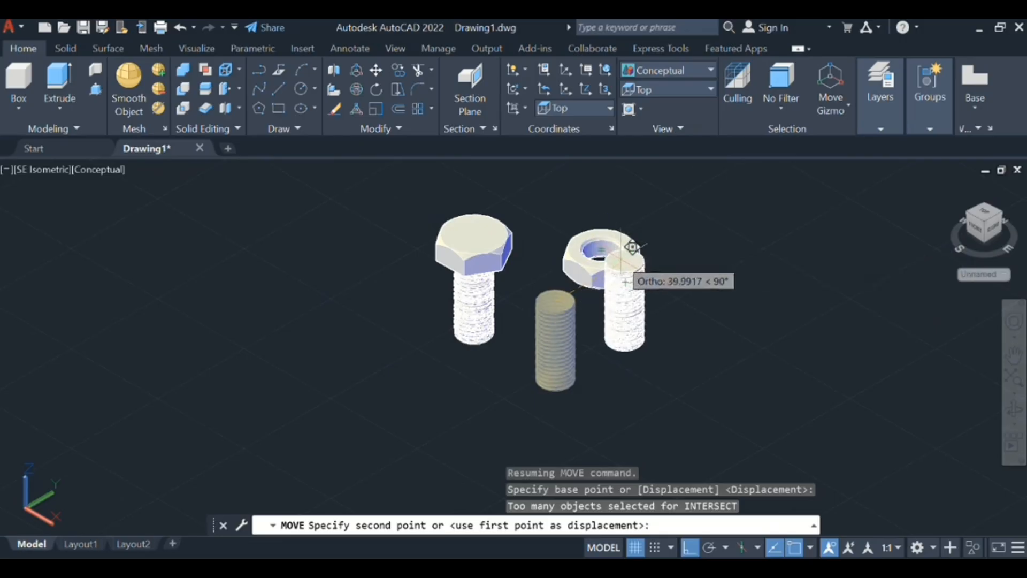
click(598, 248)
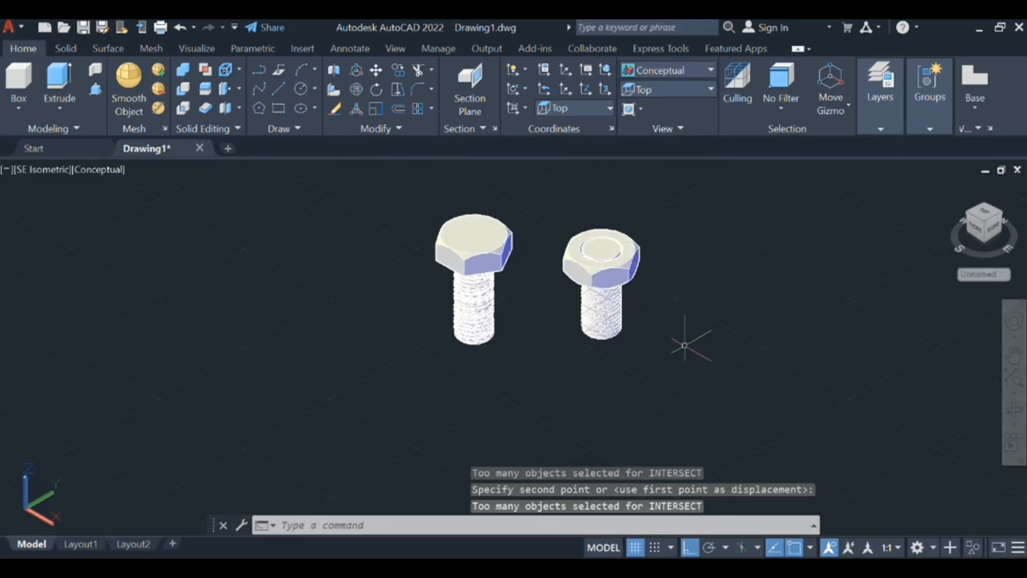
text(mo)
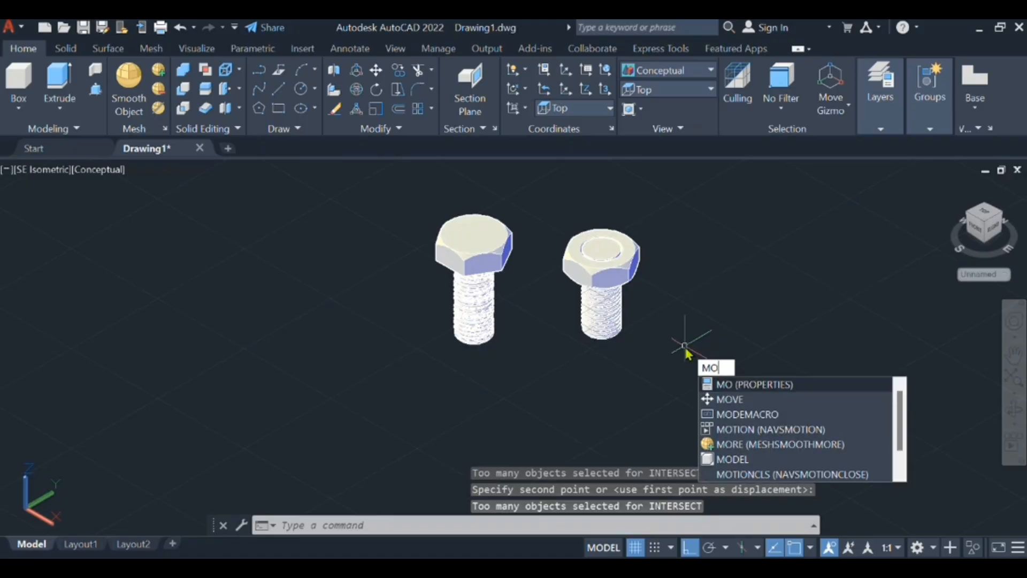
text(ve)
key(Return)
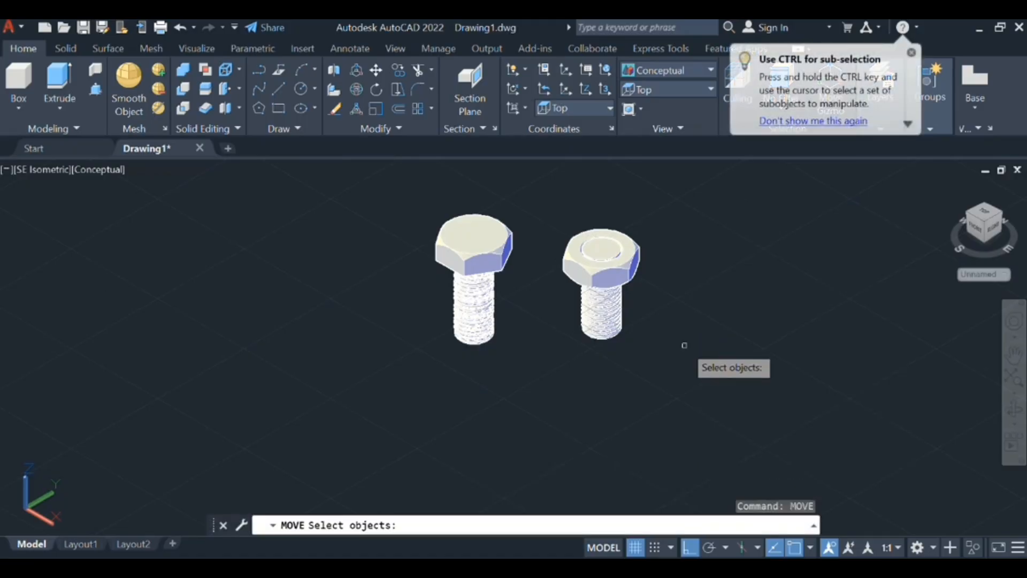
click(601, 315)
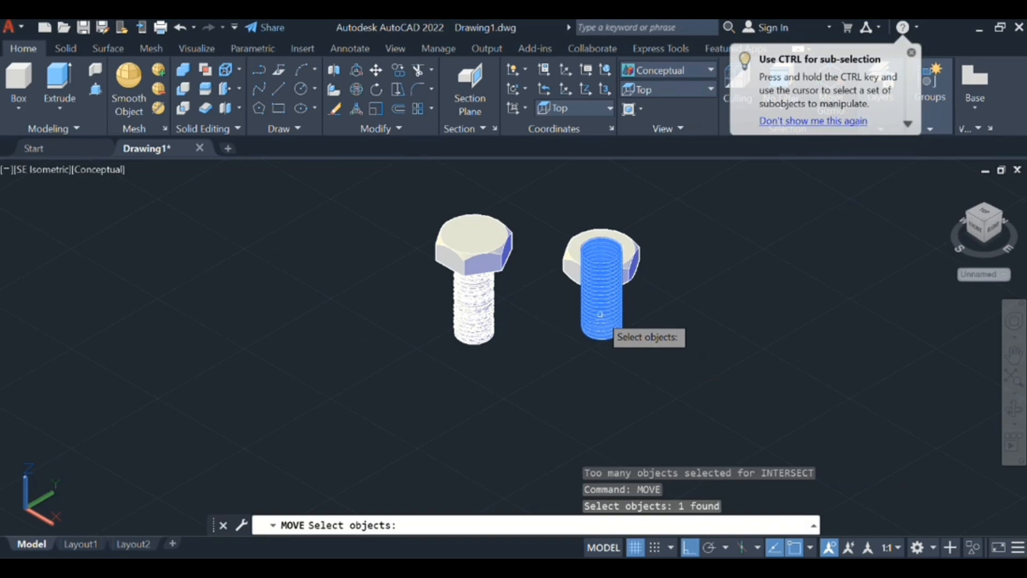
key(Return)
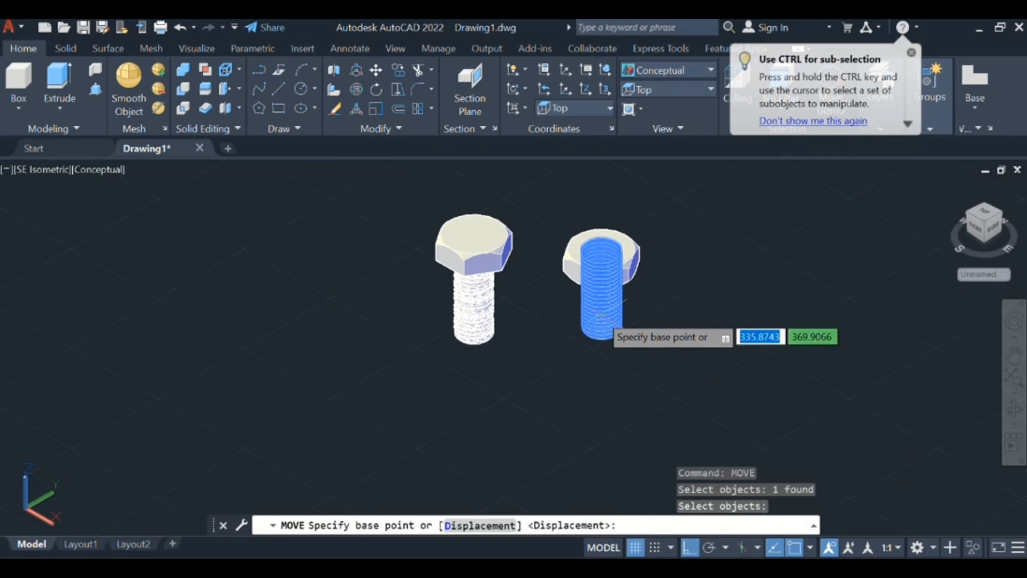
click(602, 318)
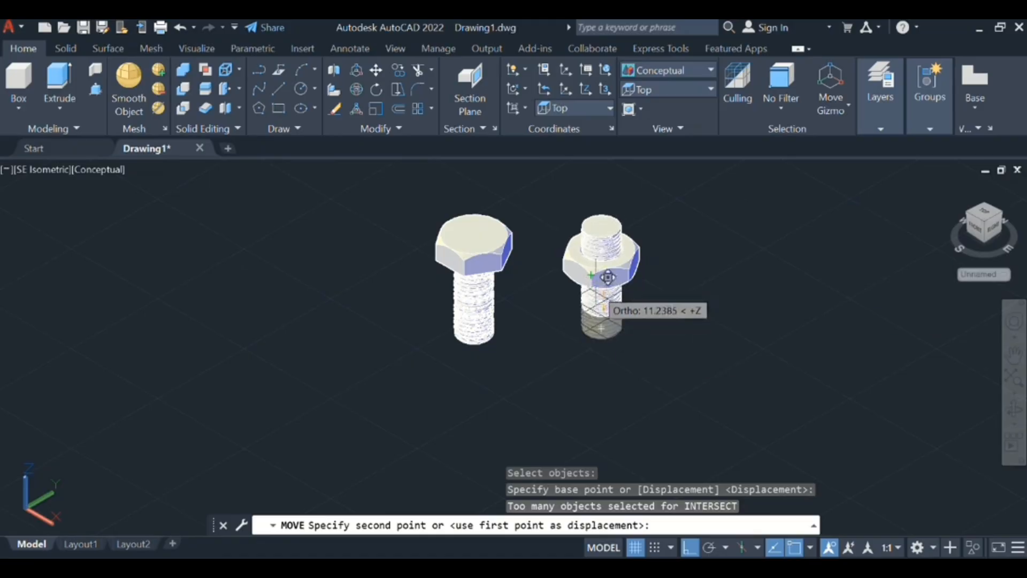
click(178, 29)
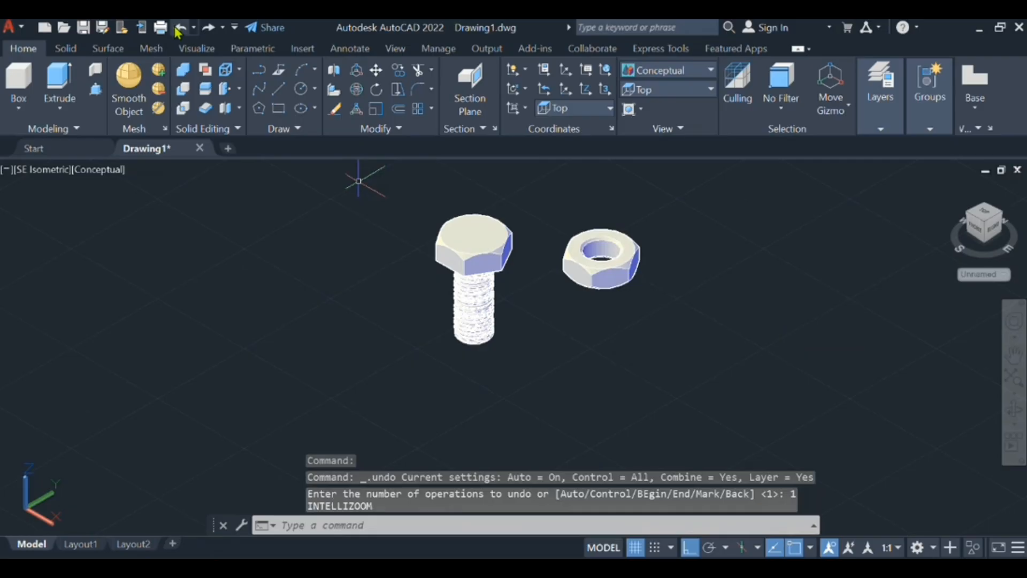
click(180, 30)
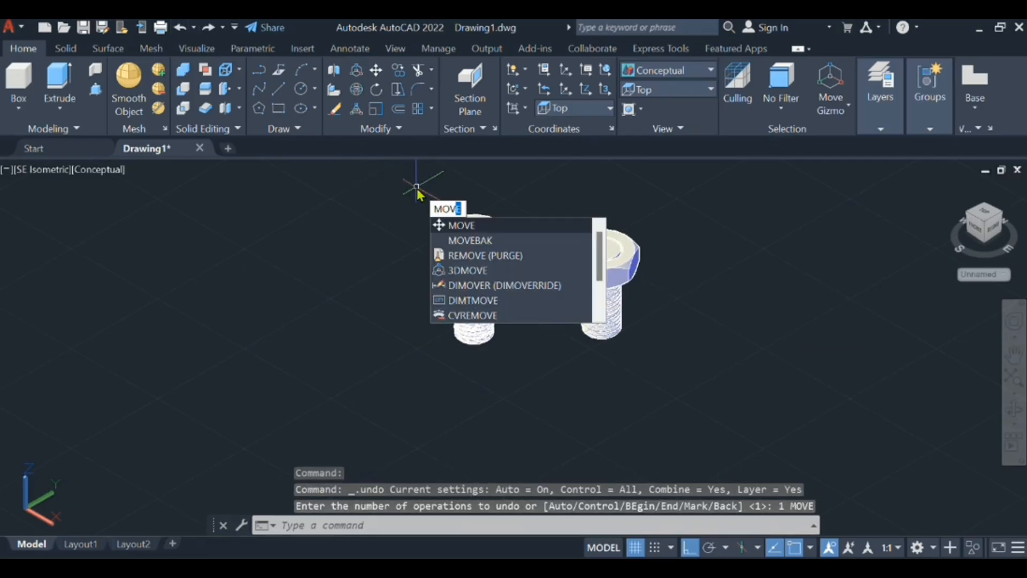
- Move the shank in the nut straight up along the Z axis until it protrudes above and below the nut
key(Return)
click(471, 251)
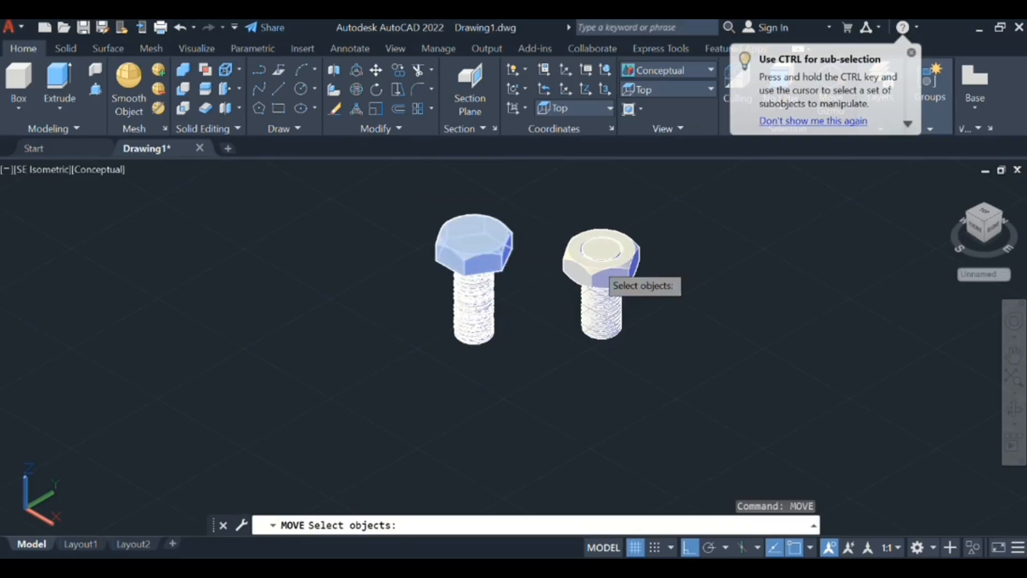
click(621, 336)
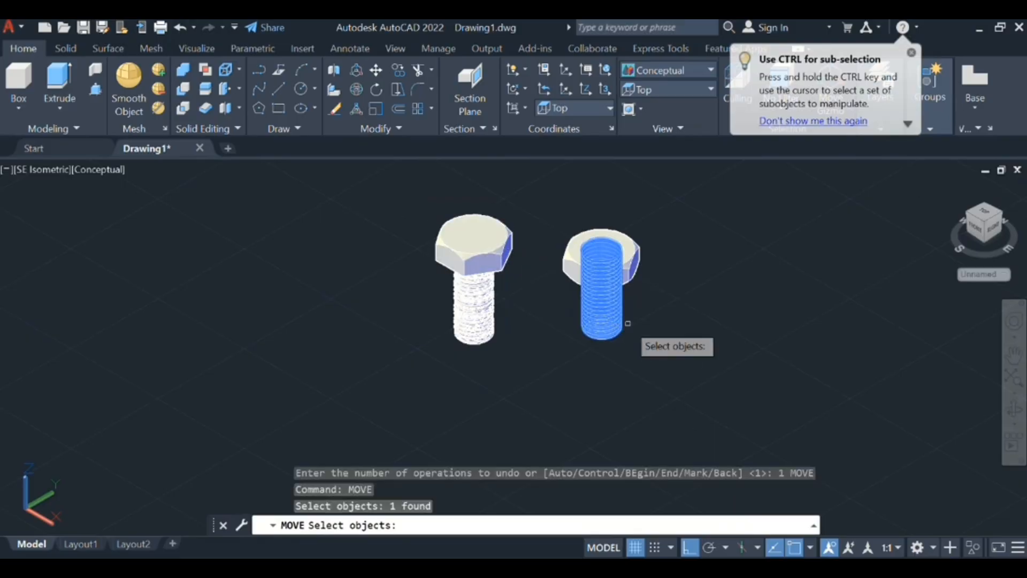
key(Return)
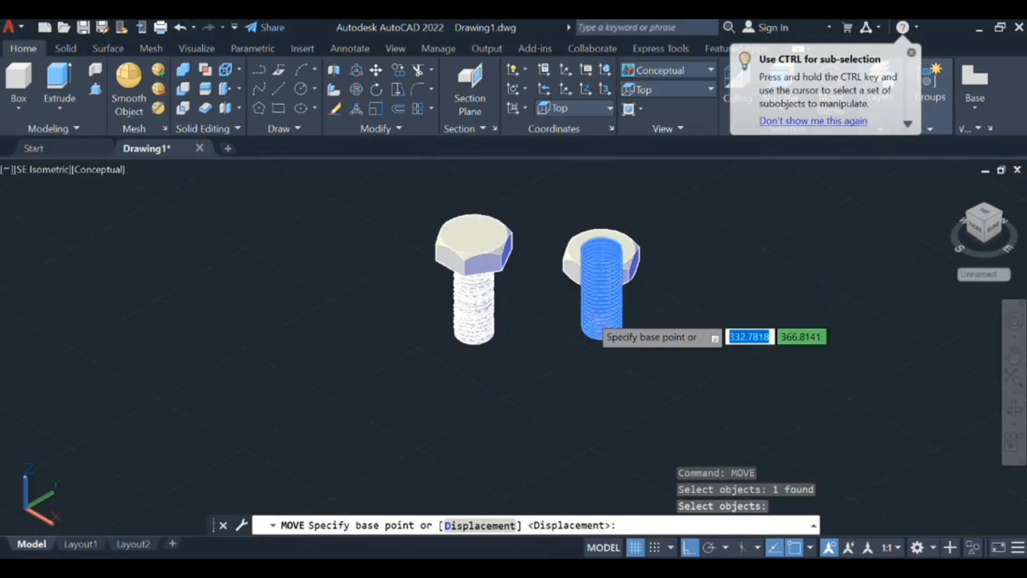
click(596, 321)
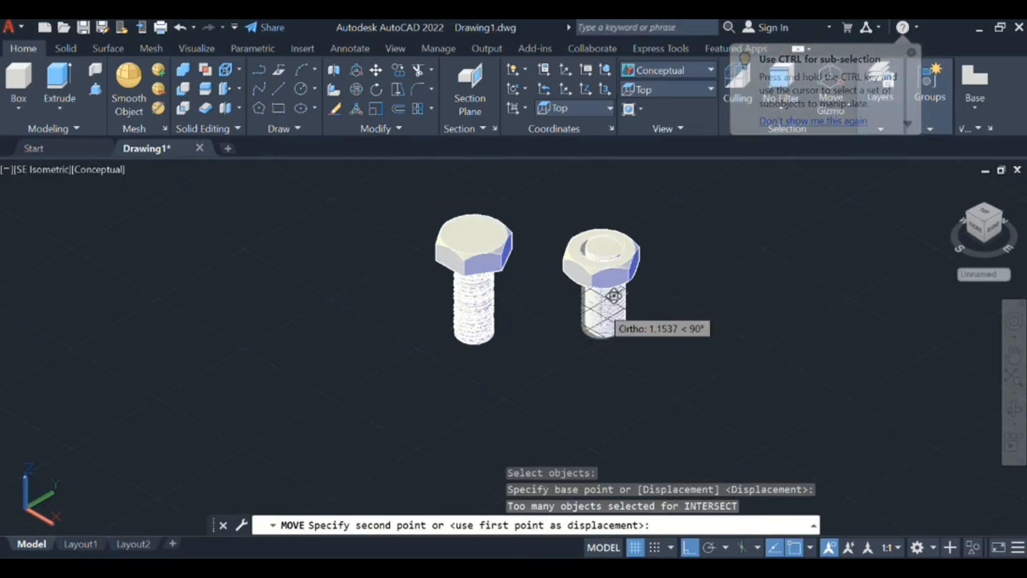
click(615, 269)
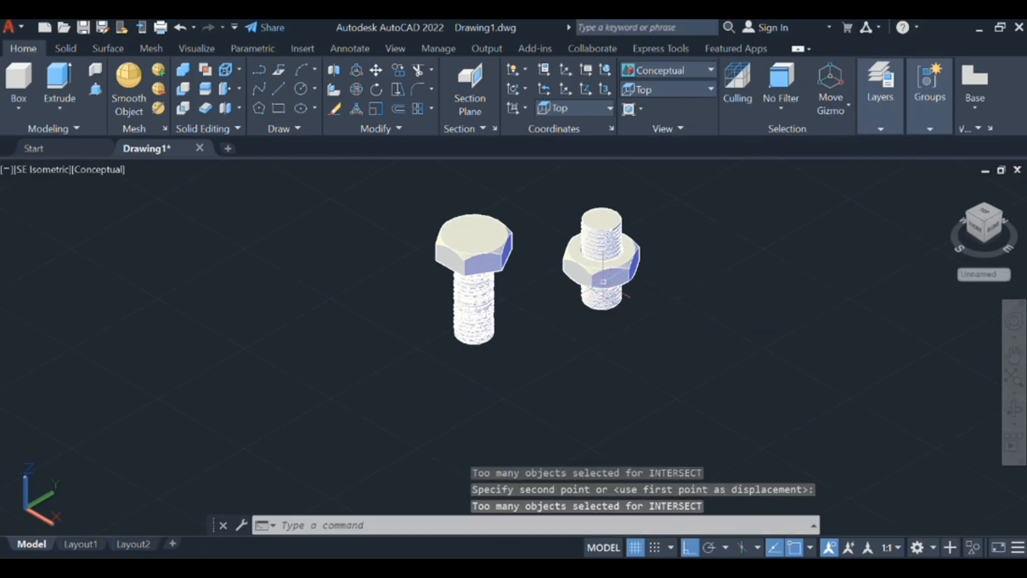
- Examine the shank's position through the nut beside the bolt, both close up and from a distance
scroll(665, 321, down, 3)
scroll(649, 367, up, 3)
middle_drag(649, 367, 433, 418)
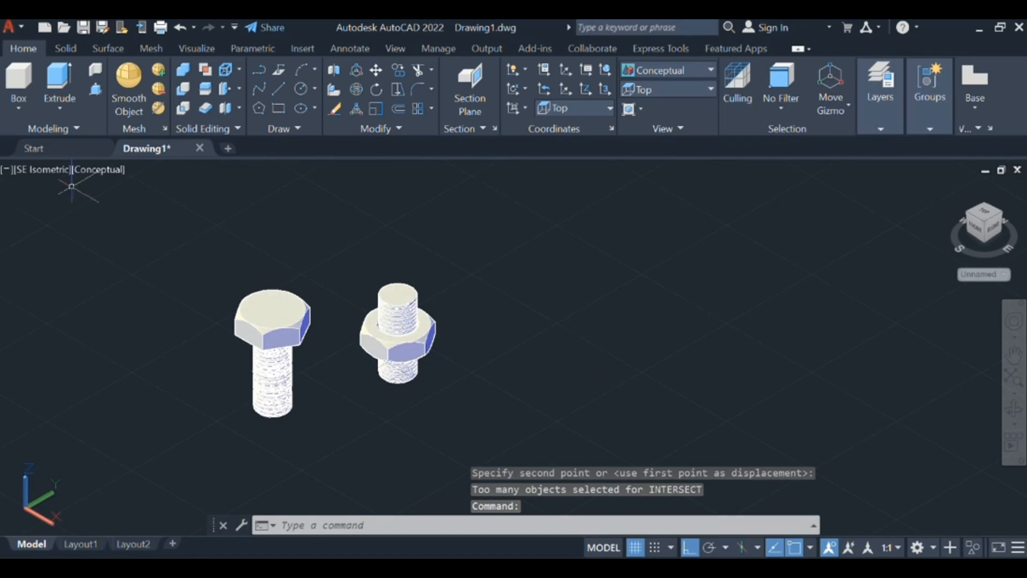
scroll(64, 237, up, 2)
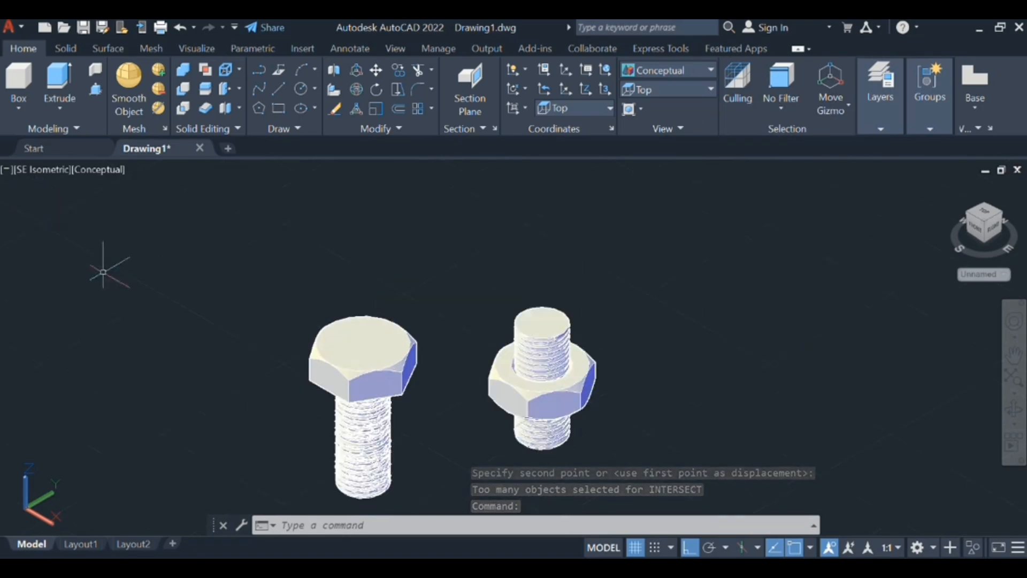
middle_drag(105, 297, 220, 261)
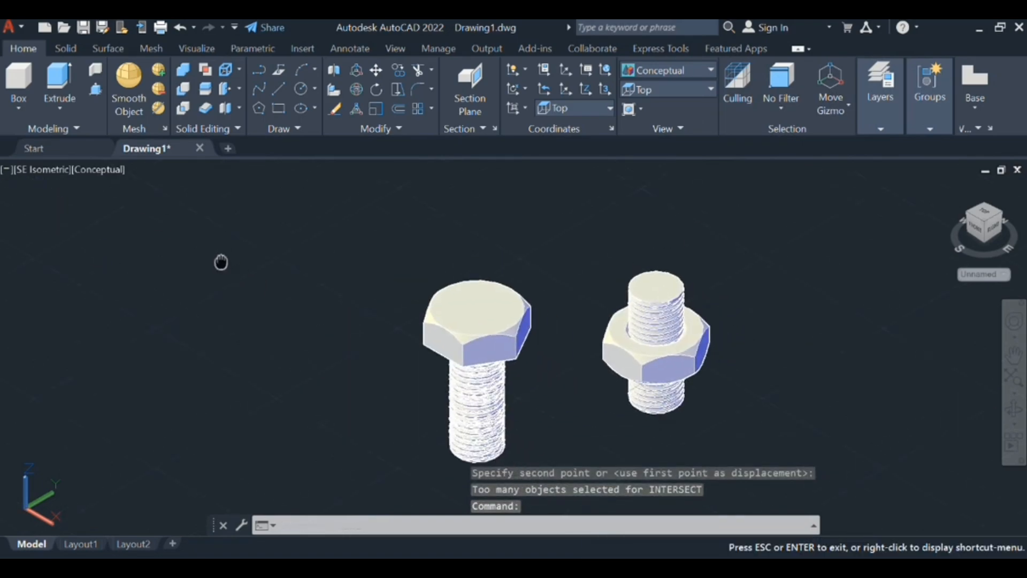
key(Escape)
middle_drag(431, 375, 386, 340)
scroll(390, 320, down, 3)
key(Escape)
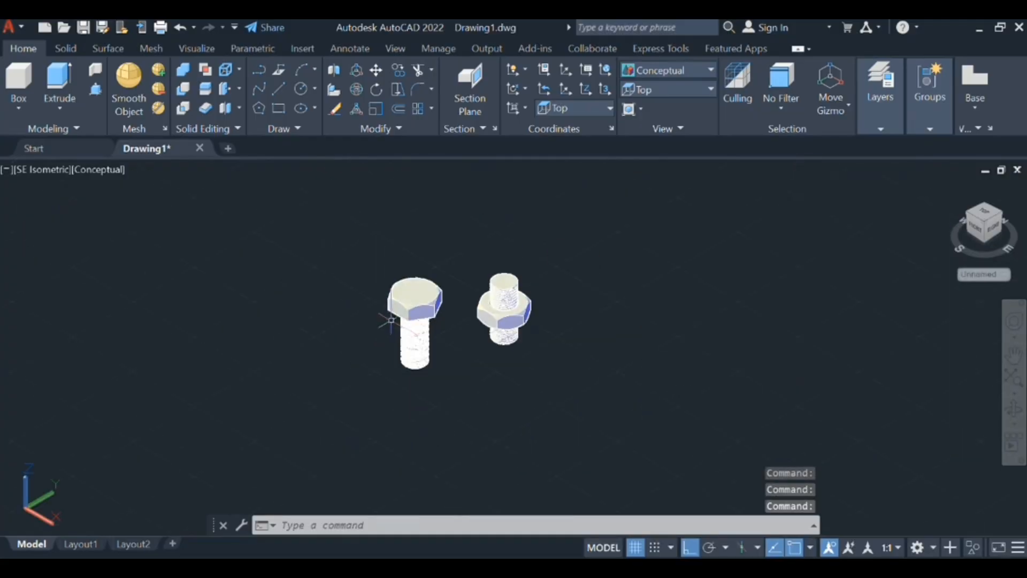